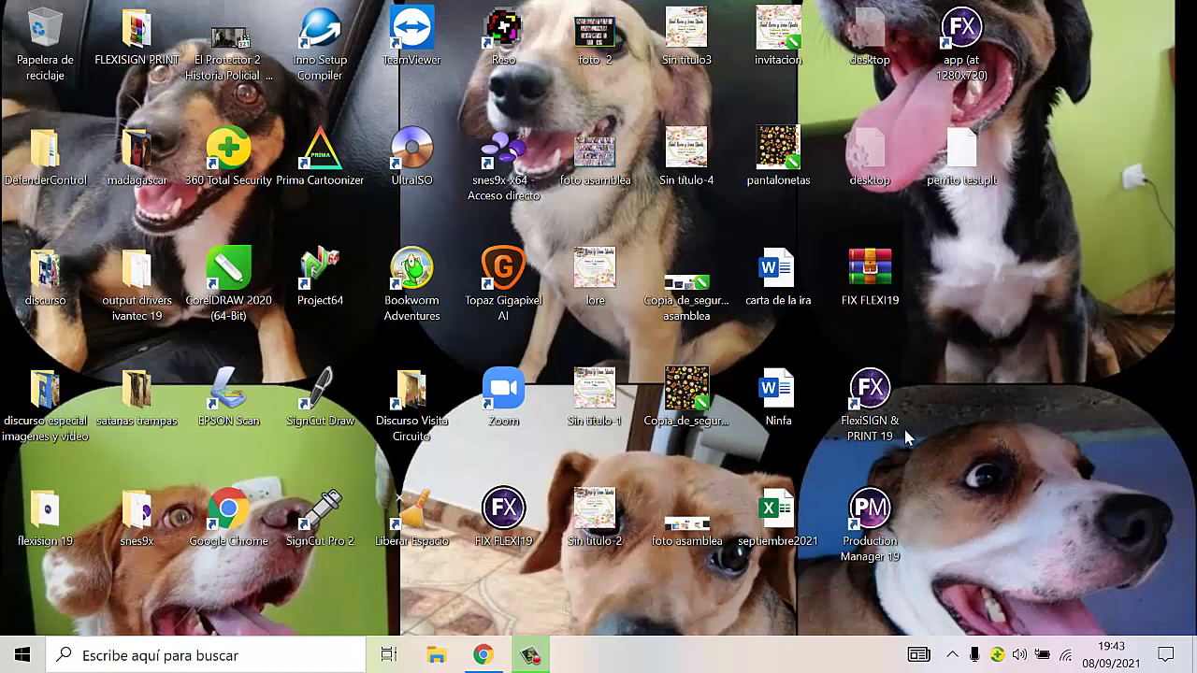
# - Start FlexiSIGN & PRINT 19 from its desktop shortcut
pyautogui.doubleClick(864, 422)
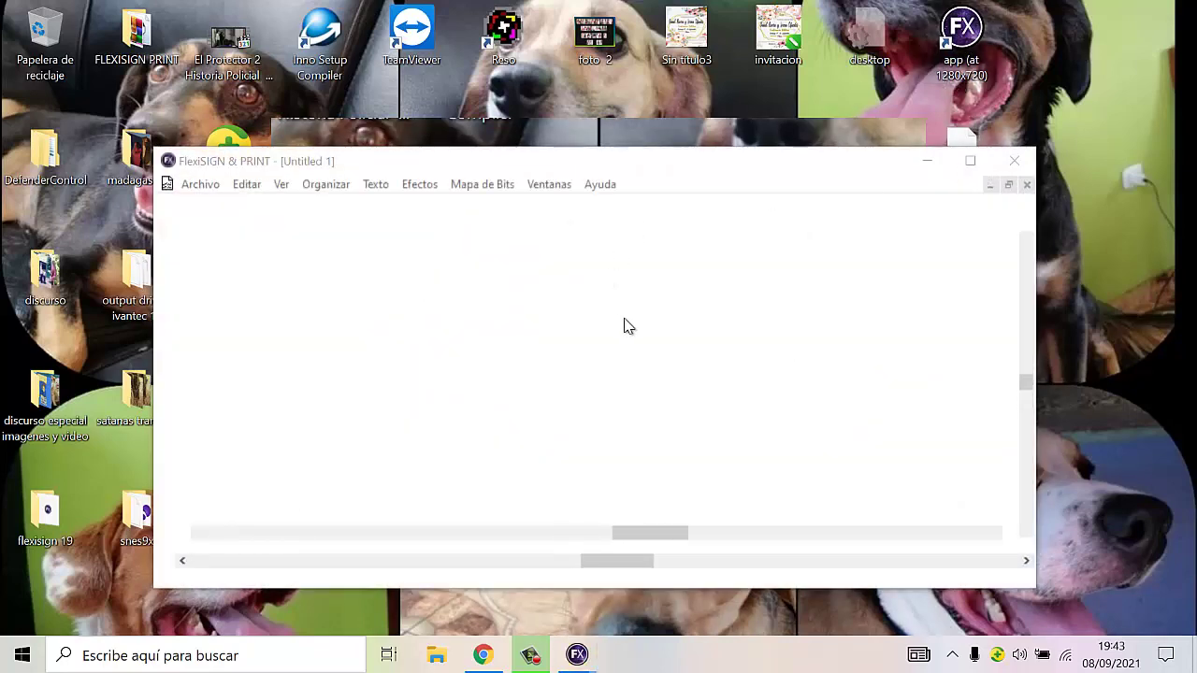
# - Maximize the window and import the cartoon dog image from Descargas onto the page
pyautogui.click(967, 163)
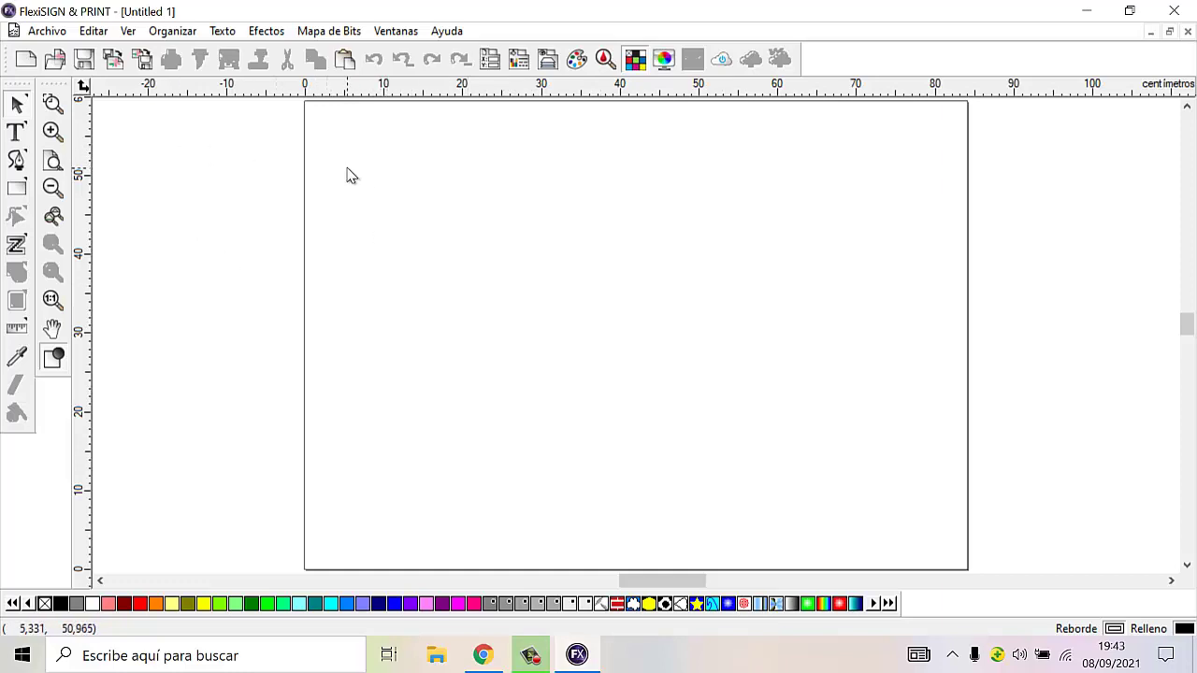
pyautogui.rightClick(422, 271)
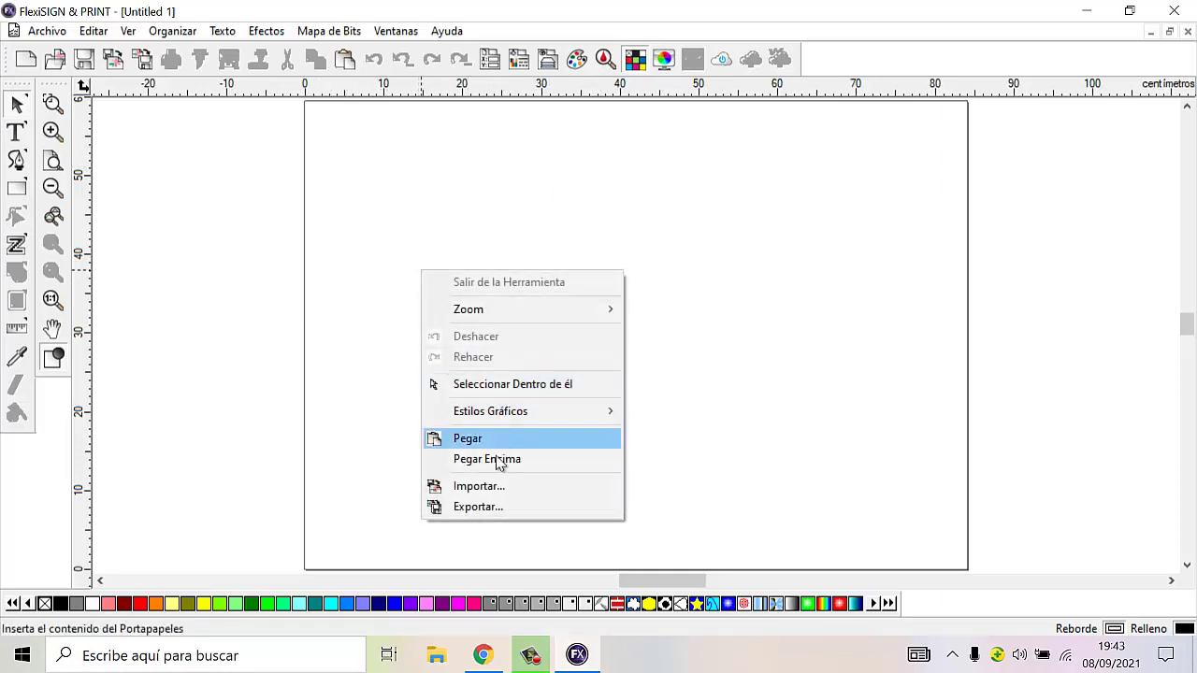
pyautogui.click(486, 486)
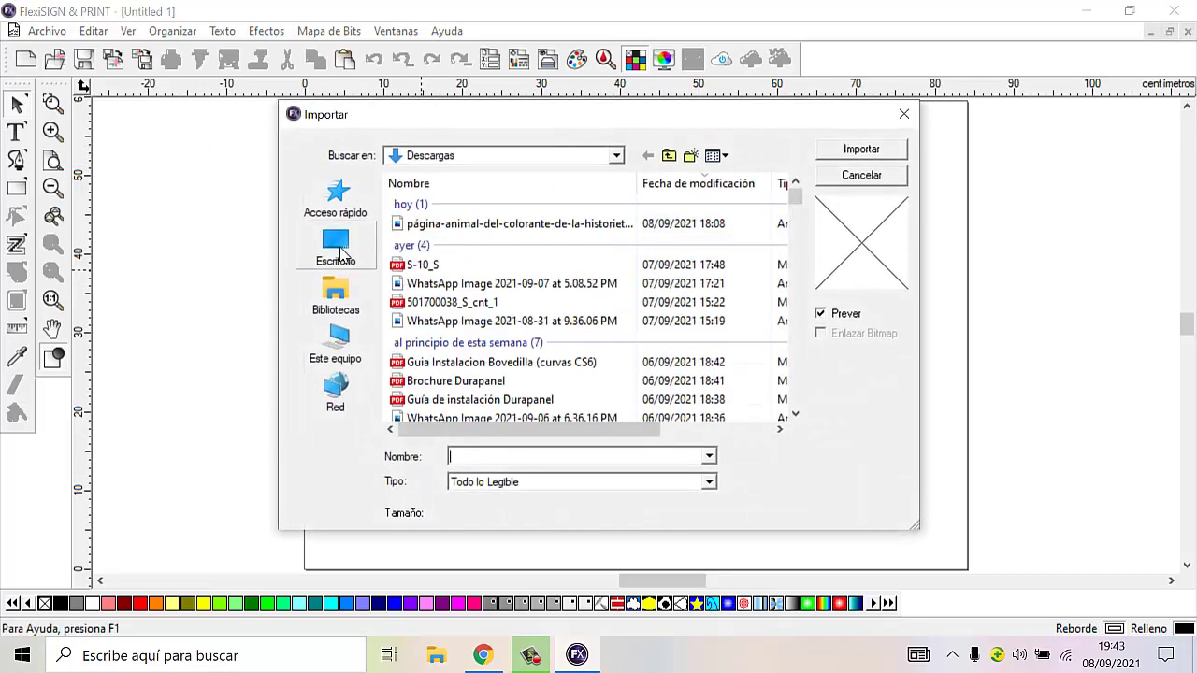
pyautogui.click(475, 226)
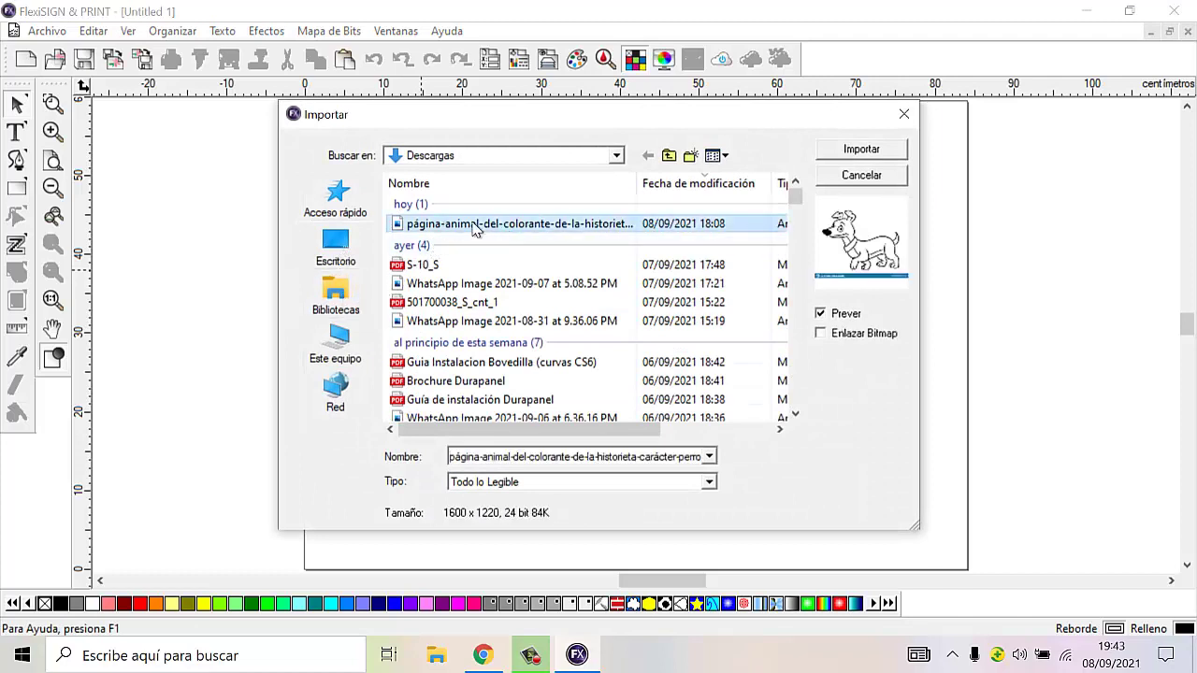
pyautogui.click(861, 150)
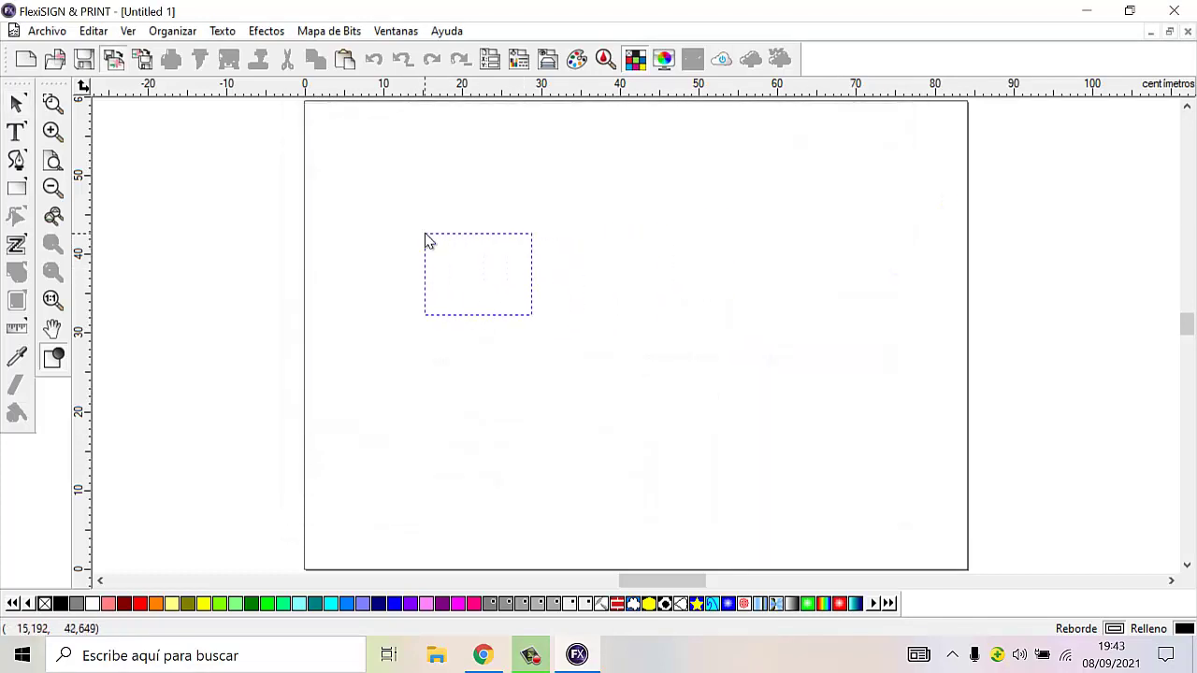
pyautogui.click(424, 233)
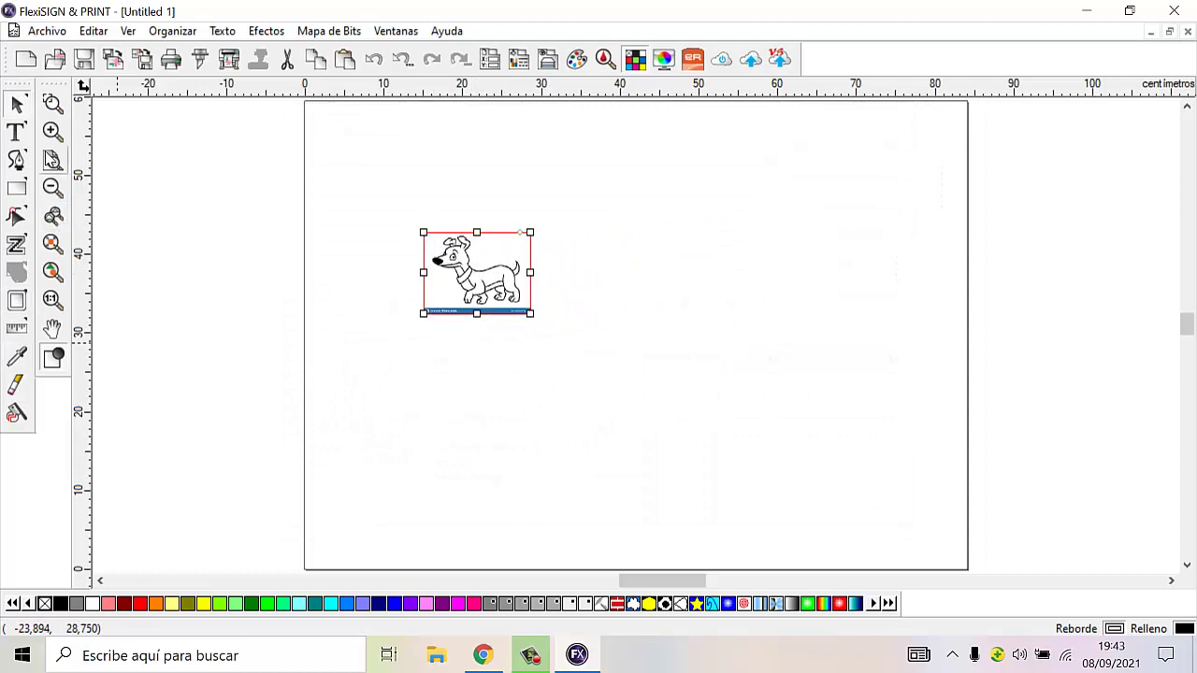
# - Zoom to the dog image and shift it slightly left and down
pyautogui.click(53, 245)
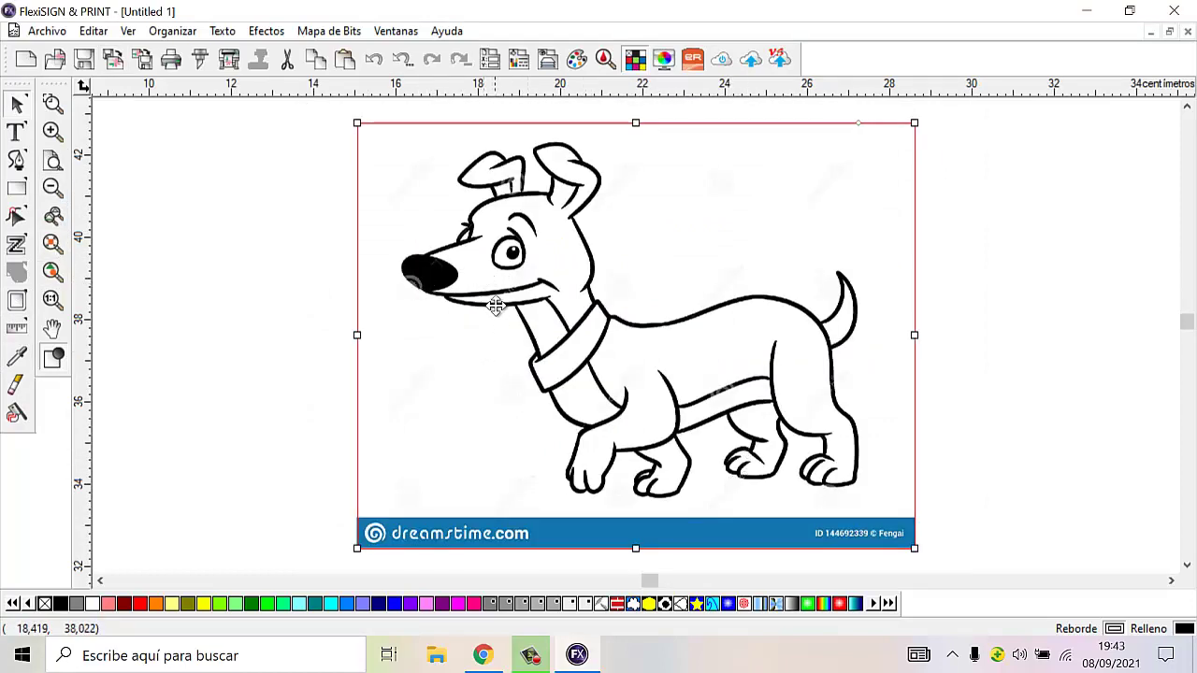
pyautogui.moveTo(601, 250)
pyautogui.mouseDown()
pyautogui.moveTo(552, 311)
pyautogui.moveTo(549, 265)
pyautogui.mouseUp()
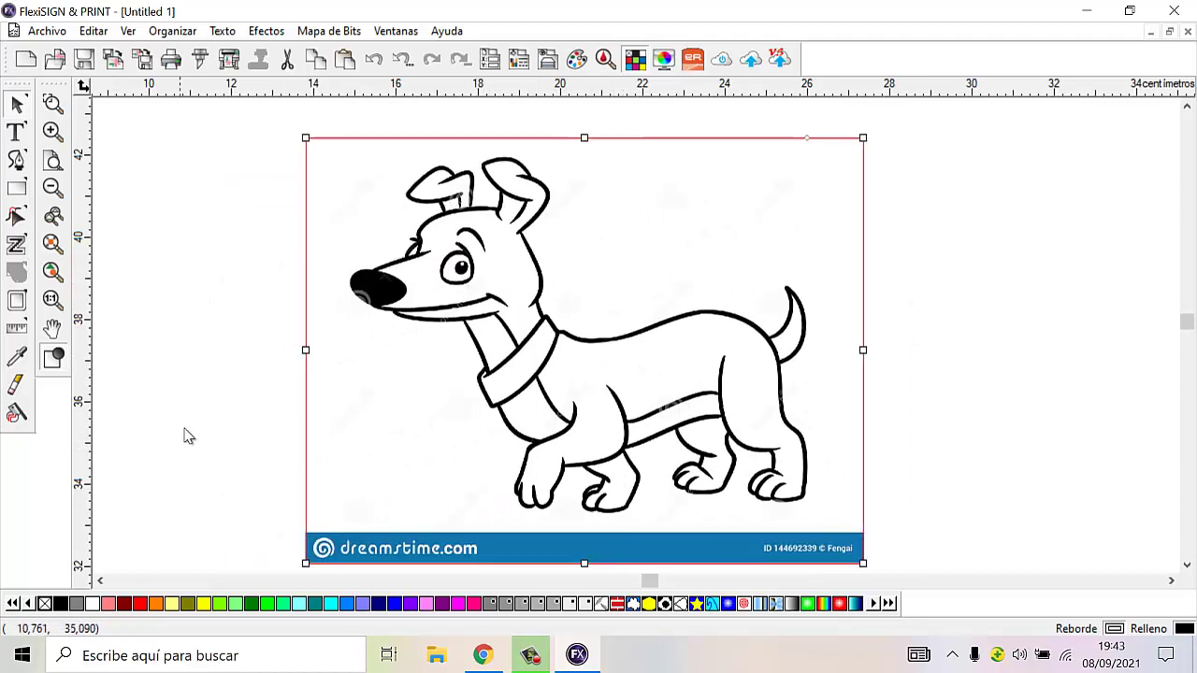
pyautogui.click(17, 245)
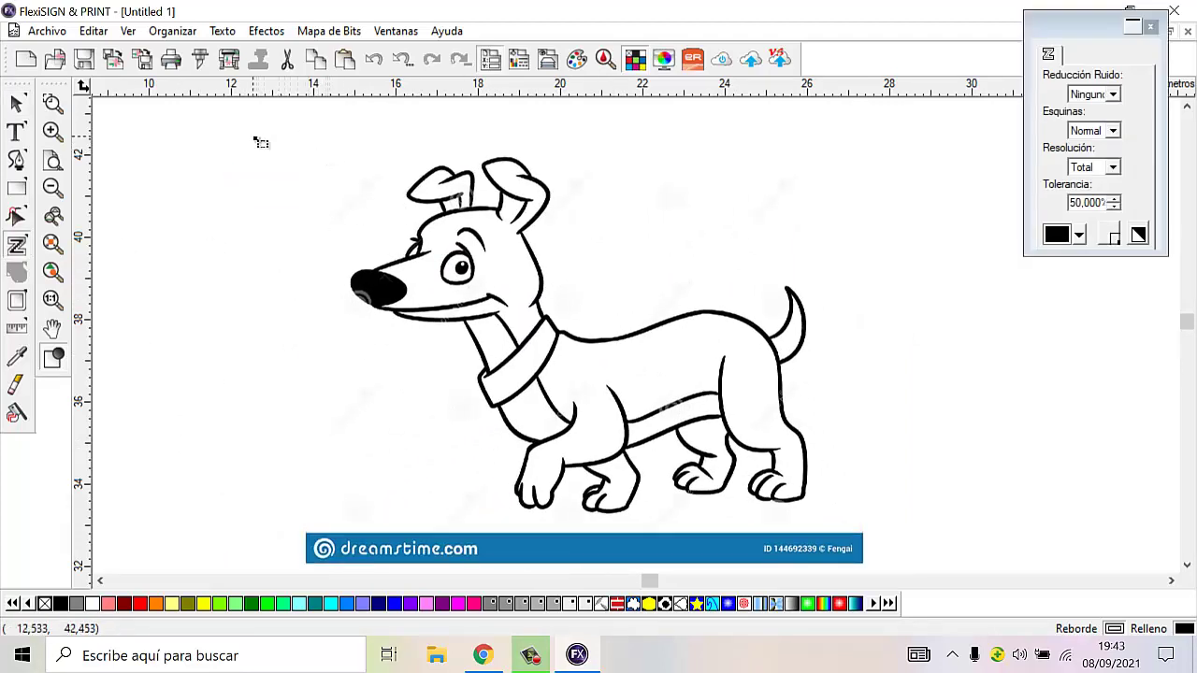
# - Trace the dog image into vector outlines and delete the original bitmap
pyautogui.moveTo(254, 137); pyautogui.dragTo(954, 520)
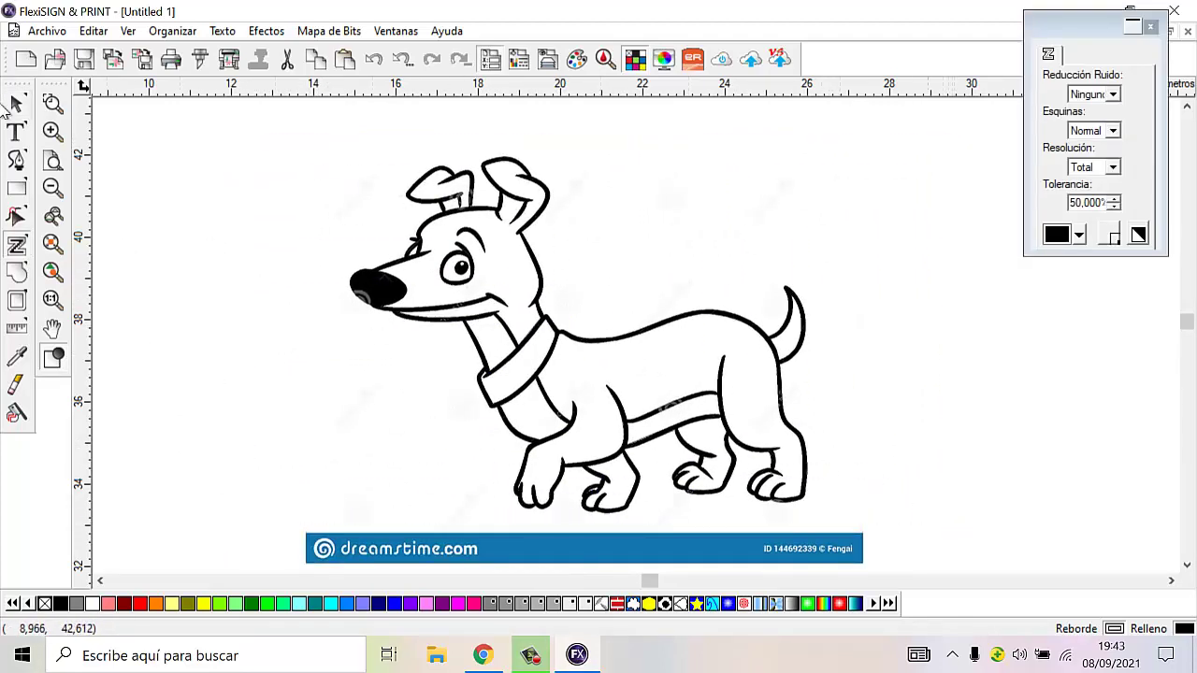
pyautogui.click(17, 103)
pyautogui.click(419, 415)
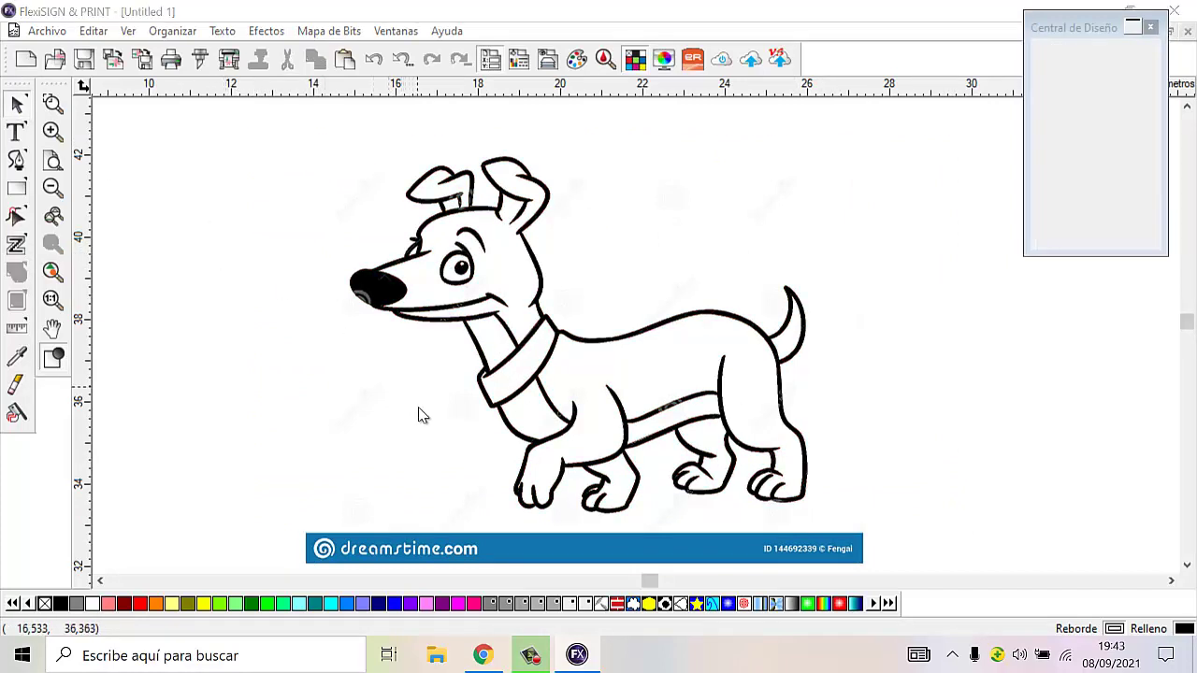
pyautogui.moveTo(419, 415); pyautogui.dragTo(358, 476)
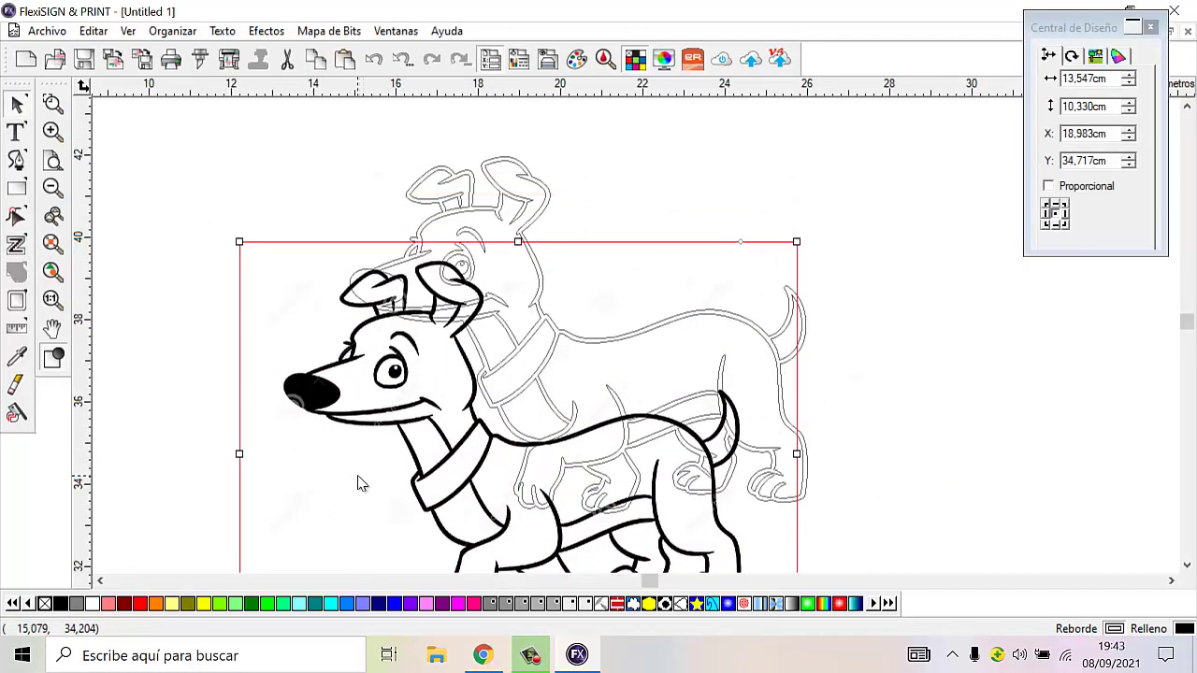
pyautogui.press('Delete')
# - Weld the traced dog outlines into one shape filled black
pyautogui.moveTo(298, 132); pyautogui.dragTo(946, 570)
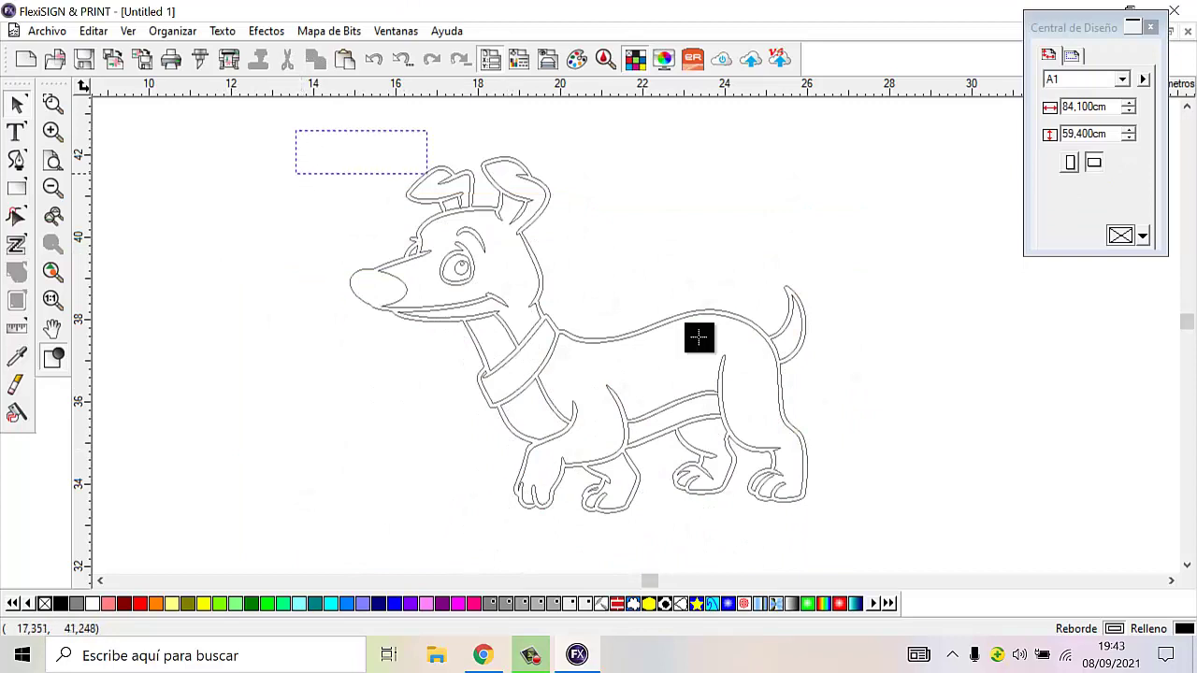
pyautogui.rightClick(776, 367)
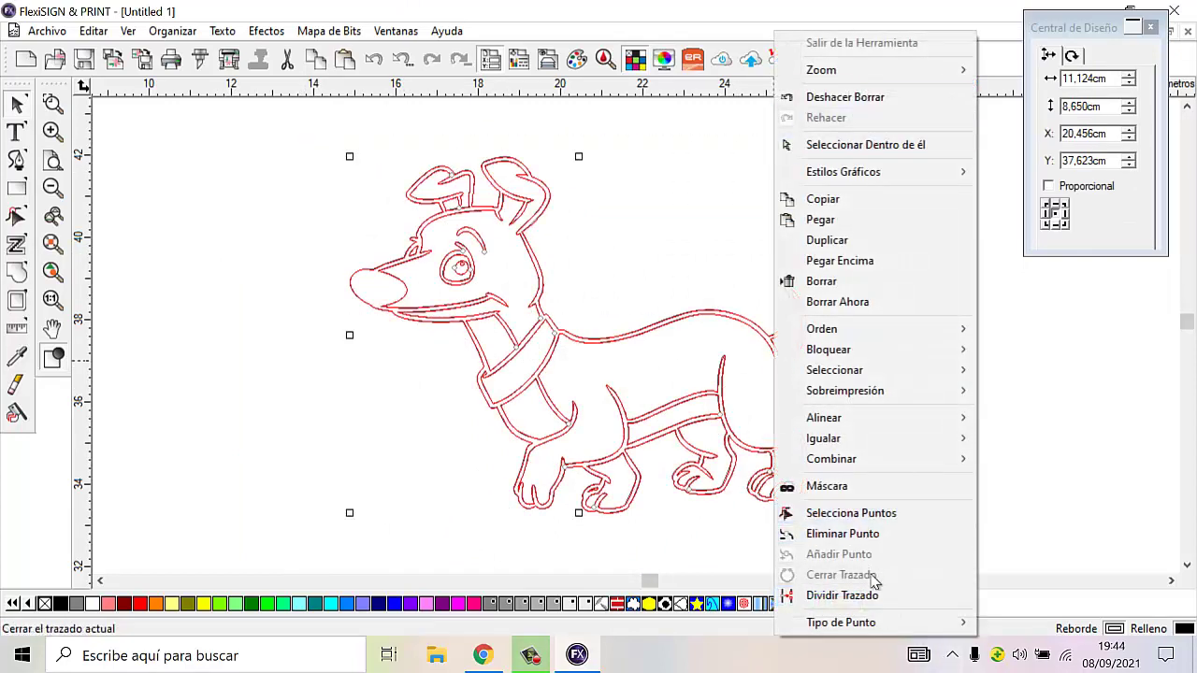
pyautogui.moveTo(831, 459)
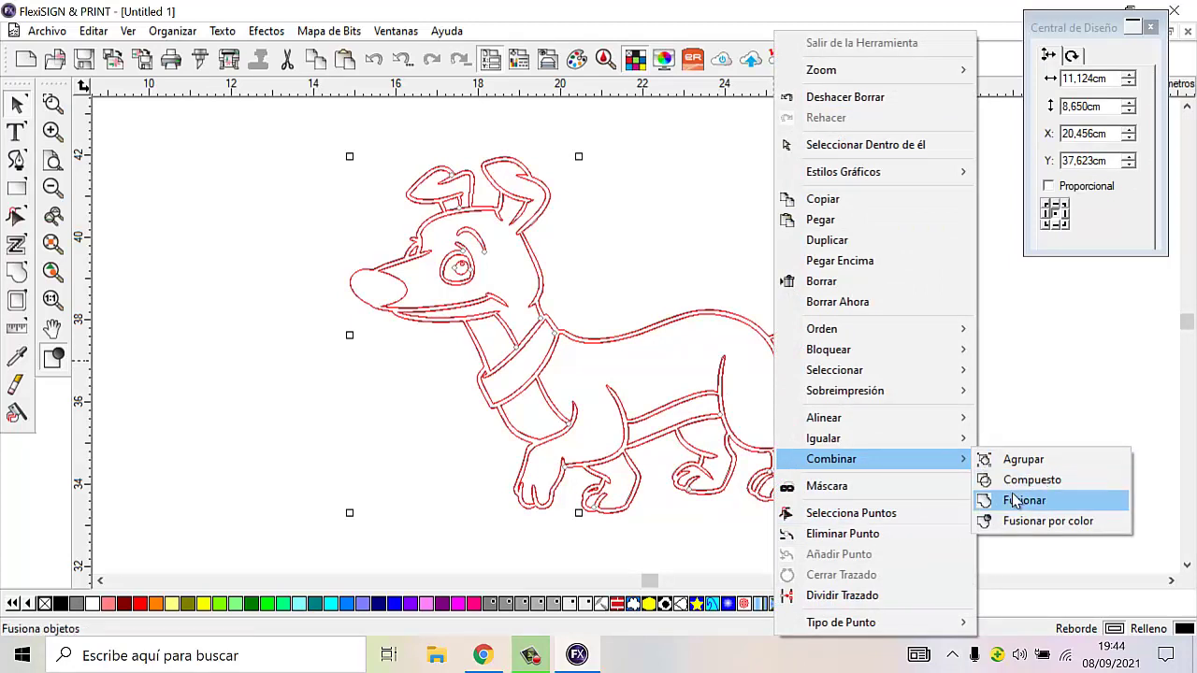
pyautogui.click(1021, 480)
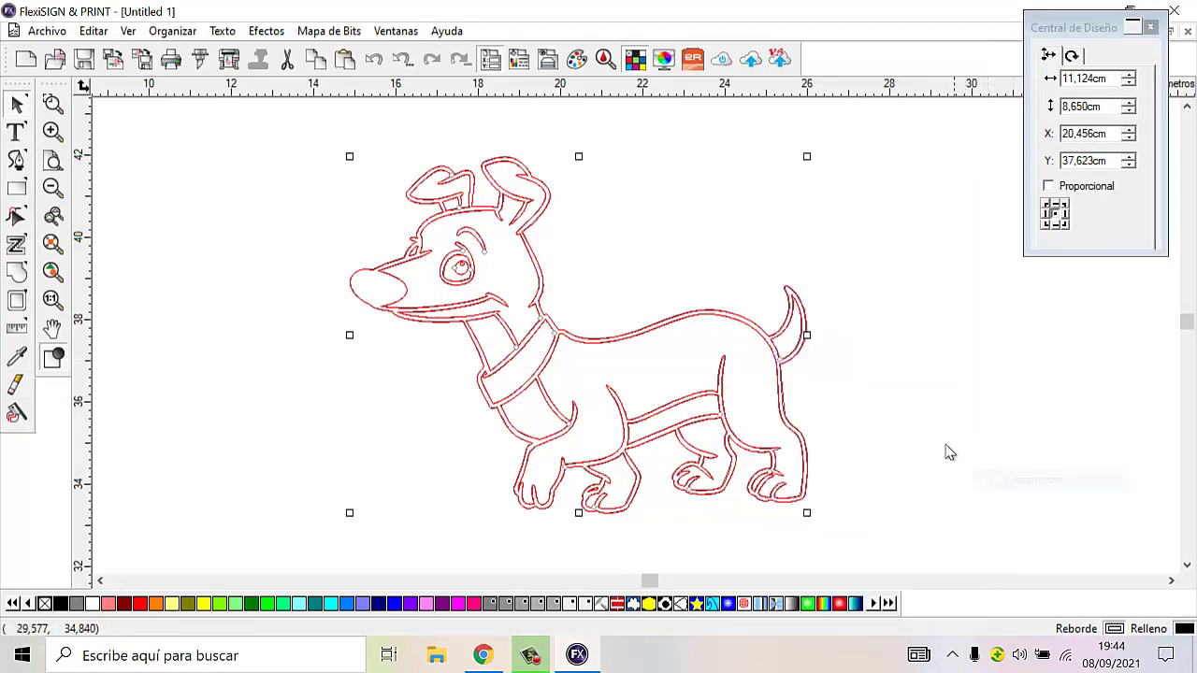
pyautogui.click(61, 604)
# - Reposition the black dog, checking it in outline and filled preview
pyautogui.moveTo(446, 309); pyautogui.dragTo(286, 323)
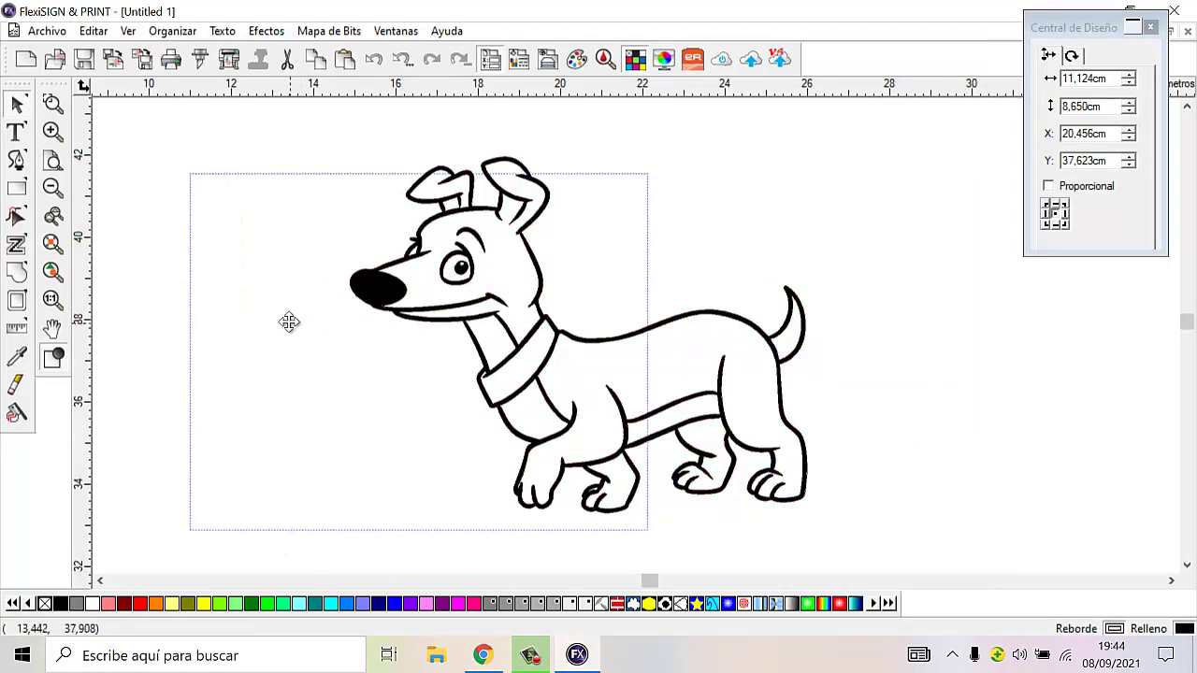
pyautogui.click(529, 246)
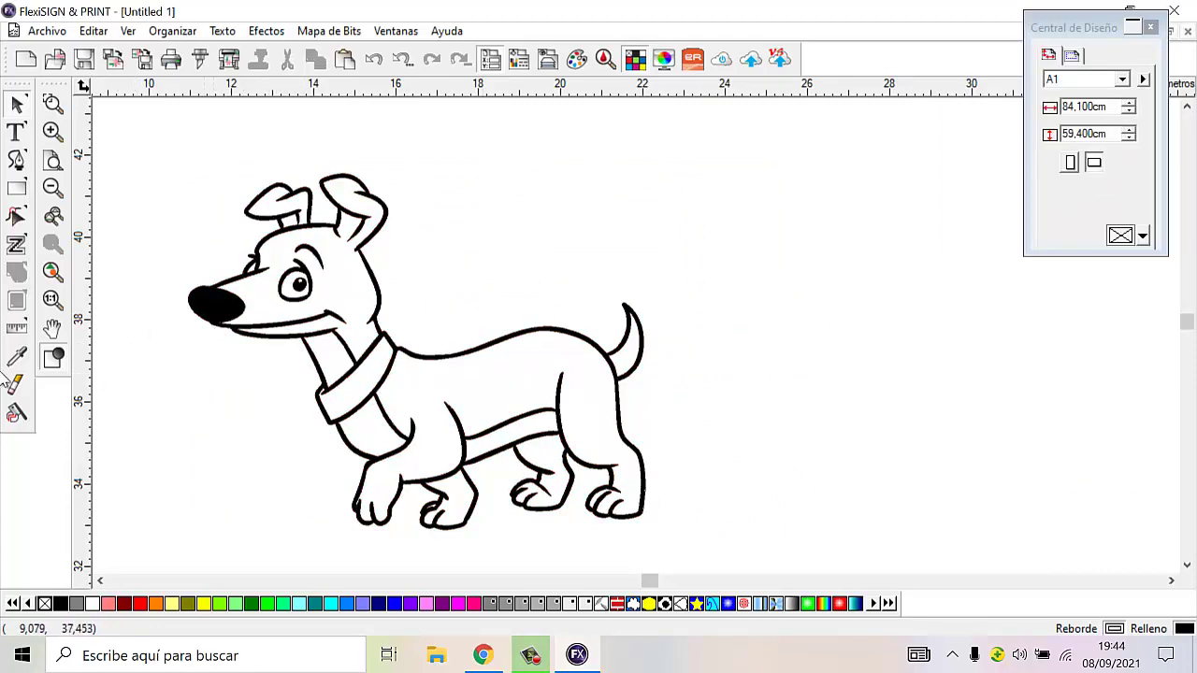
pyautogui.click(56, 359)
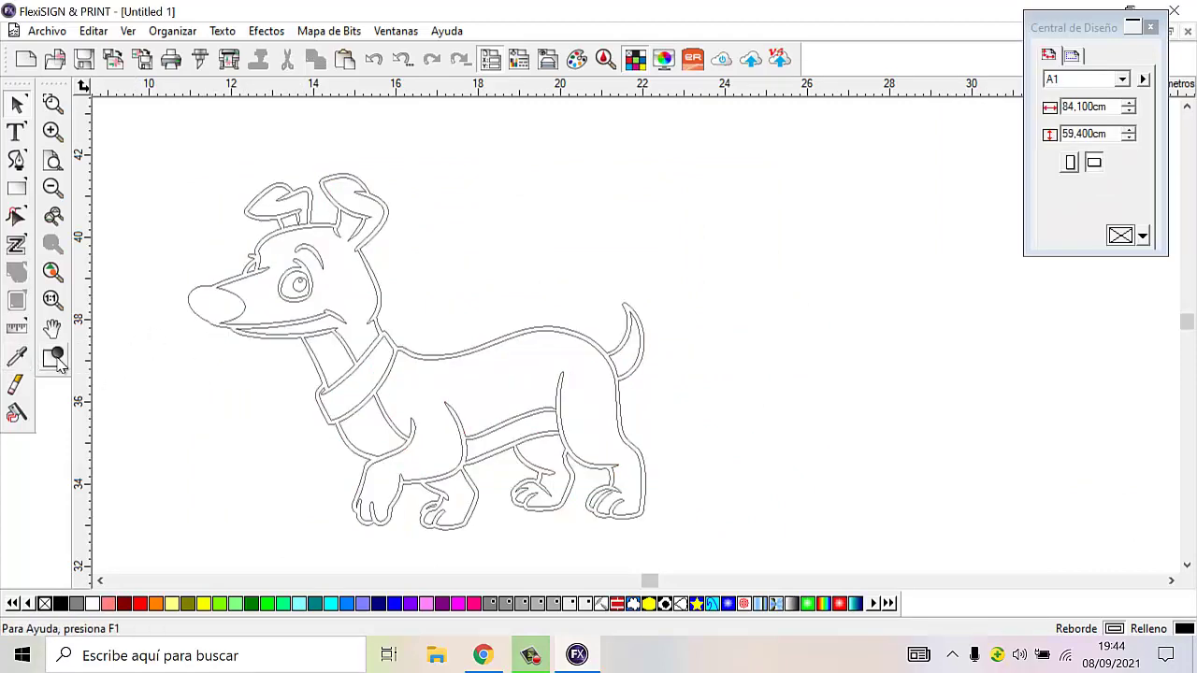
pyautogui.click(57, 359)
pyautogui.click(56, 359)
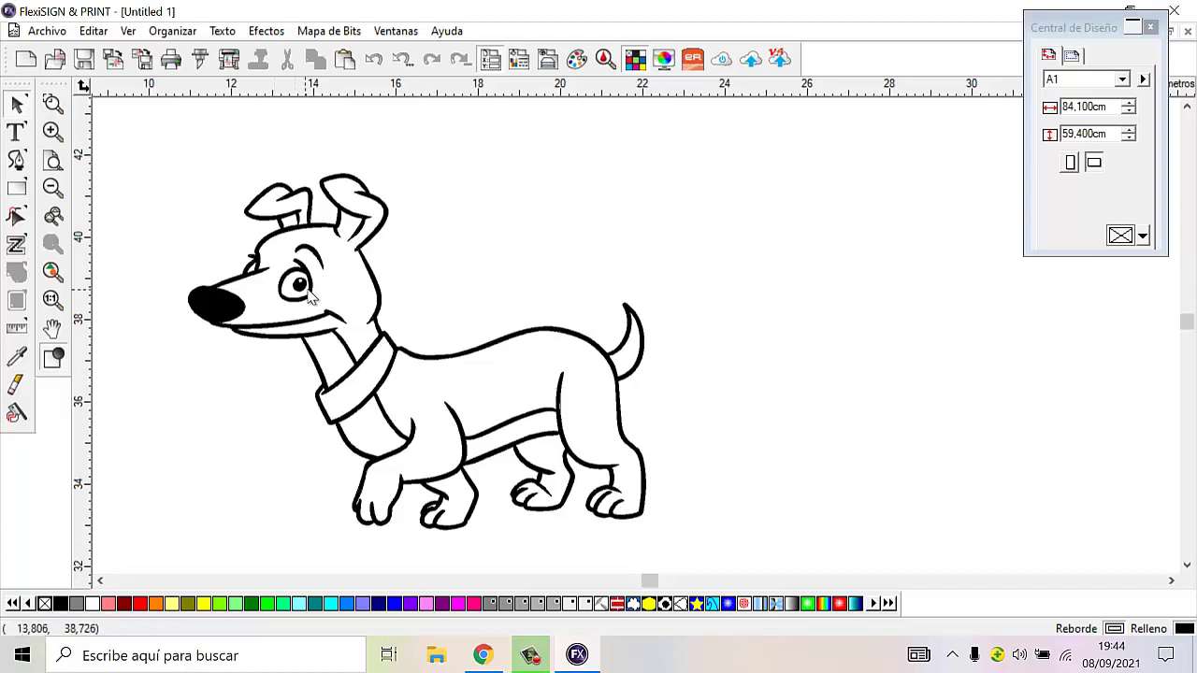
pyautogui.moveTo(312, 297); pyautogui.dragTo(372, 290)
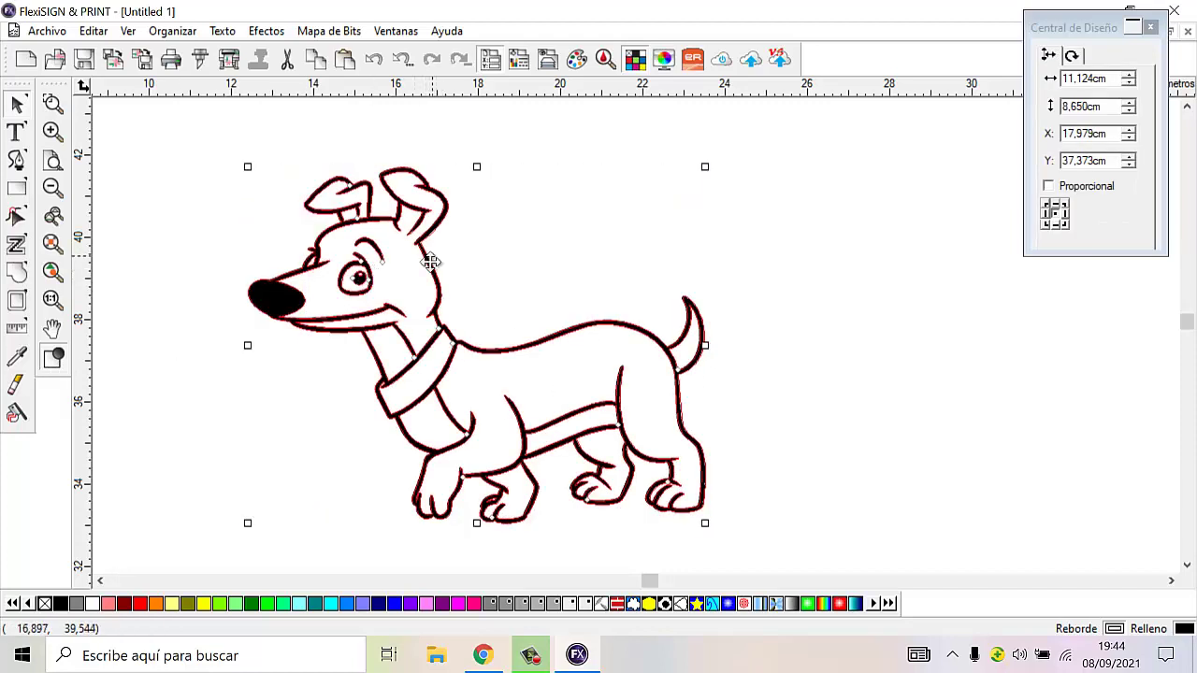
# - Nudge the dog slightly right and down
pyautogui.click(841, 366)
pyautogui.click(657, 348)
pyautogui.moveTo(641, 335); pyautogui.dragTo(663, 359)
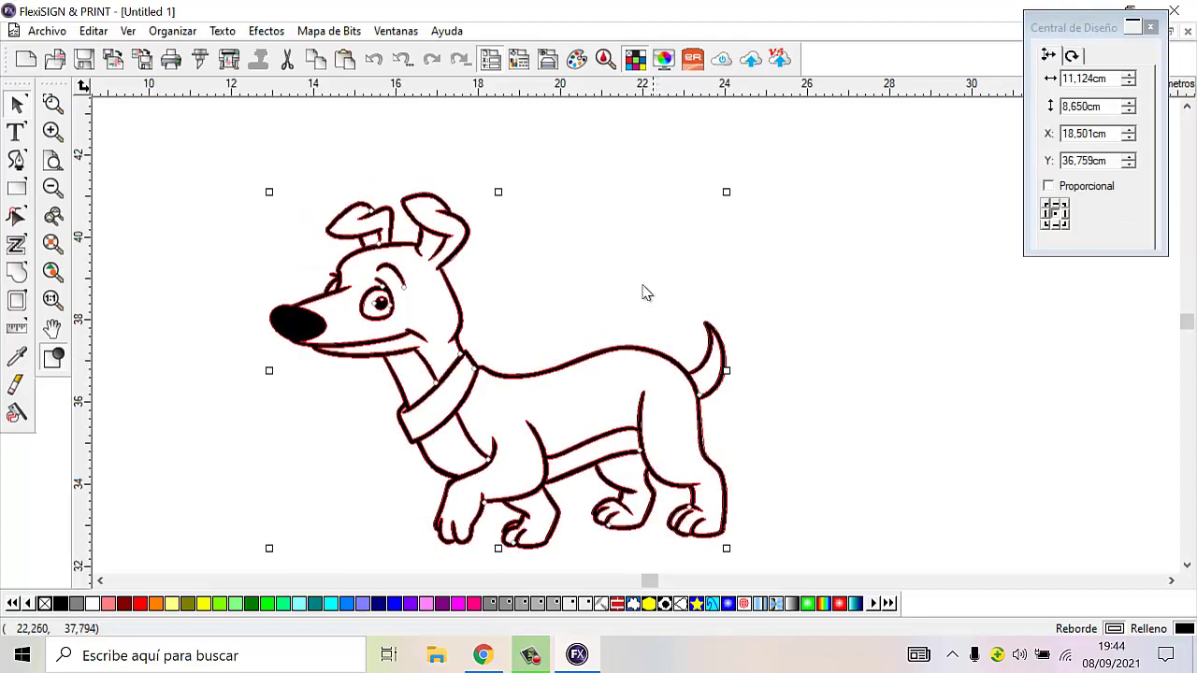
pyautogui.click(621, 273)
# - Add the text 'tony' above the dog's back
pyautogui.press('t')
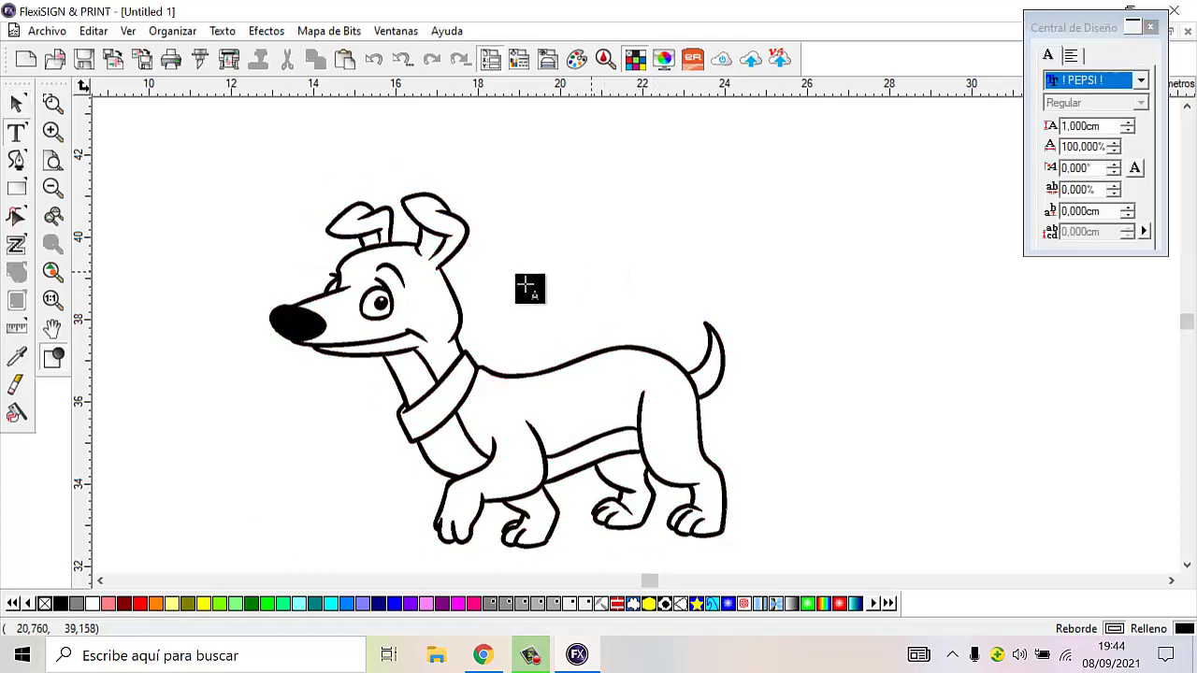
pyautogui.click(503, 277)
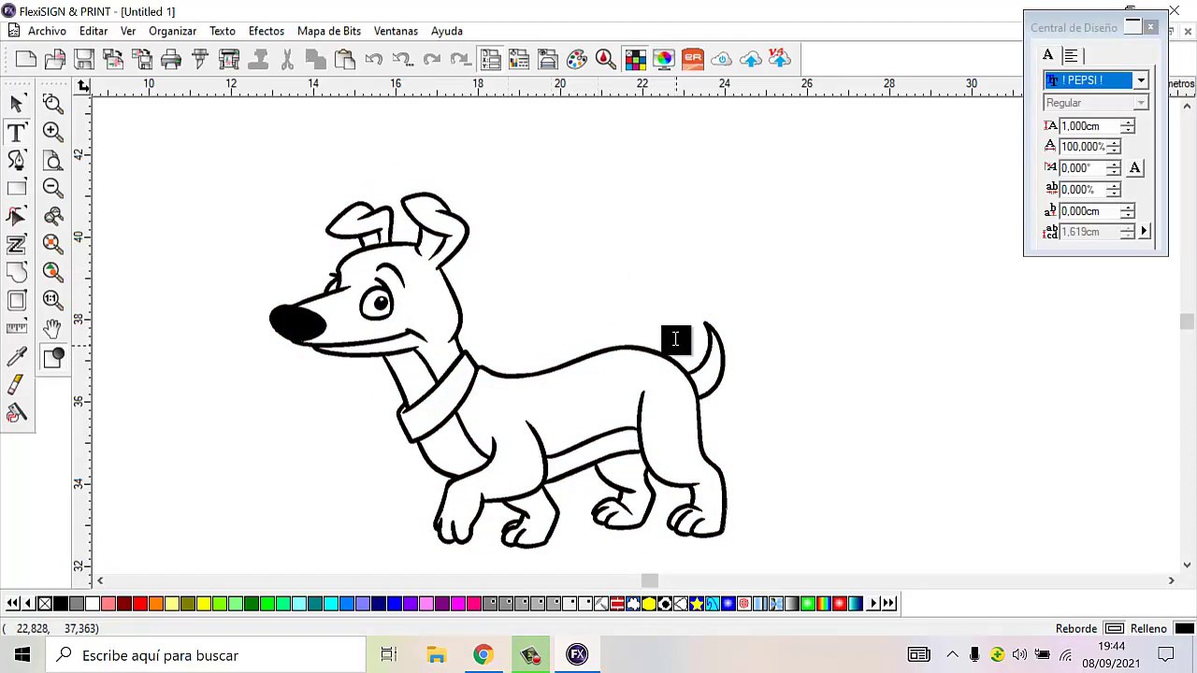
pyautogui.write('tony')
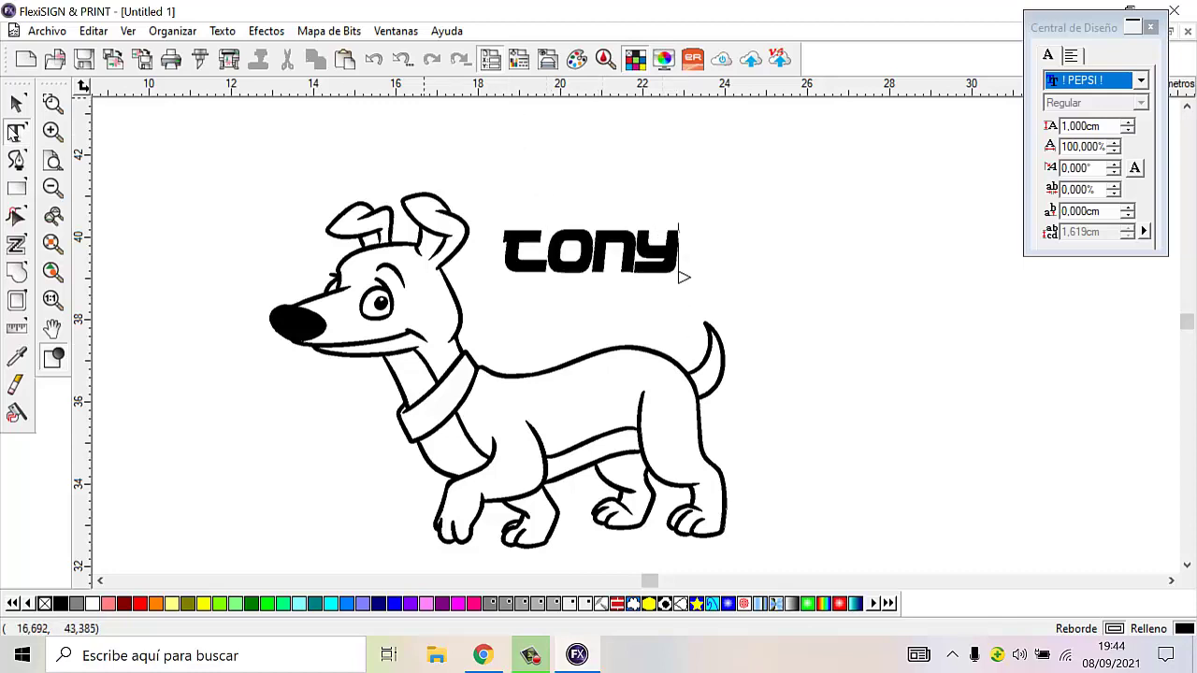
pyautogui.press('Escape')
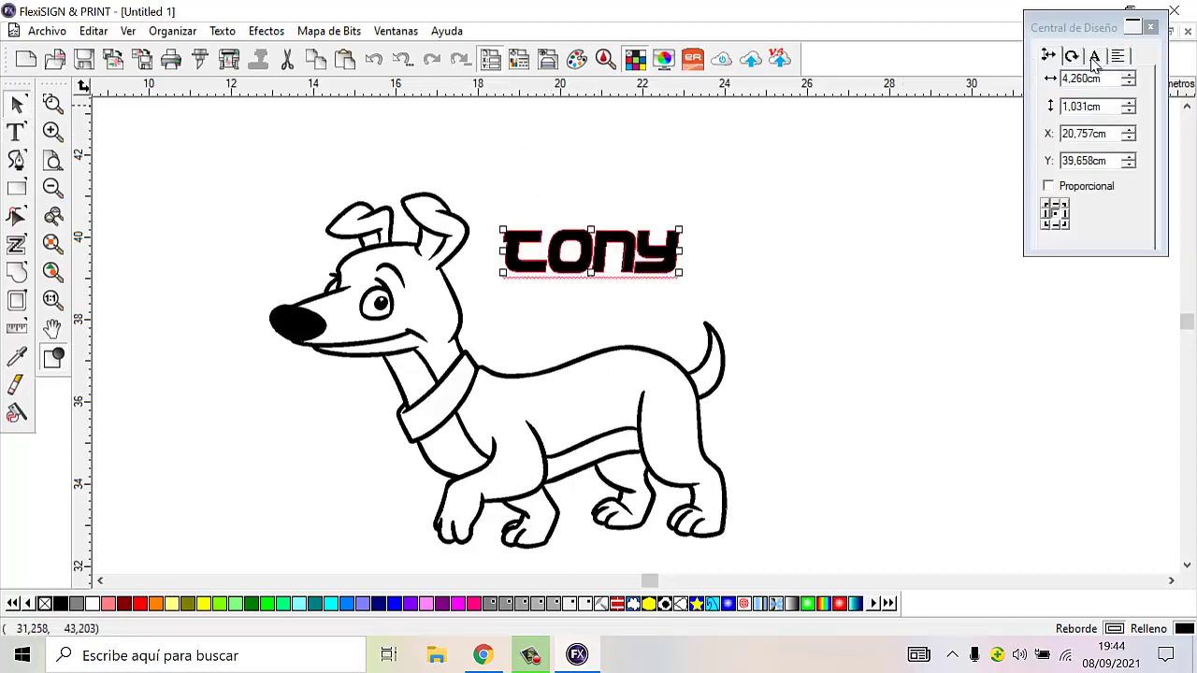
# - Set the TONY text font to Schadow BT after trying ROG Fonts
pyautogui.click(1093, 57)
pyautogui.click(1141, 80)
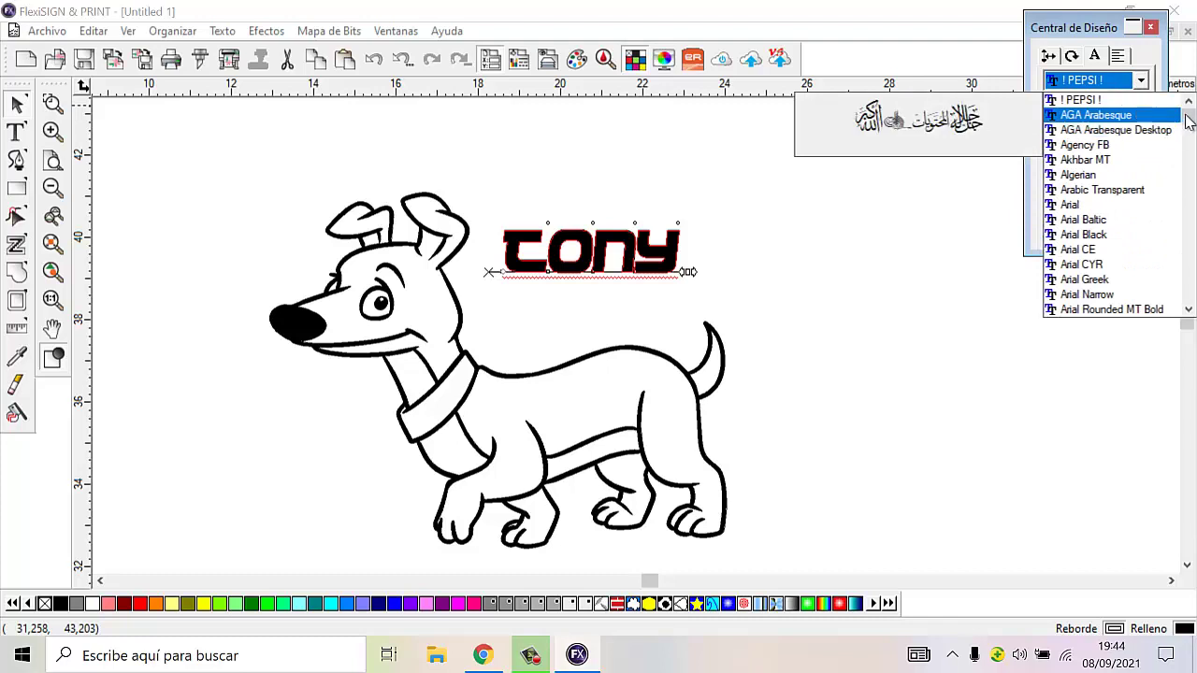
pyautogui.moveTo(1188, 119); pyautogui.dragTo(1187, 254)
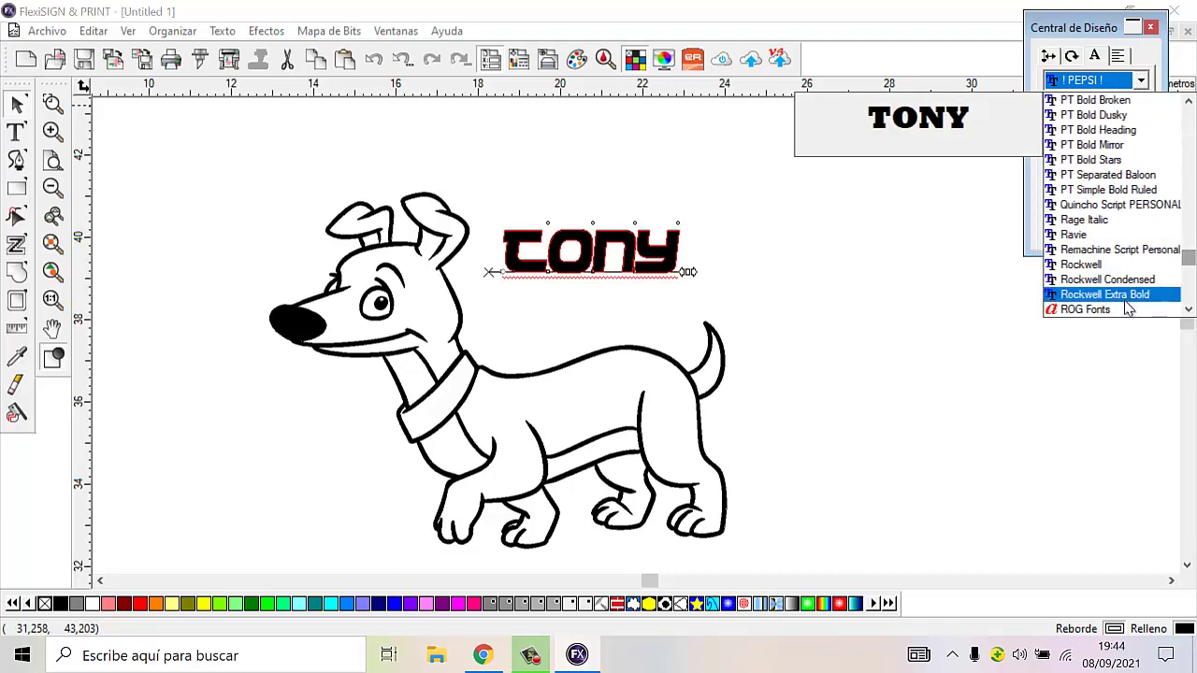
pyautogui.click(1122, 310)
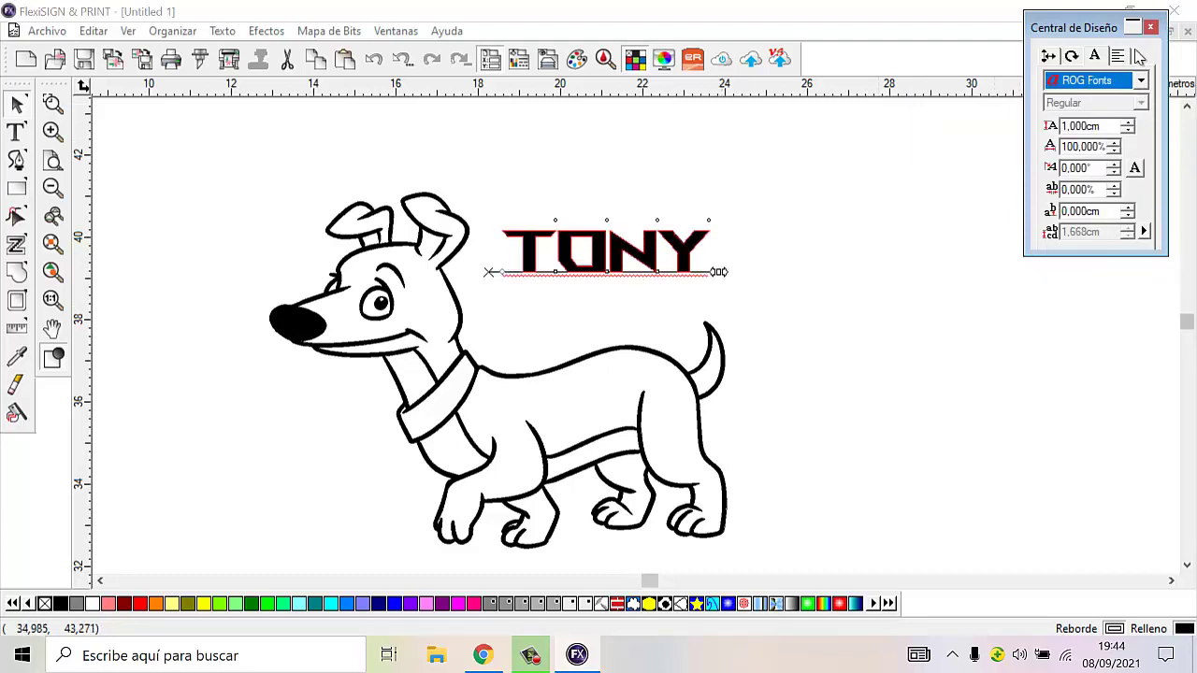
pyautogui.click(1141, 81)
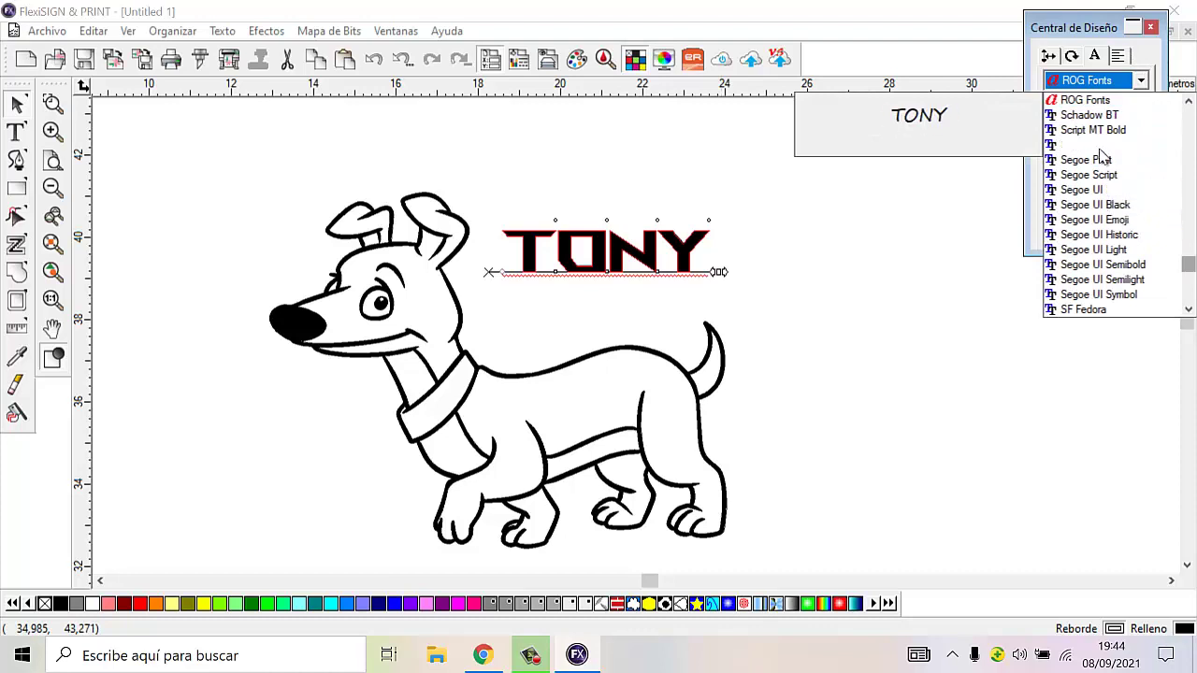
pyautogui.click(1092, 114)
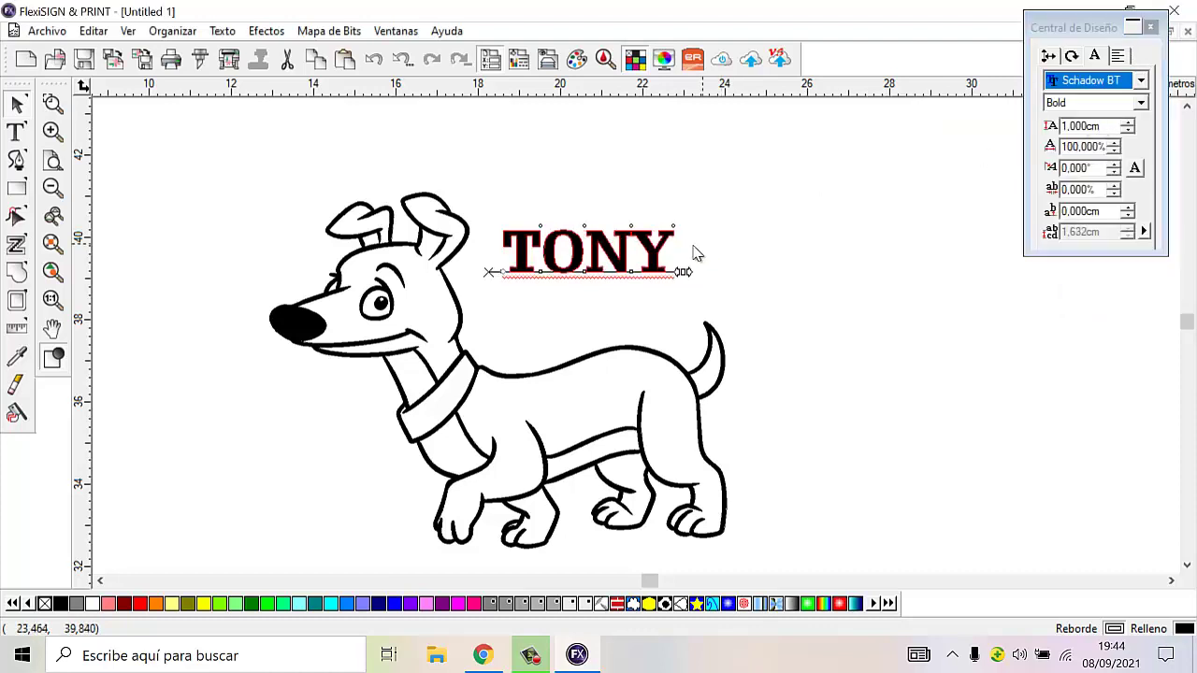
pyautogui.press('Escape')
# - Enlarge TONY to 8.360 × 2.114 cm and move it above the dog's back
pyautogui.click(658, 257)
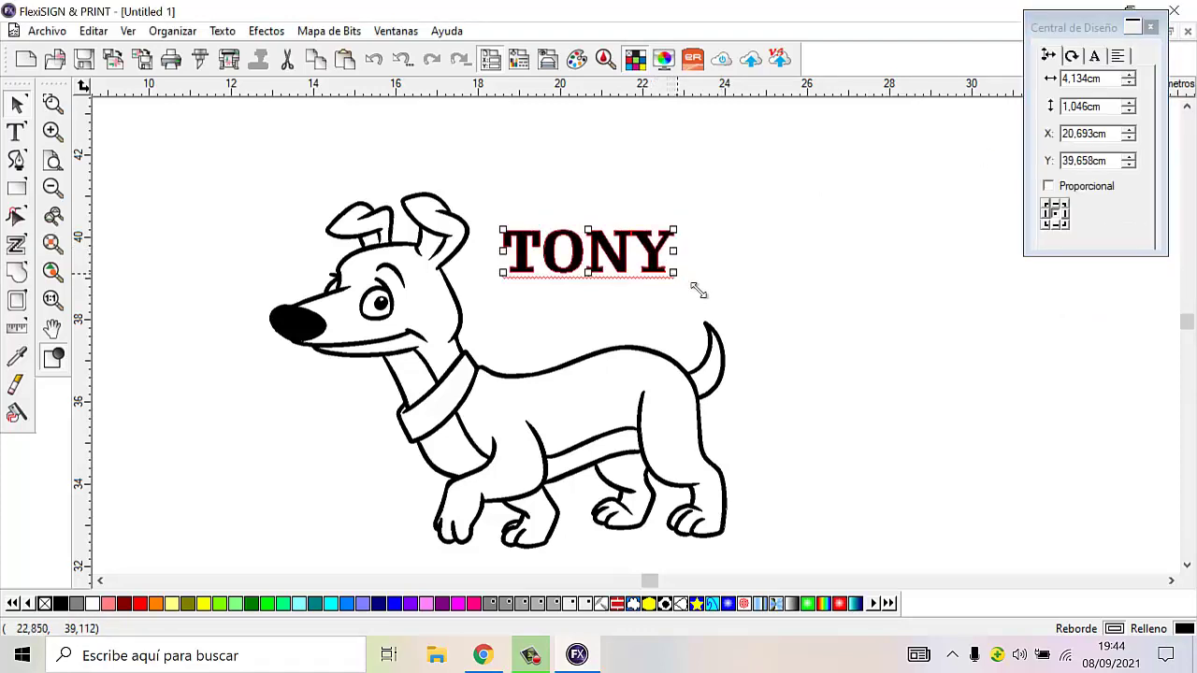
pyautogui.moveTo(698, 292)
pyautogui.mouseDown()
pyautogui.moveTo(847, 321)
pyautogui.moveTo(812, 302)
pyautogui.mouseUp()
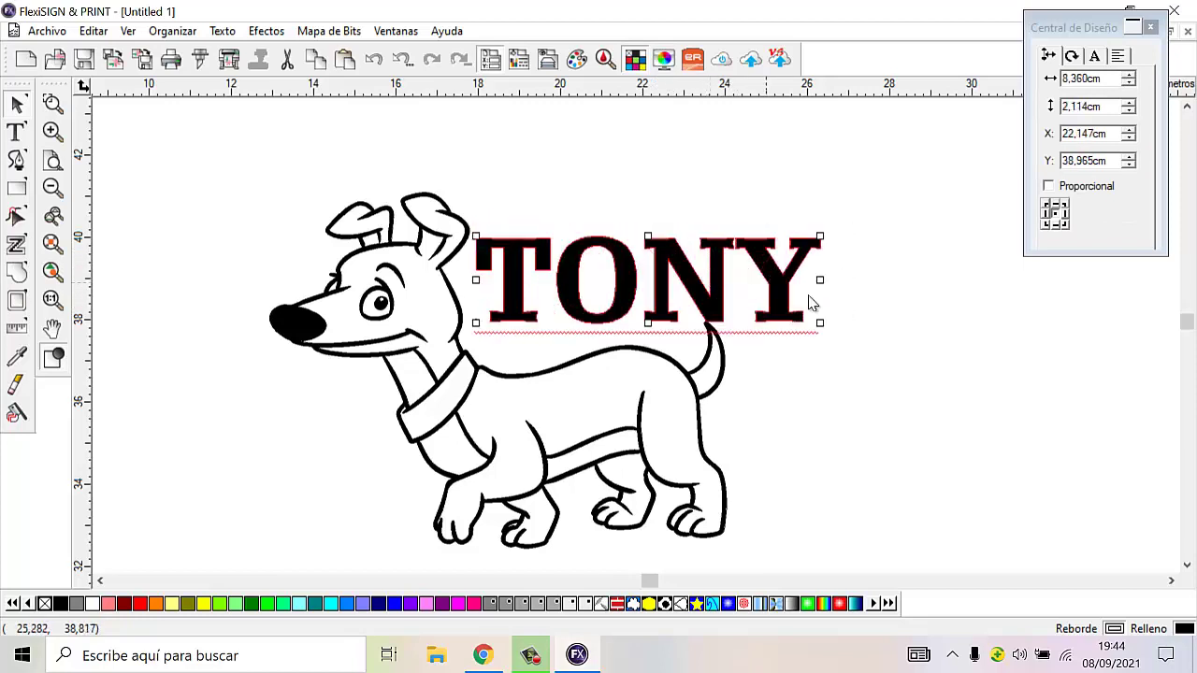
pyautogui.moveTo(763, 256)
pyautogui.mouseDown()
pyautogui.moveTo(779, 252)
pyautogui.moveTo(774, 241)
pyautogui.mouseUp()
# - Colour TONY red, then select the dog and TONY together
pyautogui.click(142, 604)
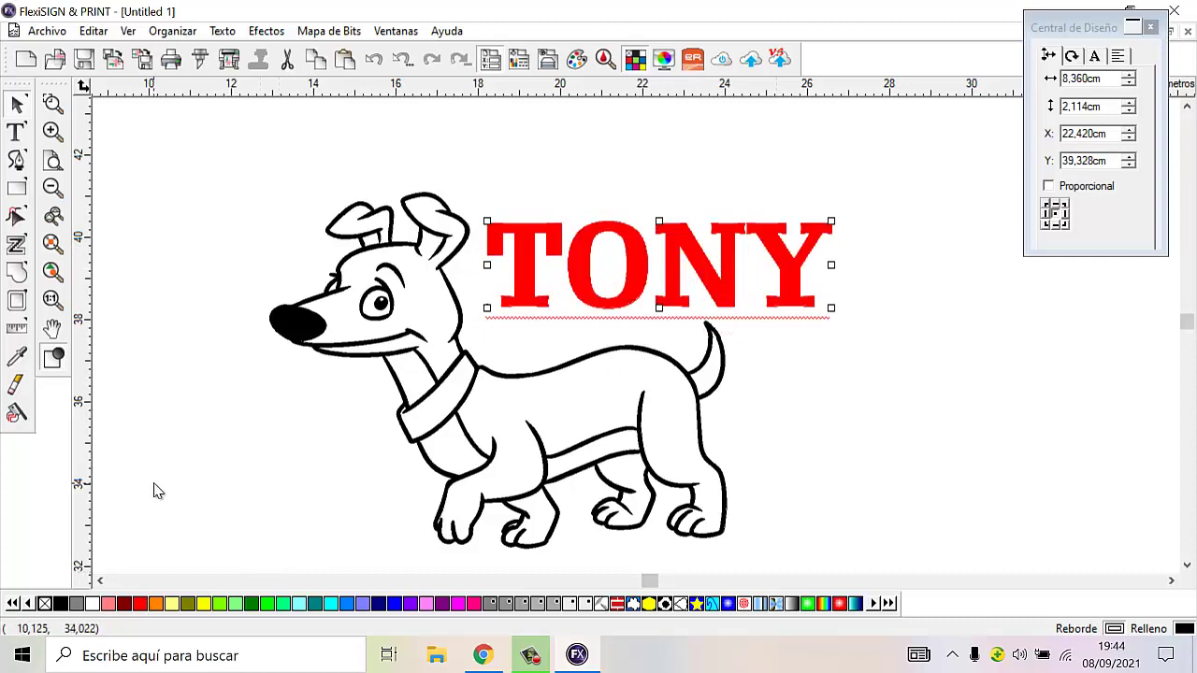
pyautogui.click(155, 489)
pyautogui.moveTo(197, 208); pyautogui.dragTo(871, 572)
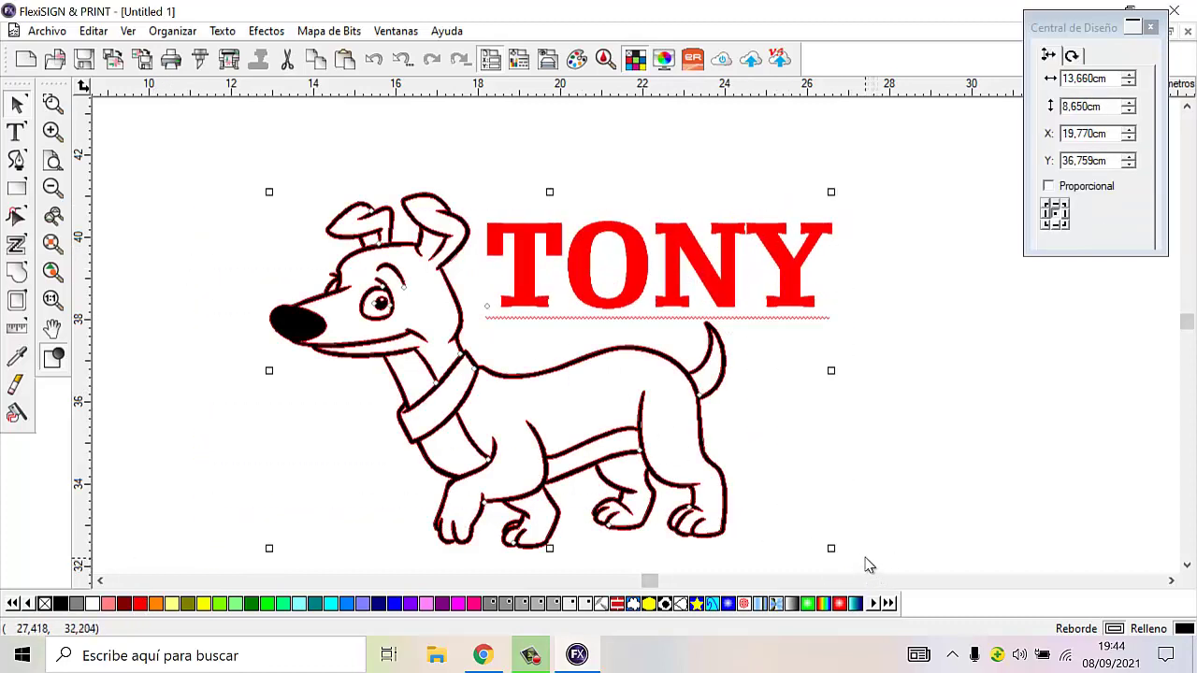
# - Resize the selected design to 20 cm wide by 14 cm tall
pyautogui.doubleClick(1089, 78)
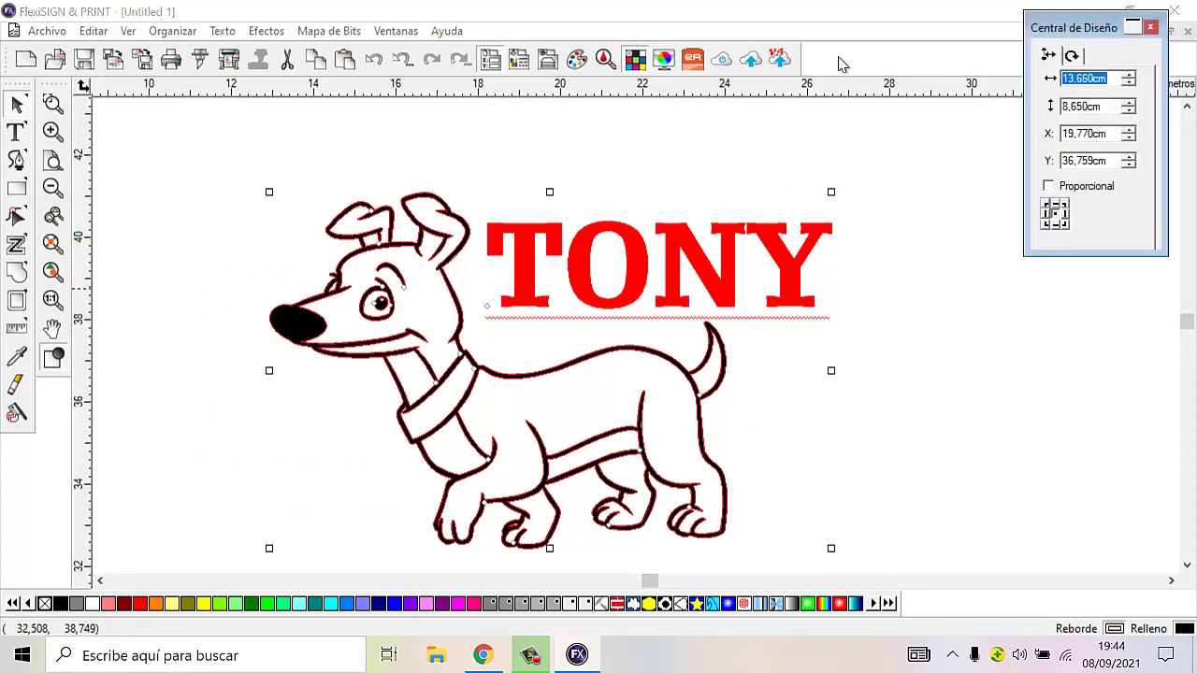
pyautogui.write('20')
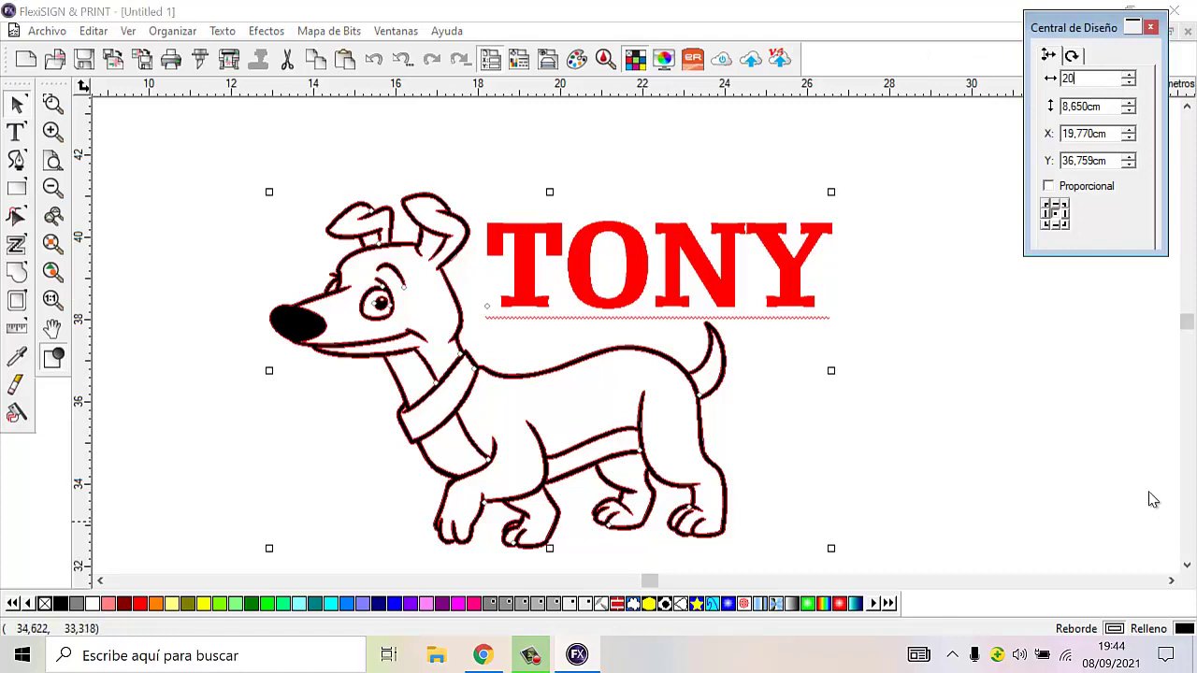
pyautogui.press('Tab')
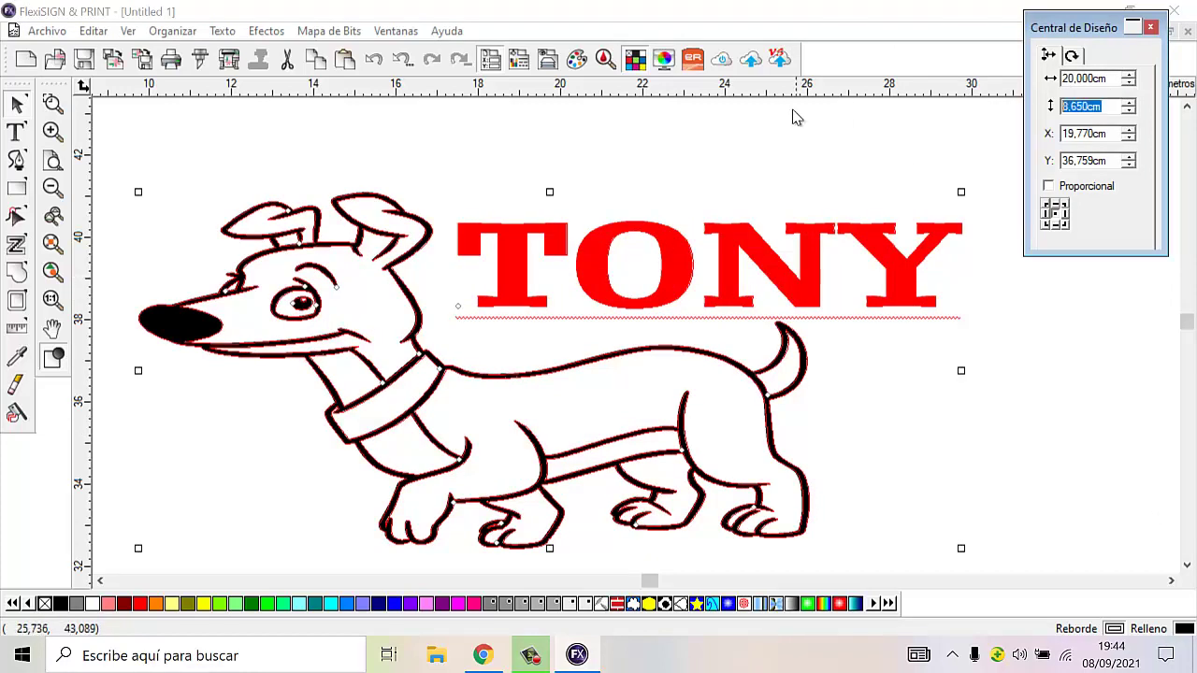
pyautogui.write('14')
pyautogui.press('Return')
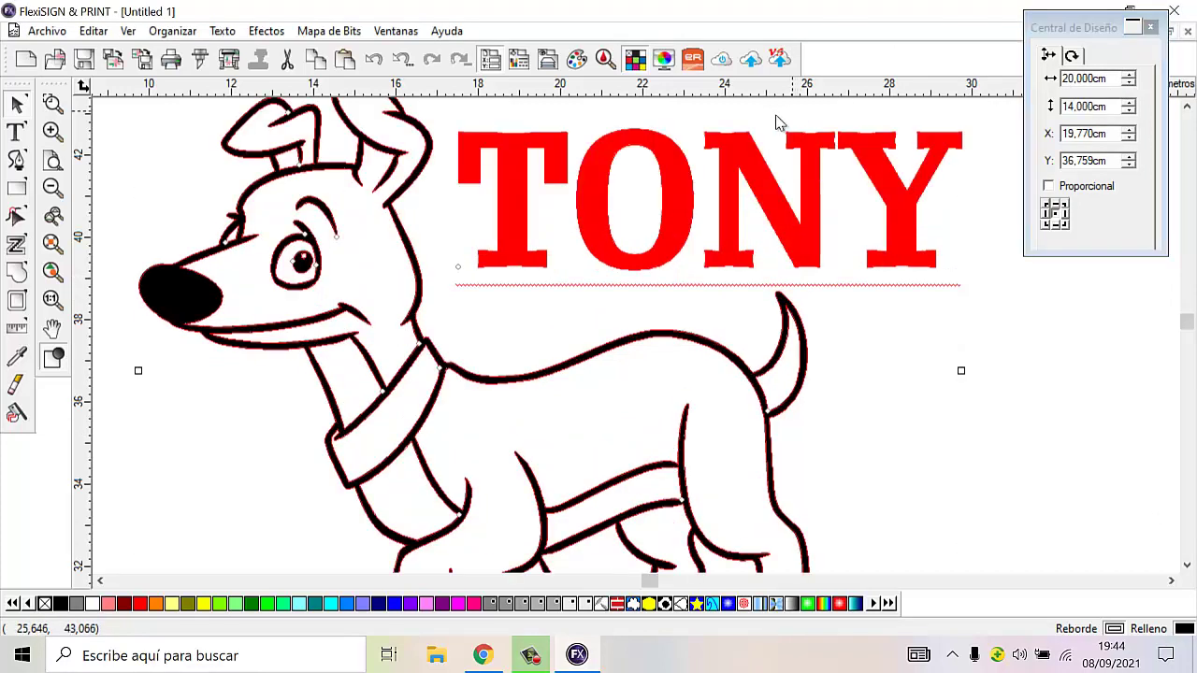
# - Zoom out to view the whole design and reselect the dog and TONY
pyautogui.click(52, 245)
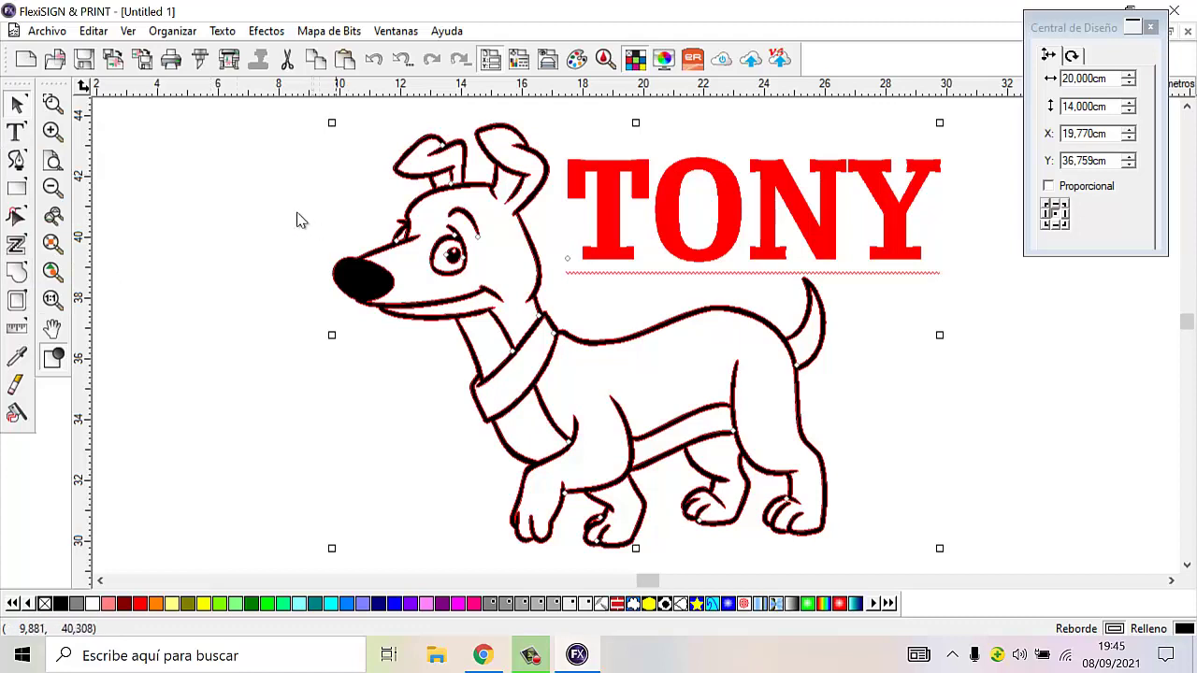
pyautogui.click(271, 190)
pyautogui.moveTo(281, 154); pyautogui.dragTo(734, 397)
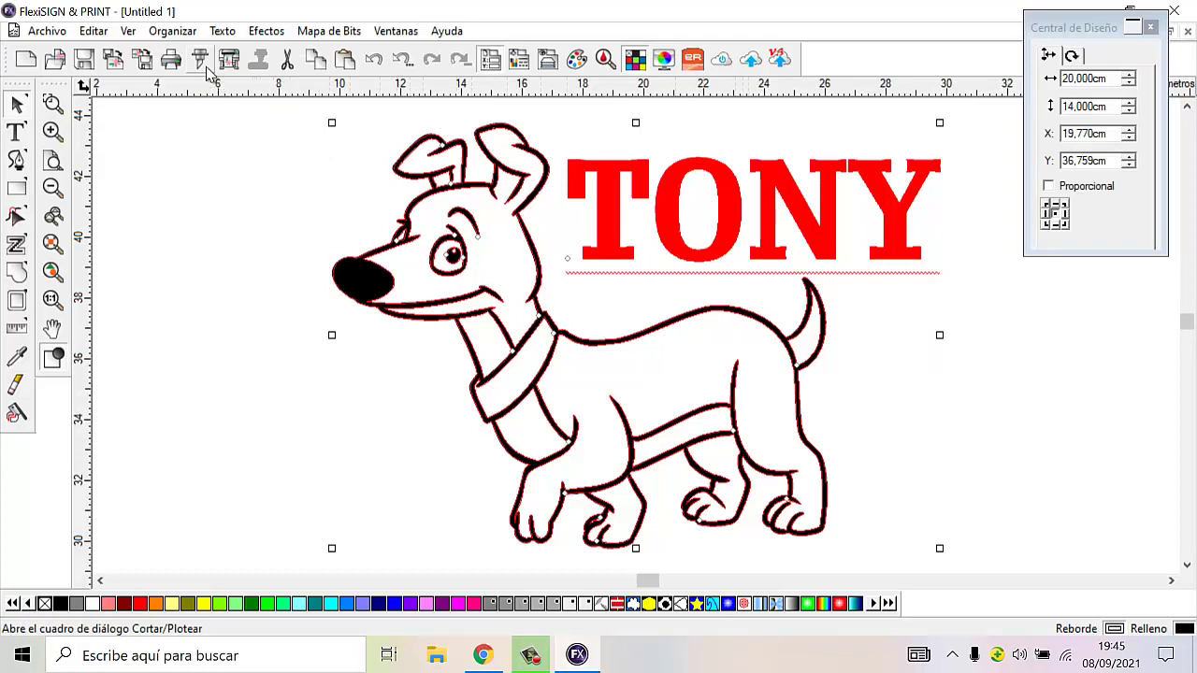
# - Open the Cut/Plot settings with RS720C@COM2: as the plotter
pyautogui.click(207, 73)
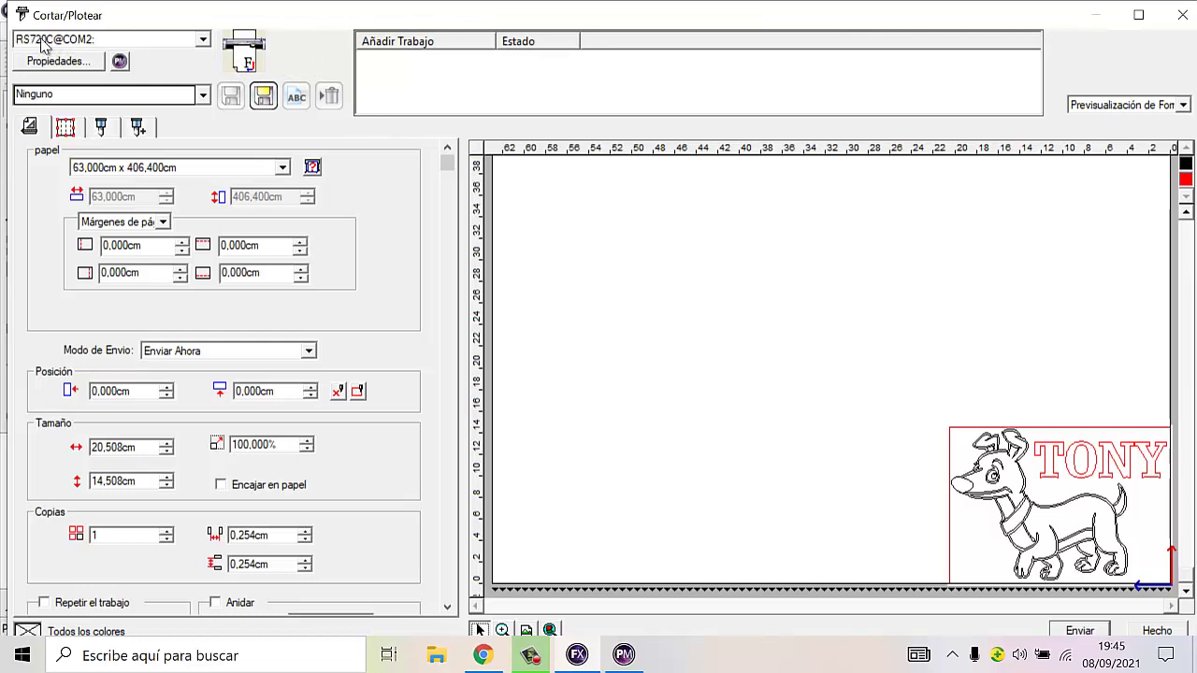
pyautogui.click(204, 42)
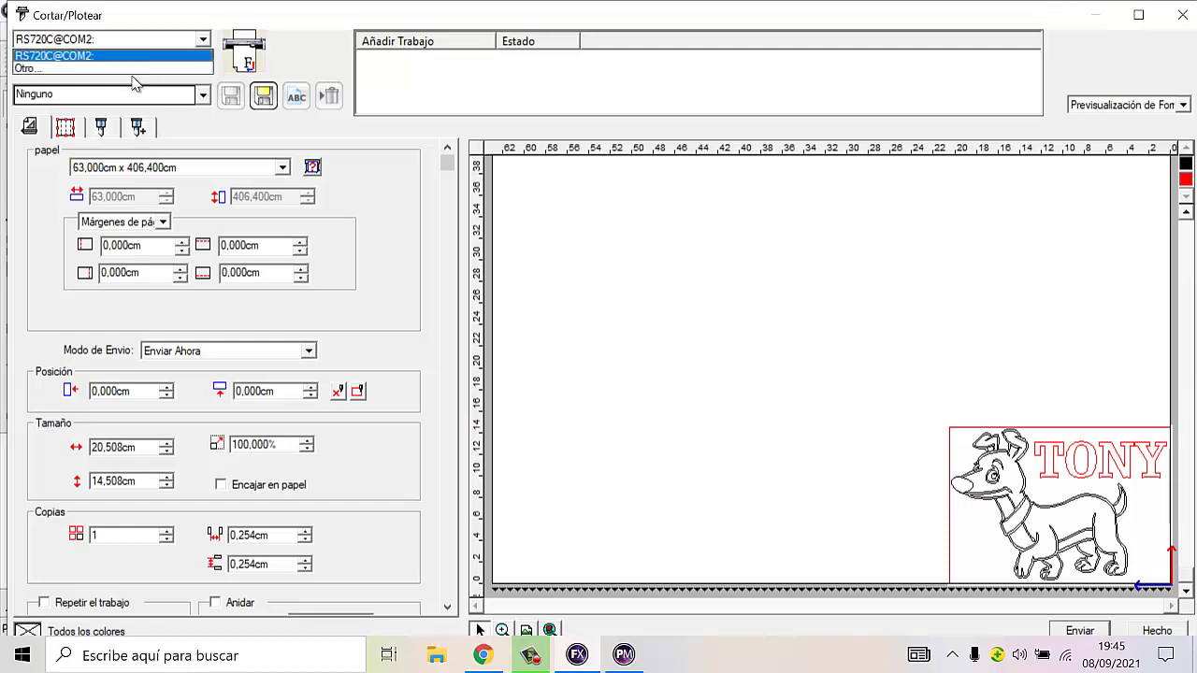
pyautogui.click(202, 40)
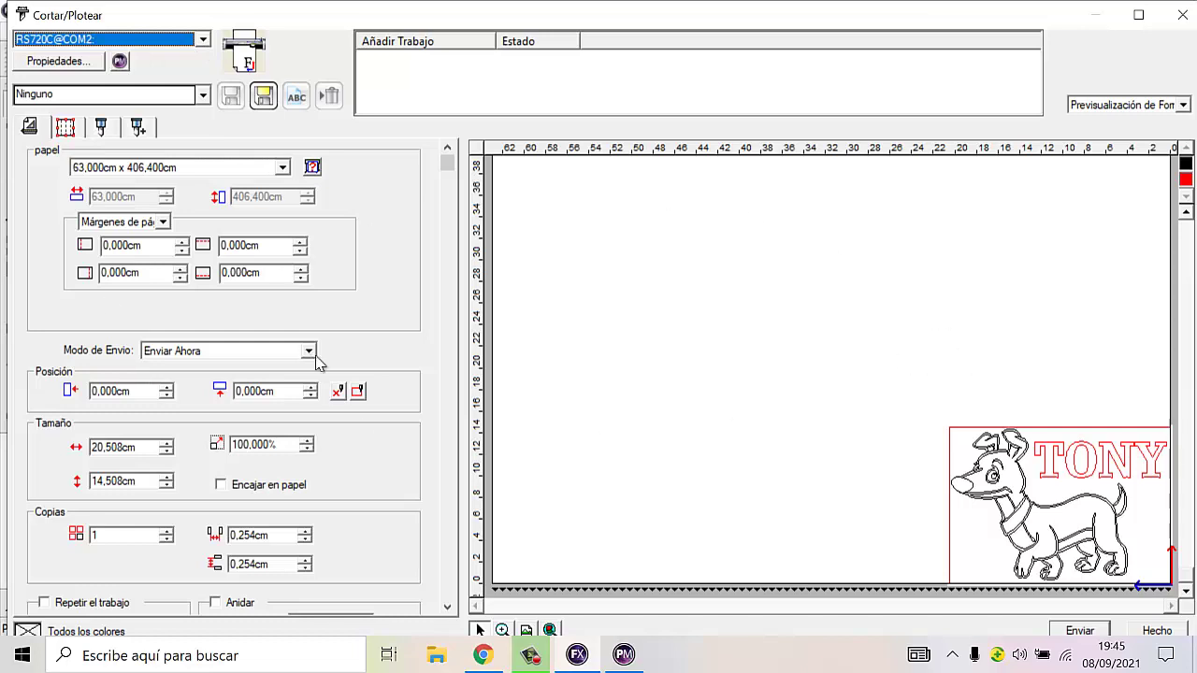
pyautogui.click(187, 42)
pyautogui.click(202, 39)
# - Keep the paper at 63,000 × 406,400 cm after briefly trying Personalizado
pyautogui.click(195, 168)
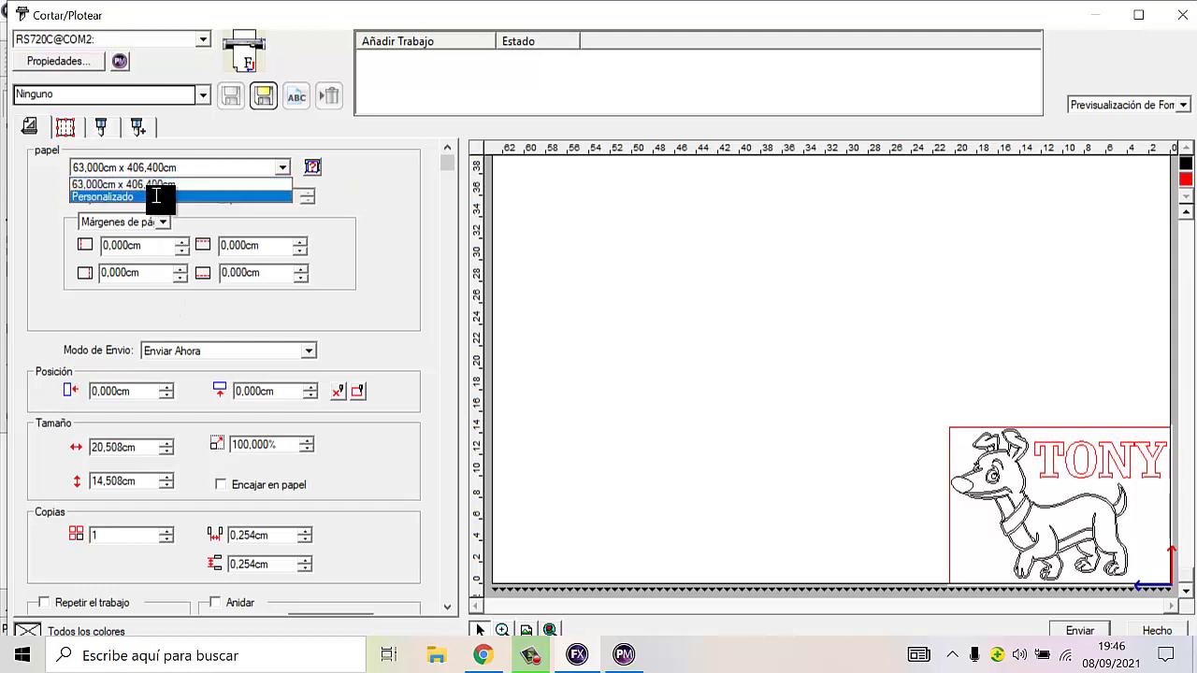
pyautogui.click(161, 193)
pyautogui.click(173, 169)
pyautogui.click(161, 183)
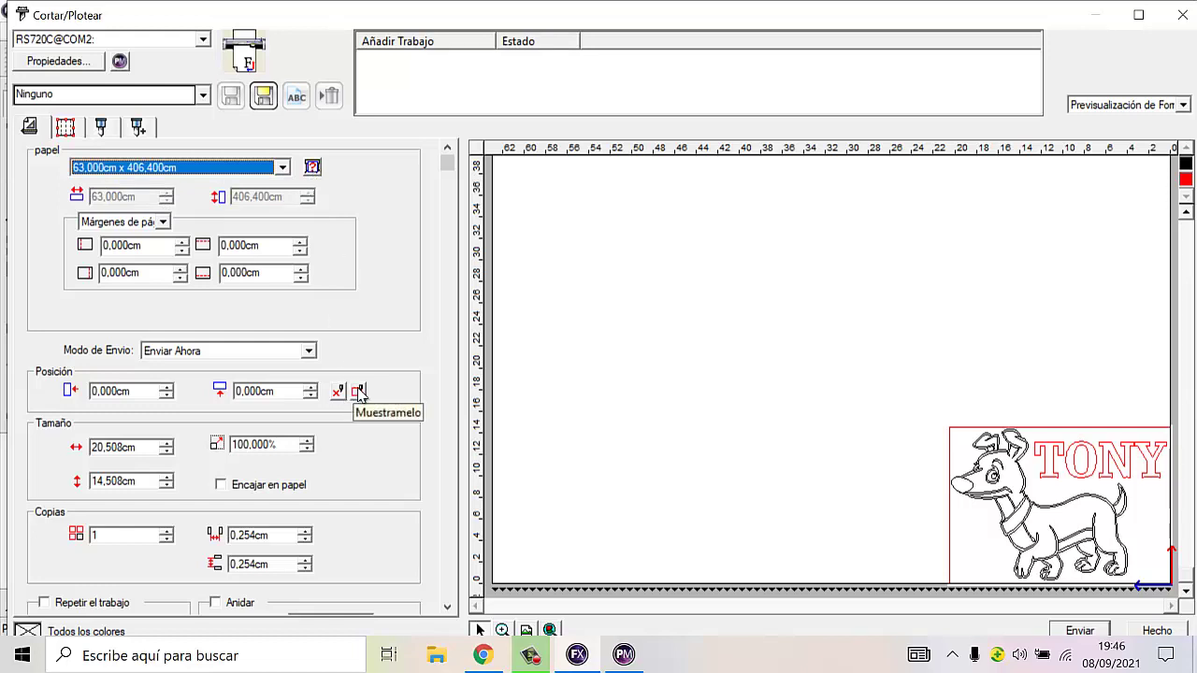
pyautogui.click(360, 392)
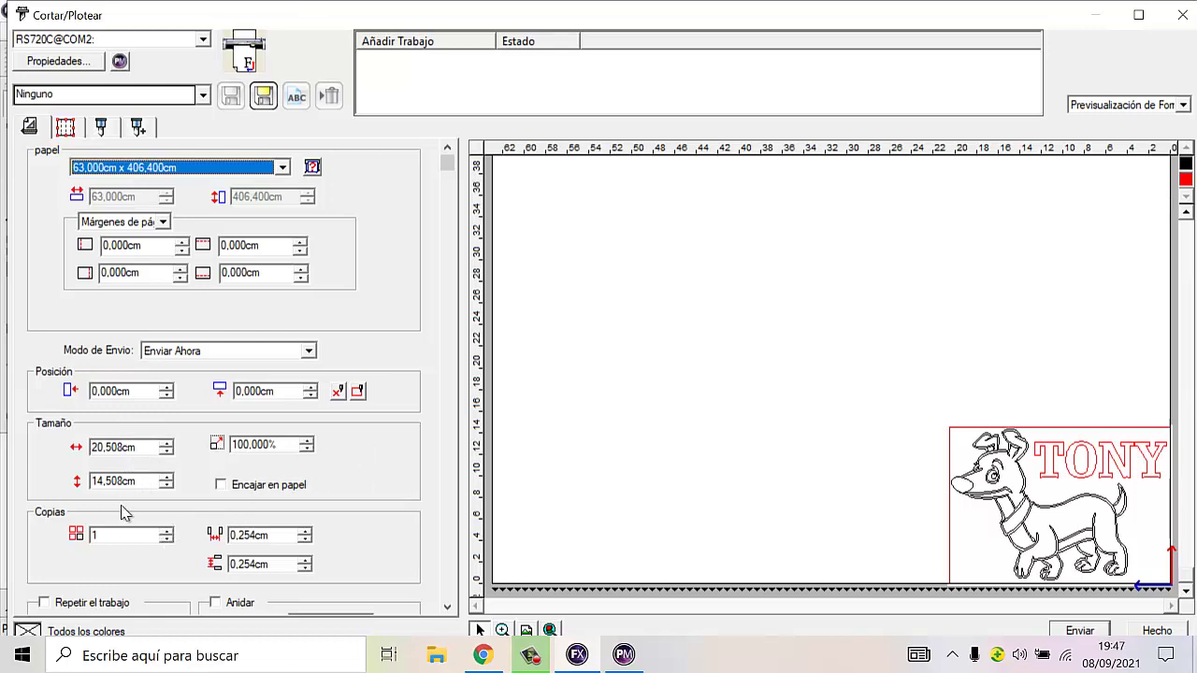
# - Raise copies to 9 and set both copy spacings to 0,000 cm
pyautogui.click(167, 532)
pyautogui.click(167, 532)
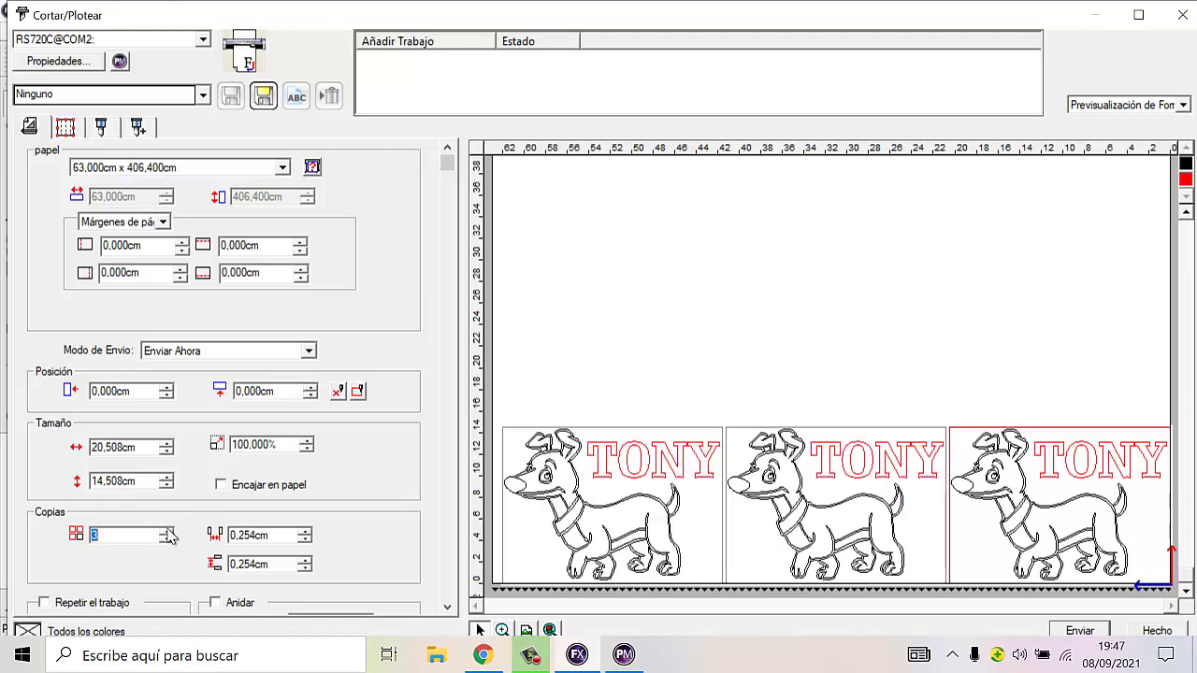
pyautogui.click(167, 532)
pyautogui.click(168, 532)
pyautogui.click(167, 532)
pyautogui.click(167, 532)
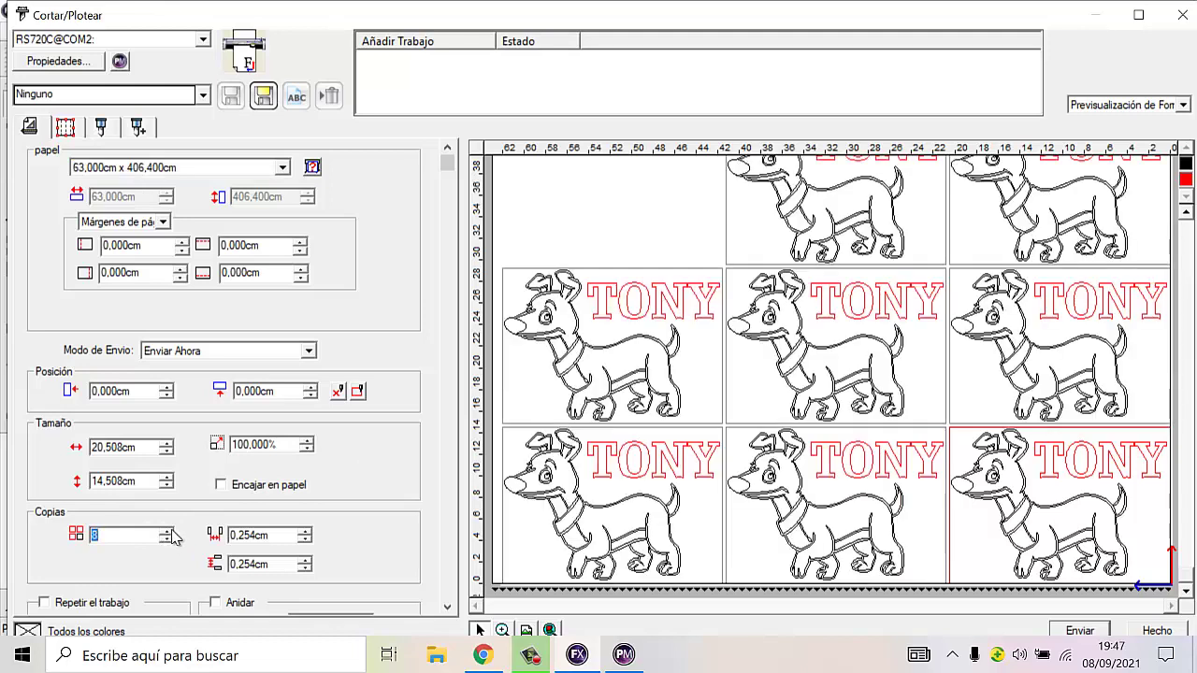
pyautogui.click(168, 532)
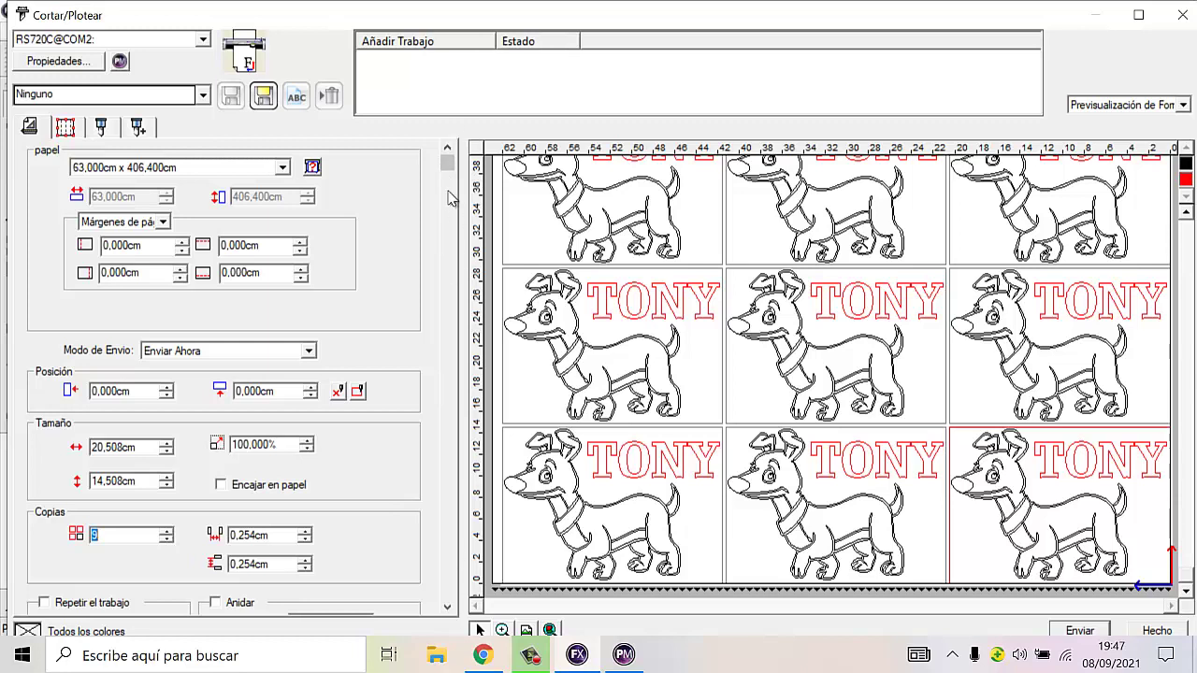
pyautogui.moveTo(447, 164); pyautogui.dragTo(447, 544)
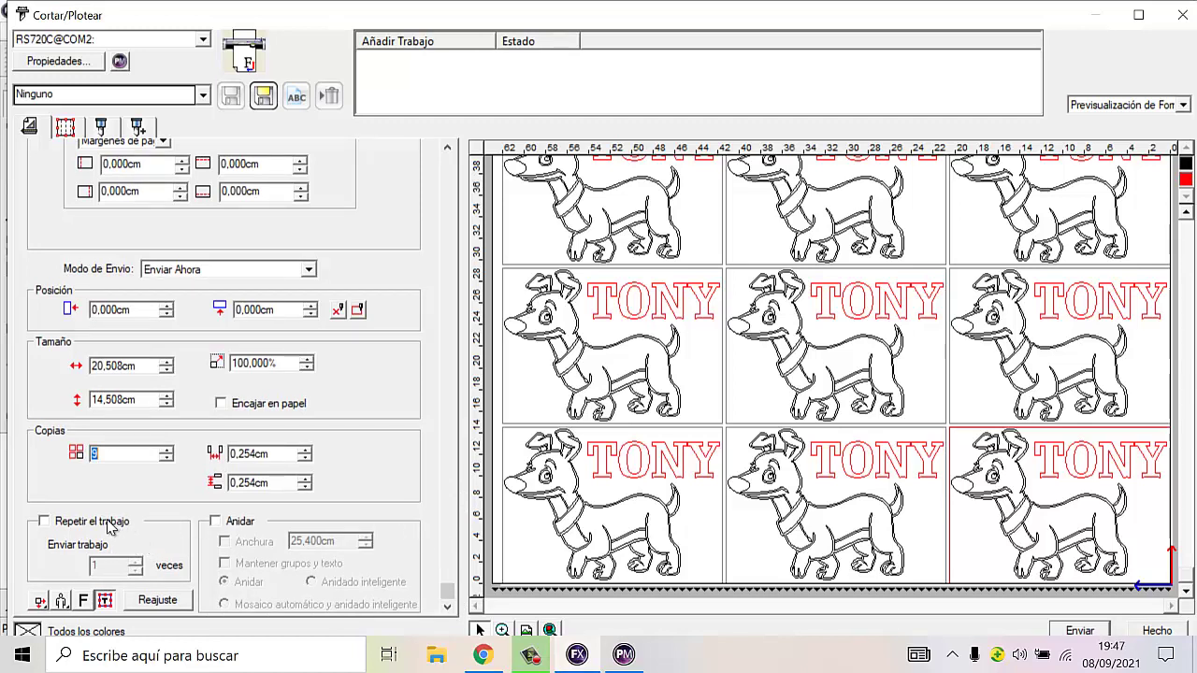
pyautogui.click(305, 459)
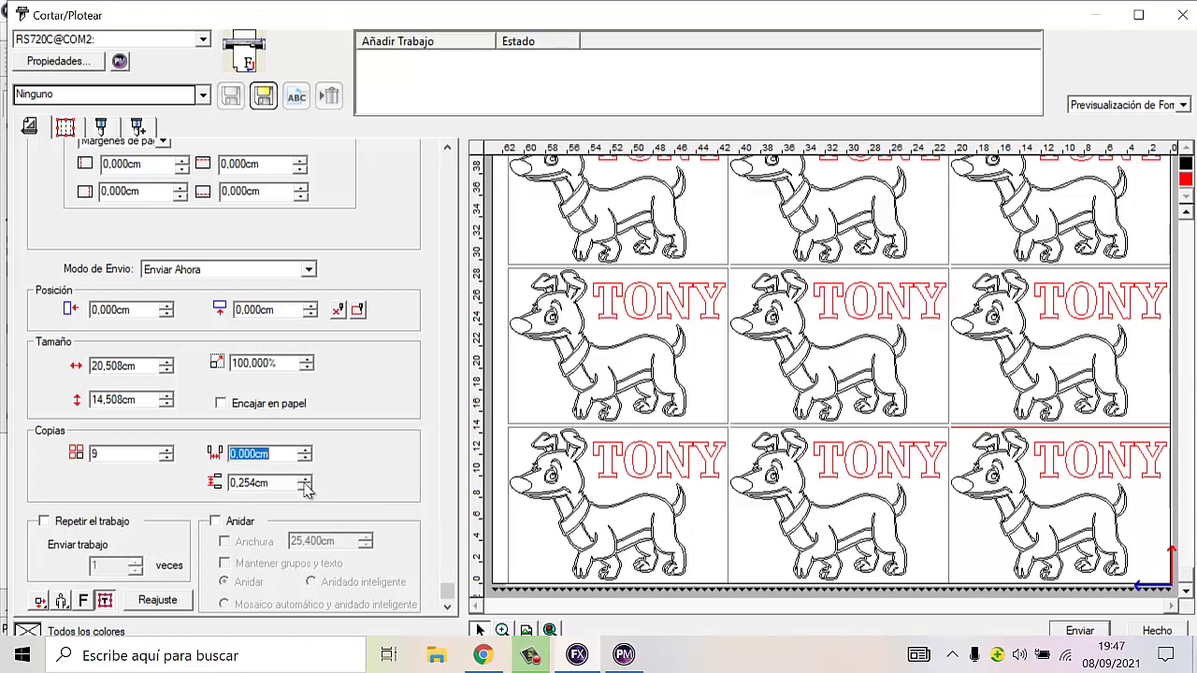
pyautogui.click(304, 486)
pyautogui.click(304, 487)
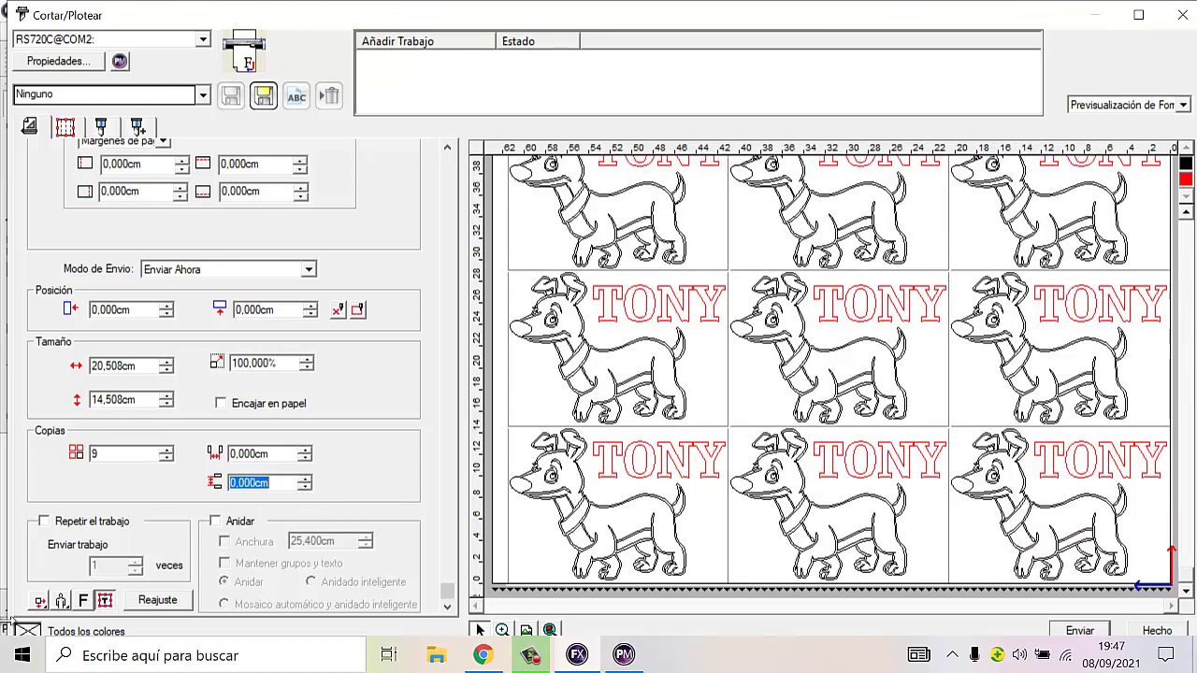
pyautogui.click(61, 600)
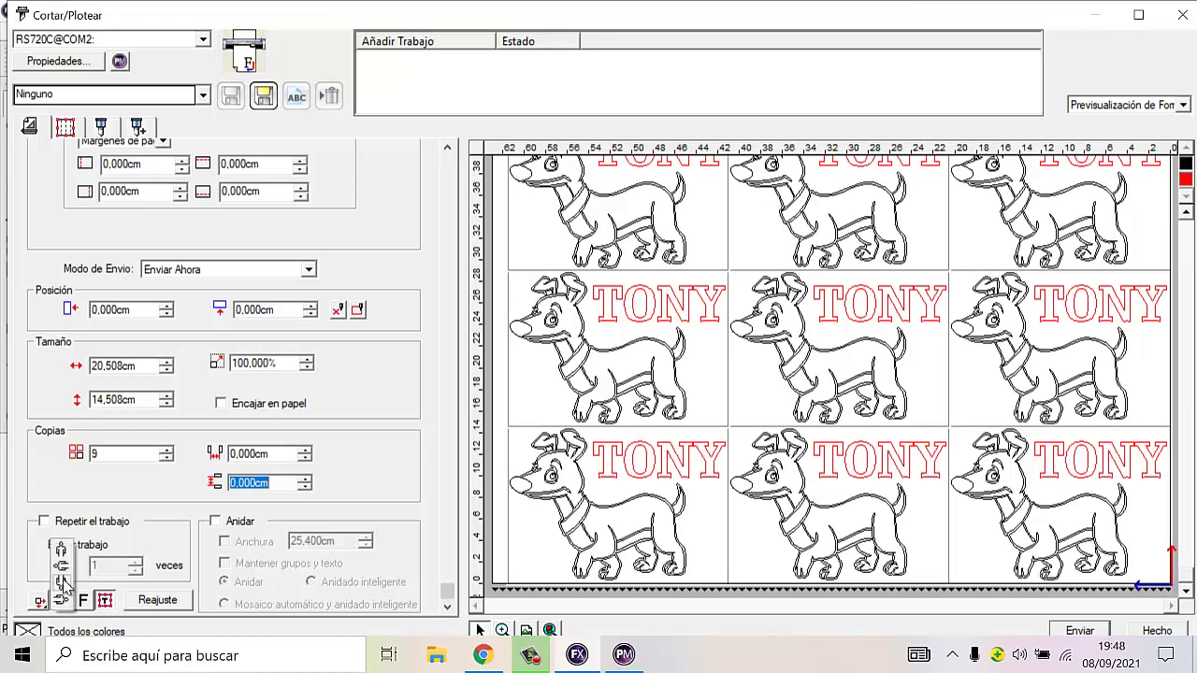
pyautogui.click(62, 581)
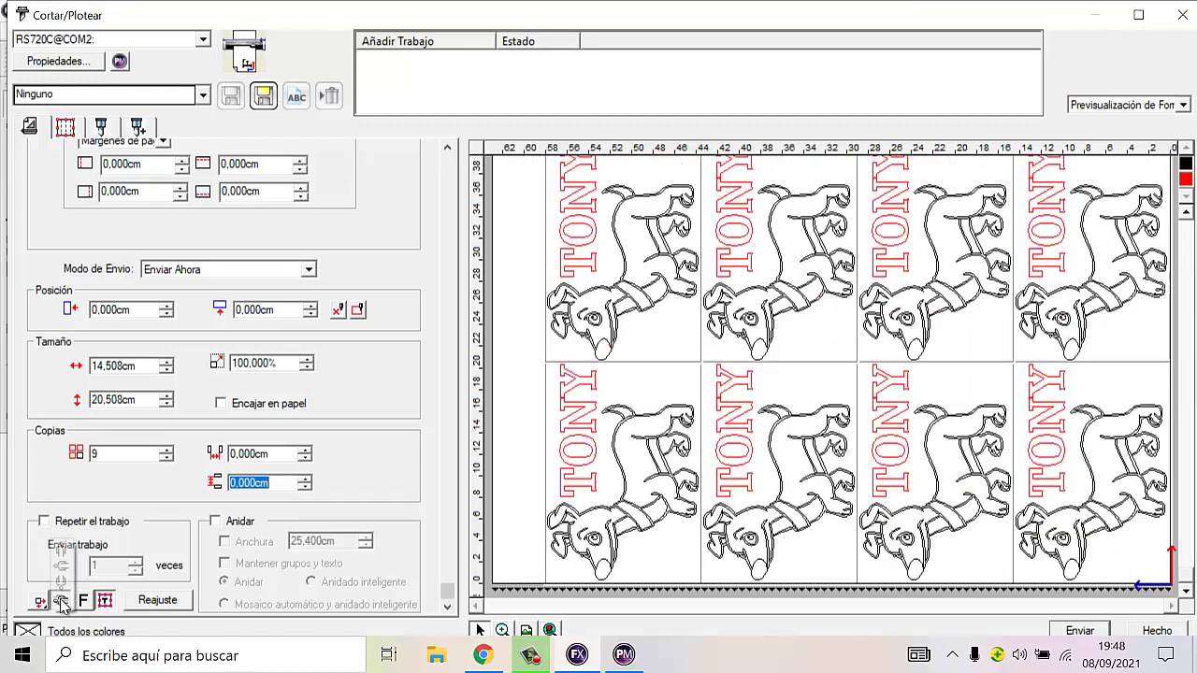
pyautogui.click(60, 581)
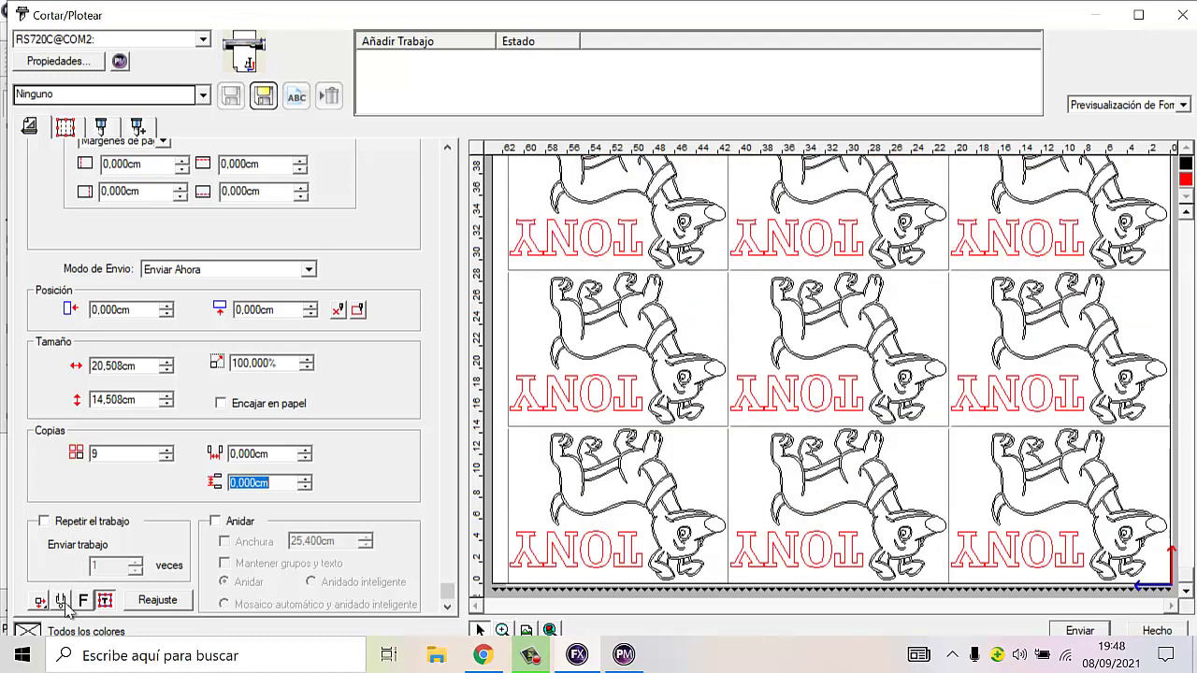
pyautogui.click(64, 603)
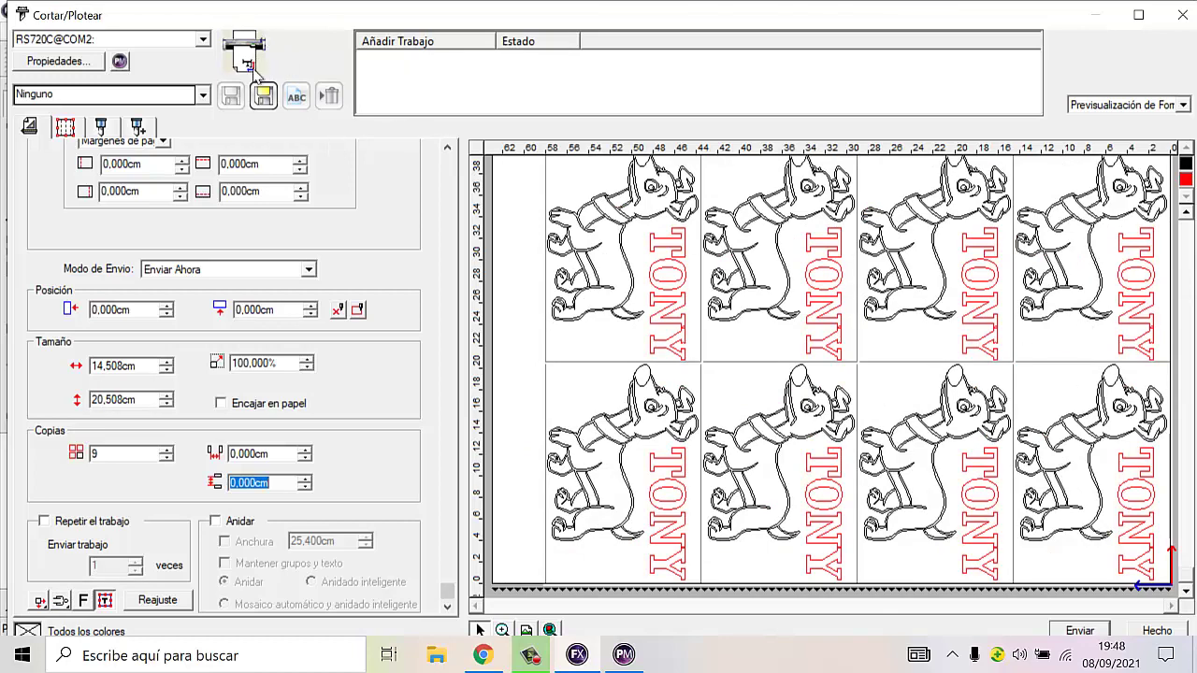
pyautogui.click(84, 601)
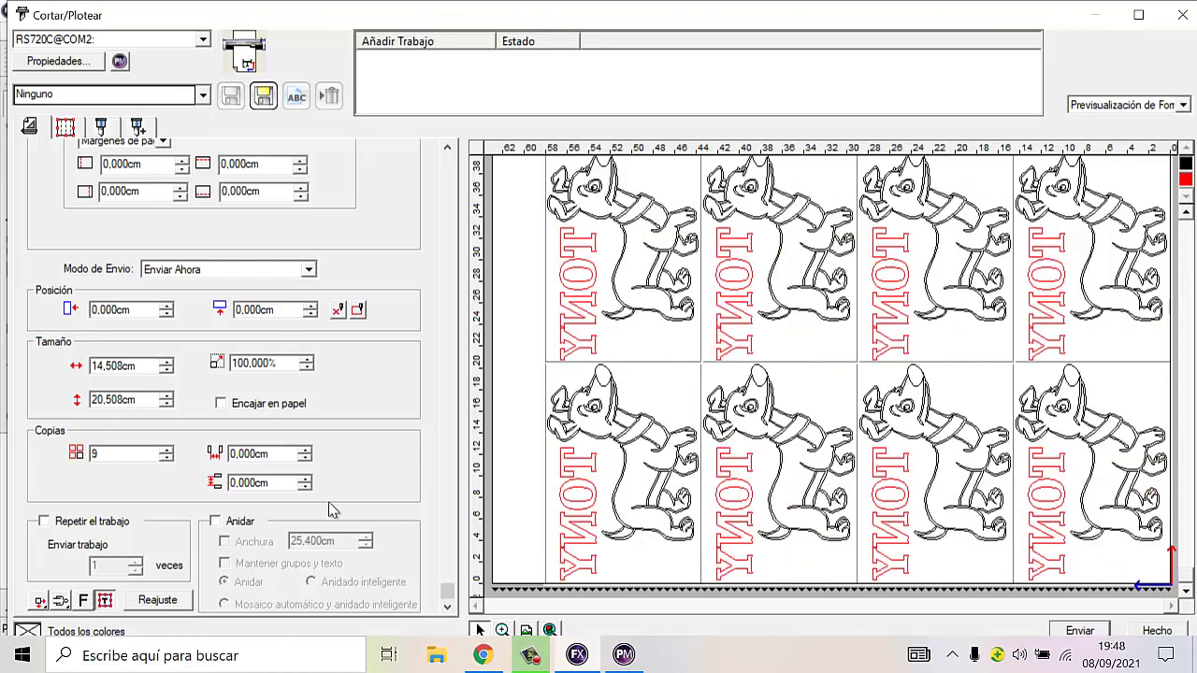
pyautogui.click(84, 601)
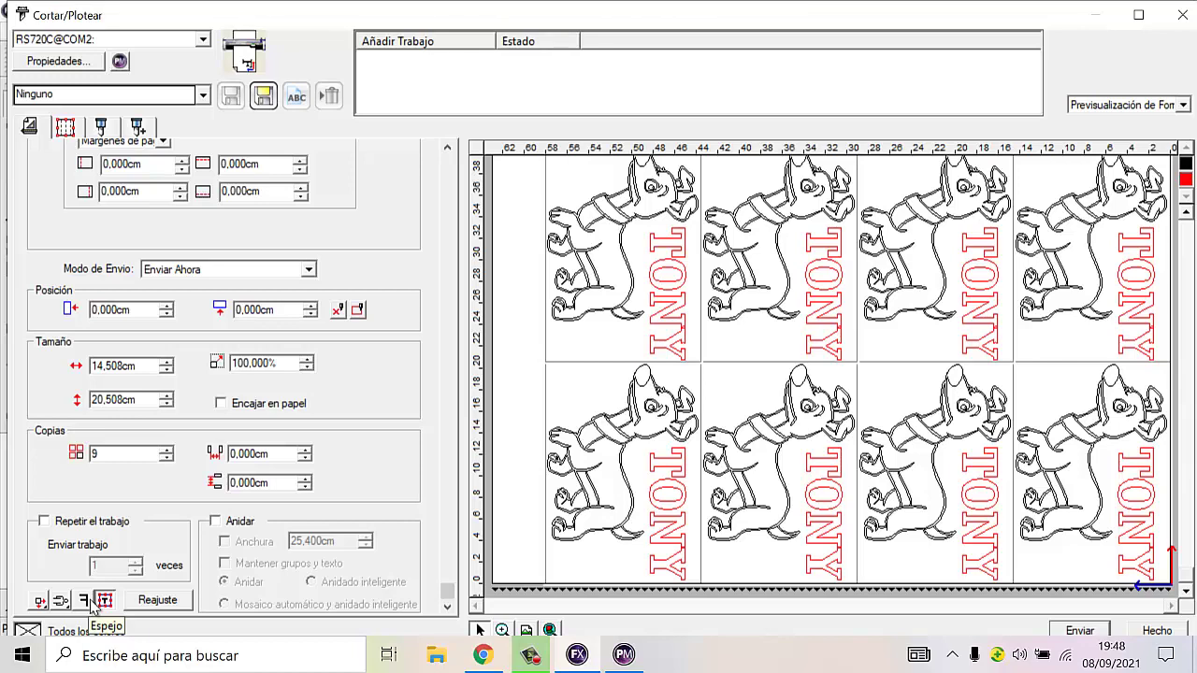
pyautogui.click(90, 605)
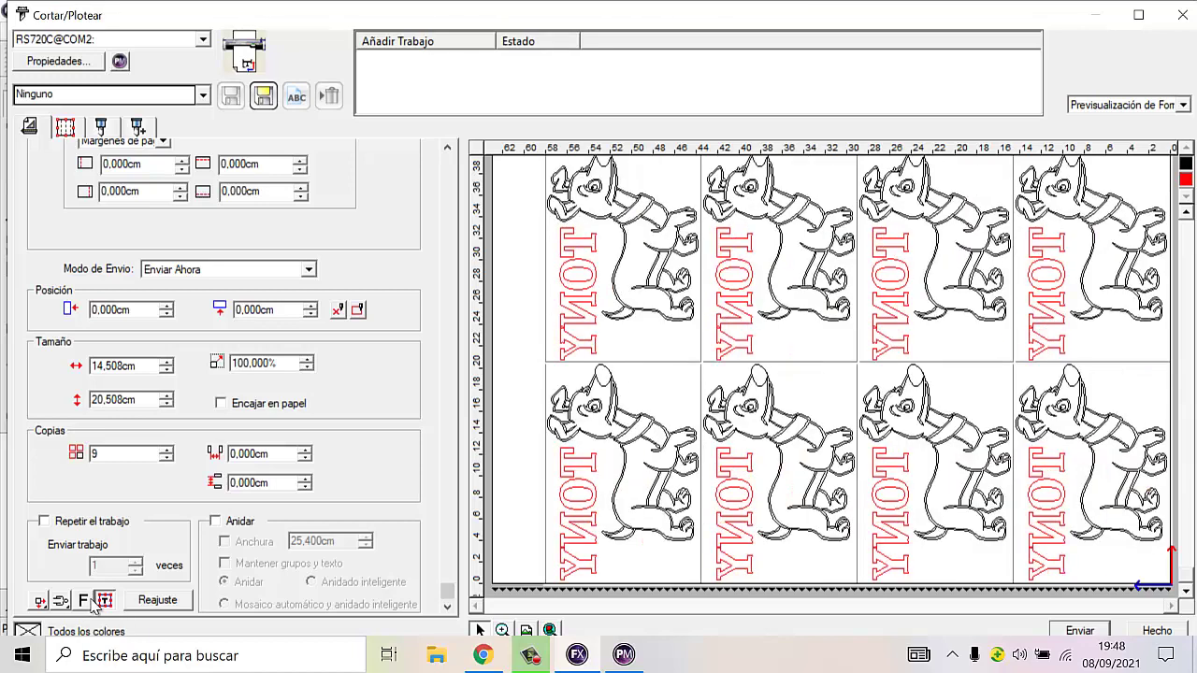
pyautogui.click(91, 605)
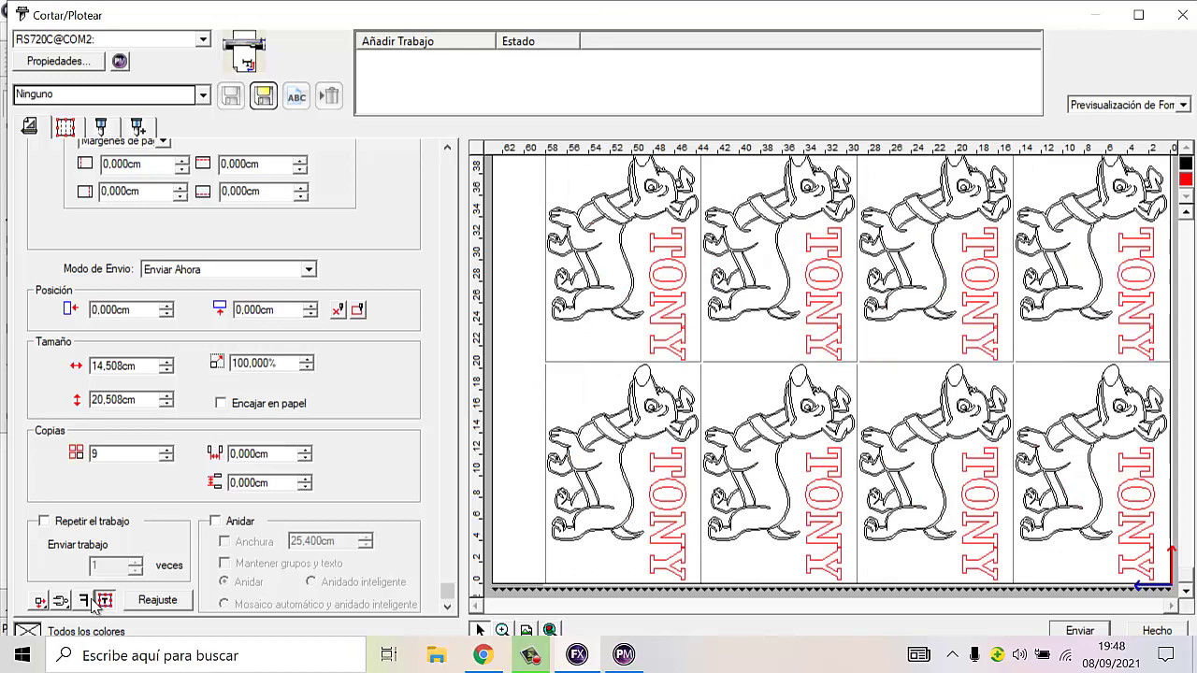
pyautogui.click(91, 605)
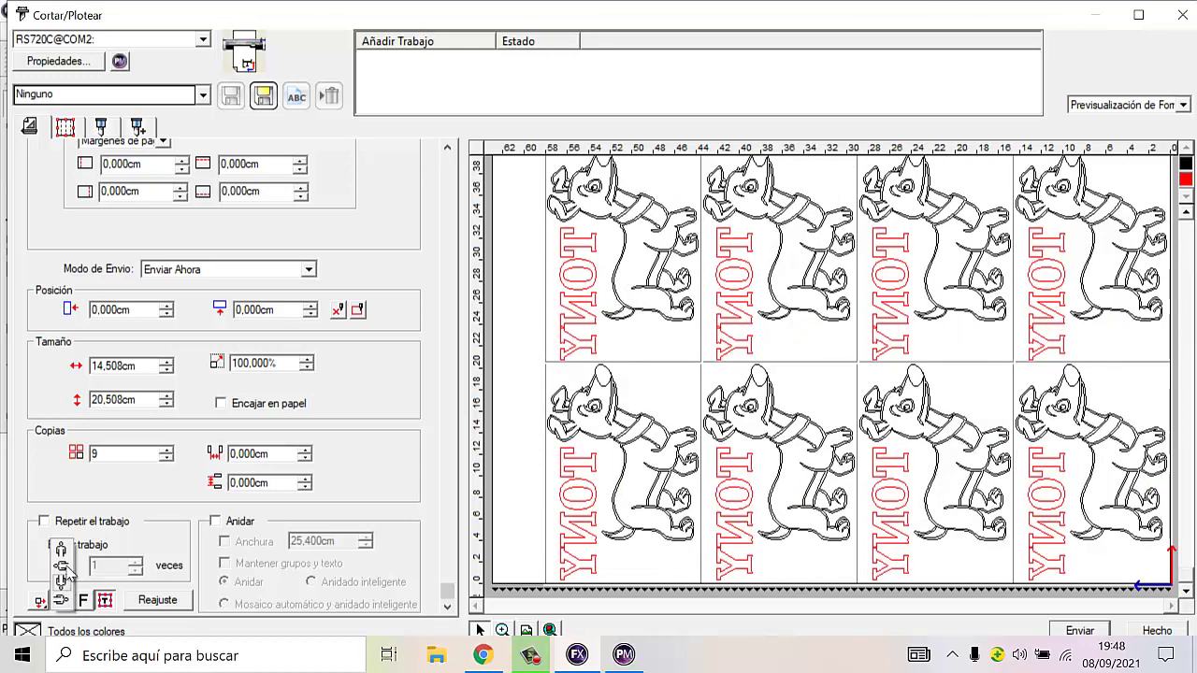
pyautogui.click(61, 600)
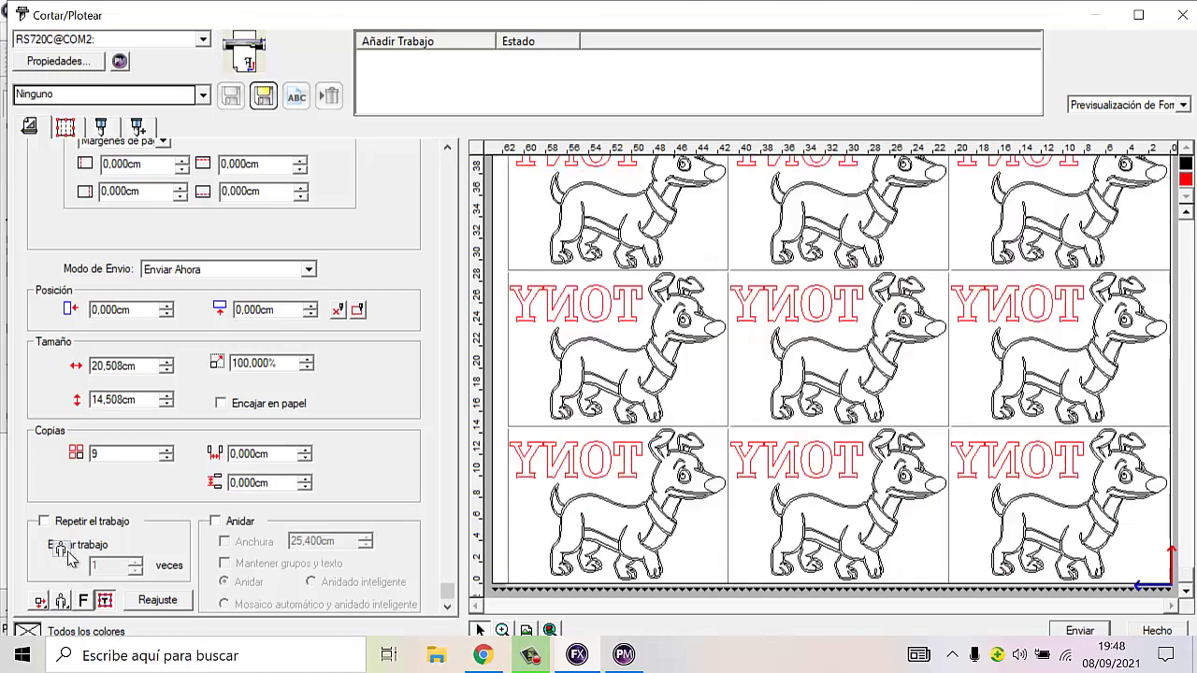
pyautogui.click(84, 602)
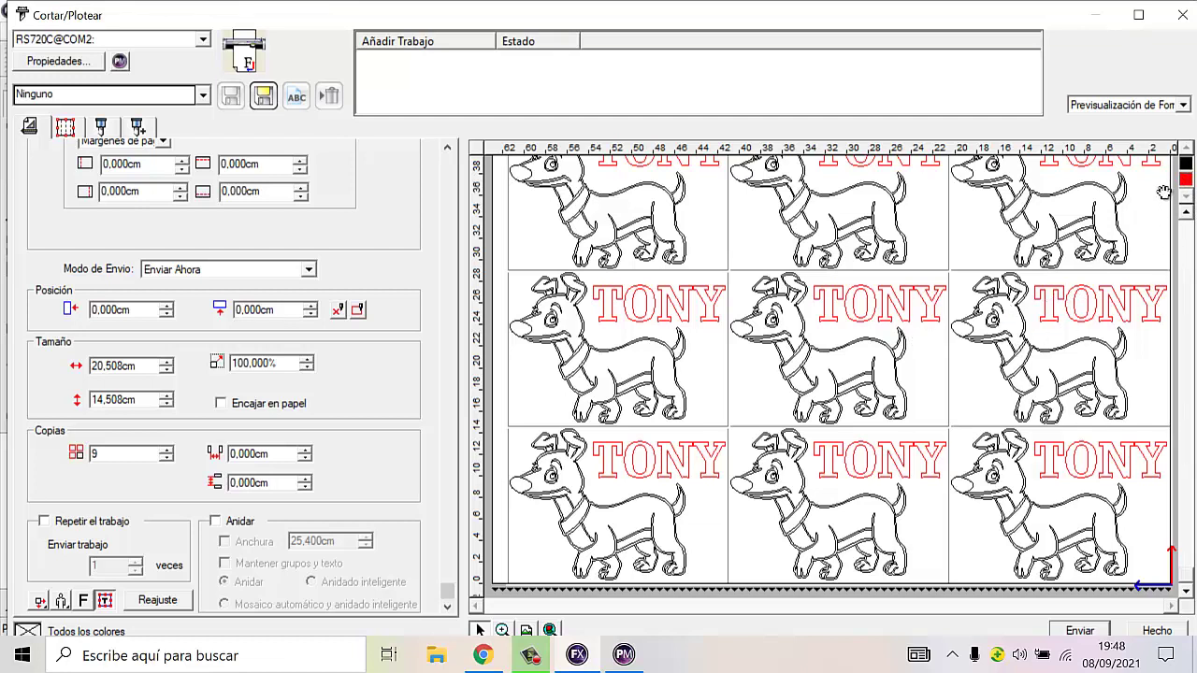
pyautogui.moveTo(1185, 179)
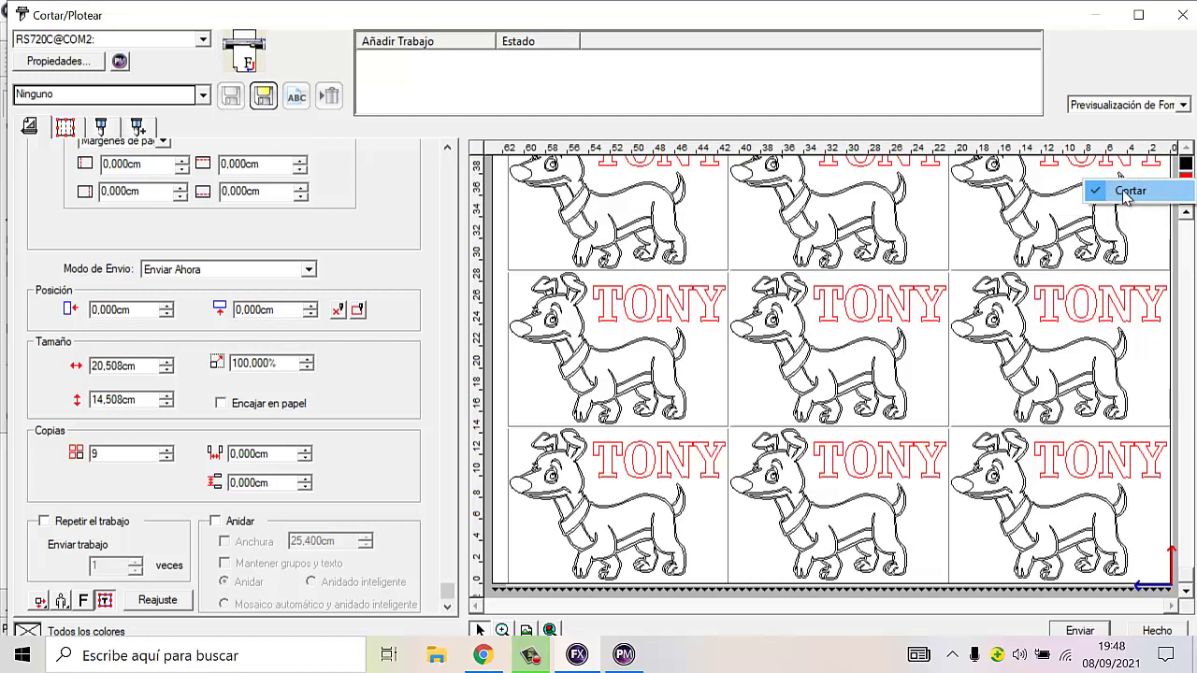
# - Cut only the black dog outlines, leaving red TONY uncut, and send the job
pyautogui.click(1095, 191)
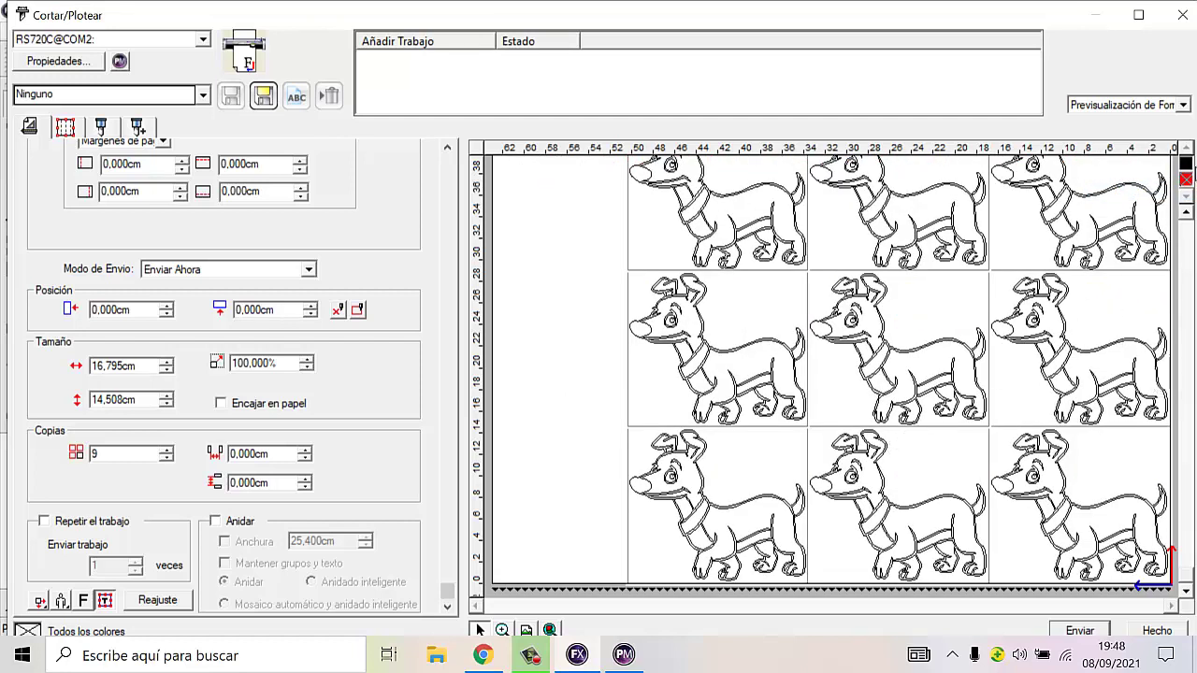
pyautogui.click(1186, 179)
pyautogui.click(1120, 192)
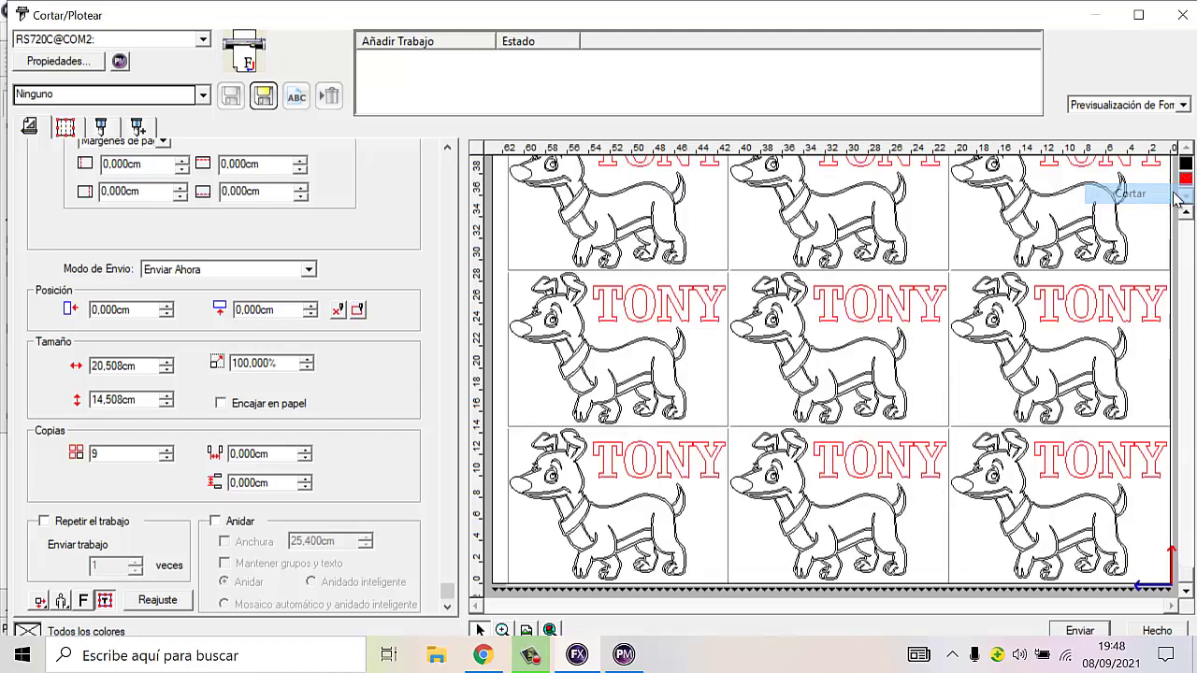
pyautogui.click(1185, 164)
pyautogui.click(1121, 170)
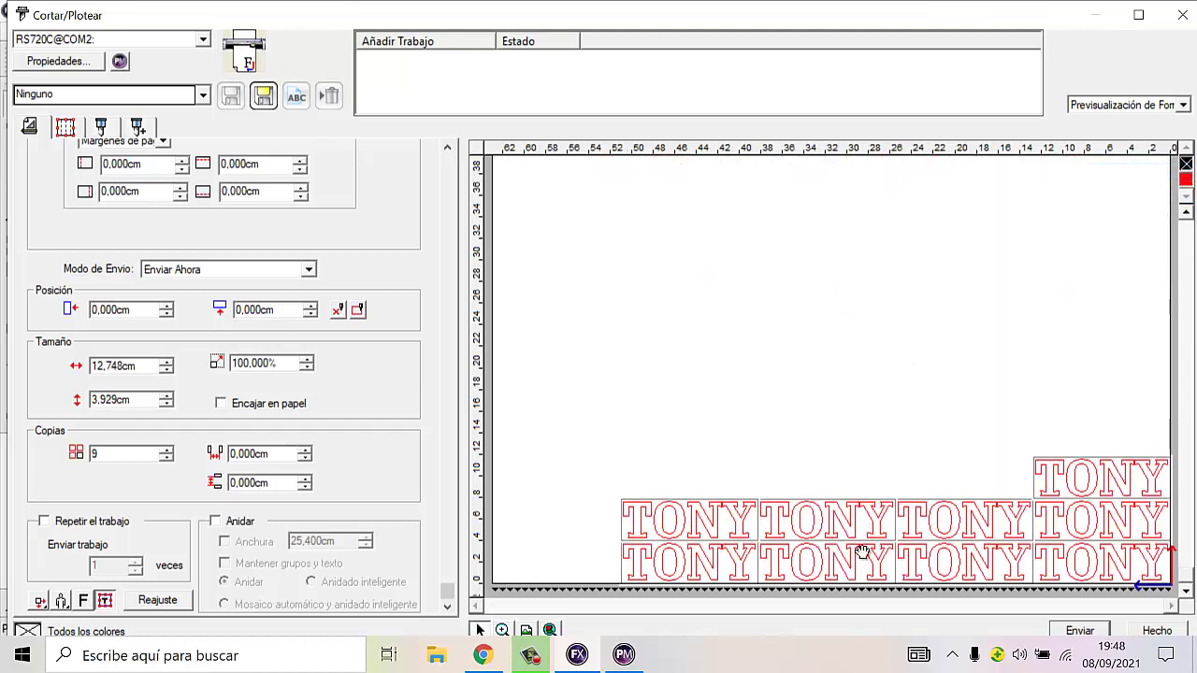
pyautogui.click(1185, 164)
pyautogui.click(1127, 170)
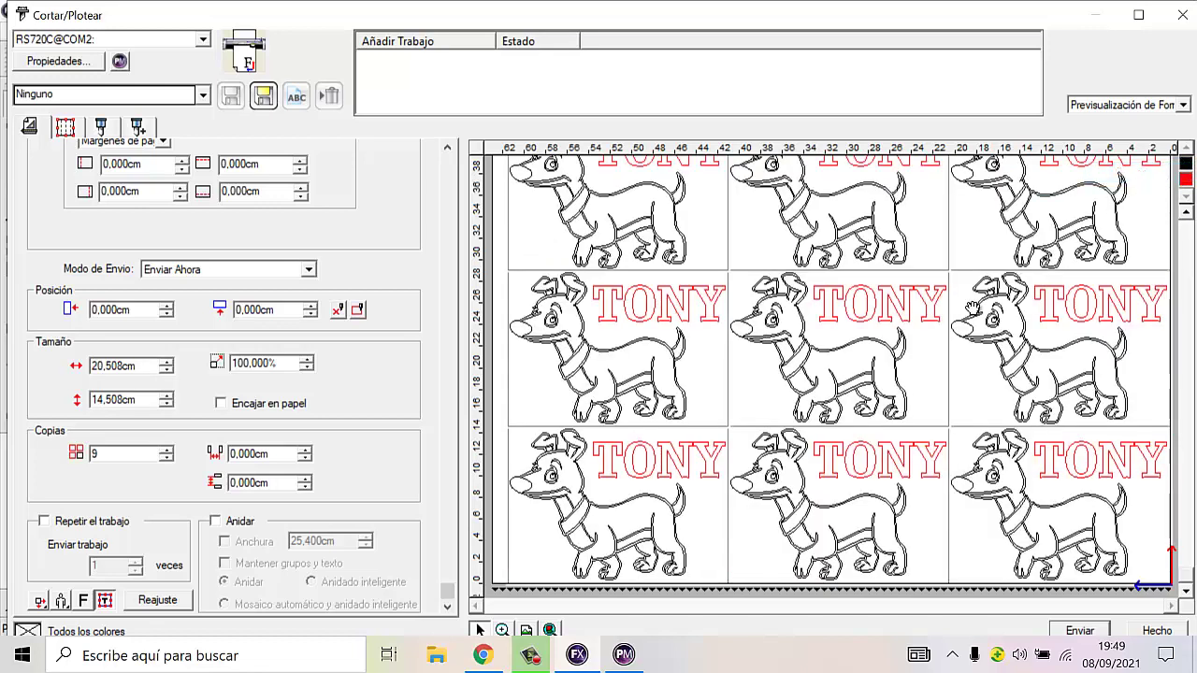
pyautogui.click(1185, 179)
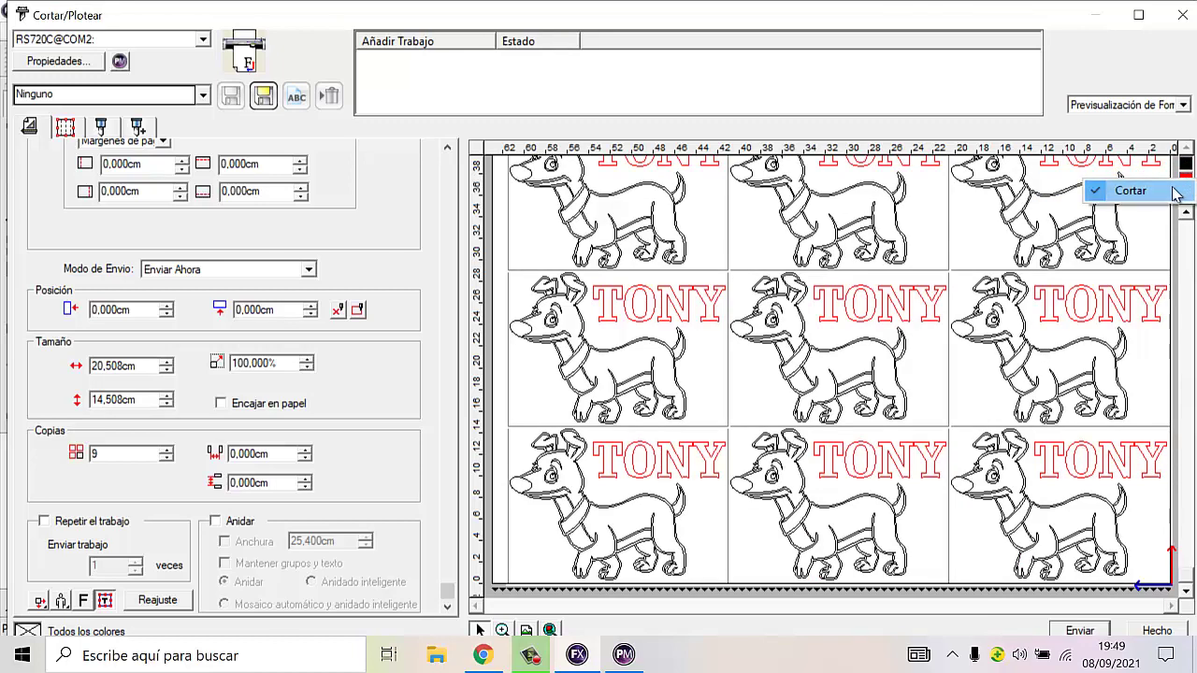
pyautogui.click(1118, 188)
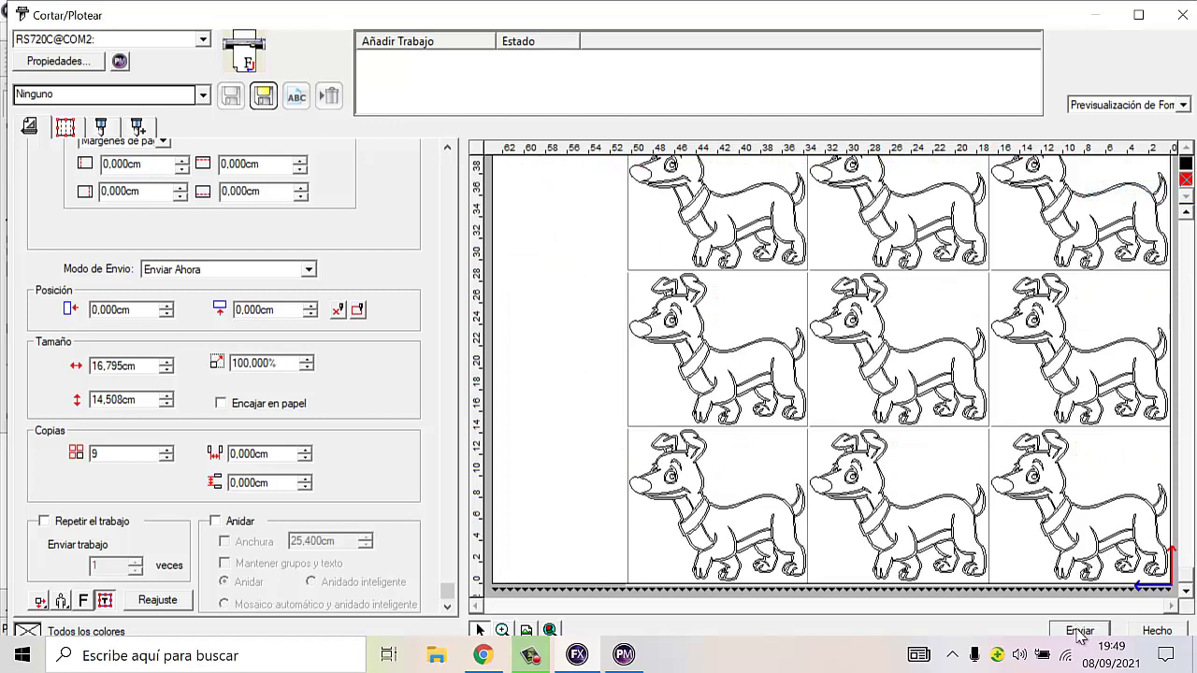
pyautogui.click(1079, 632)
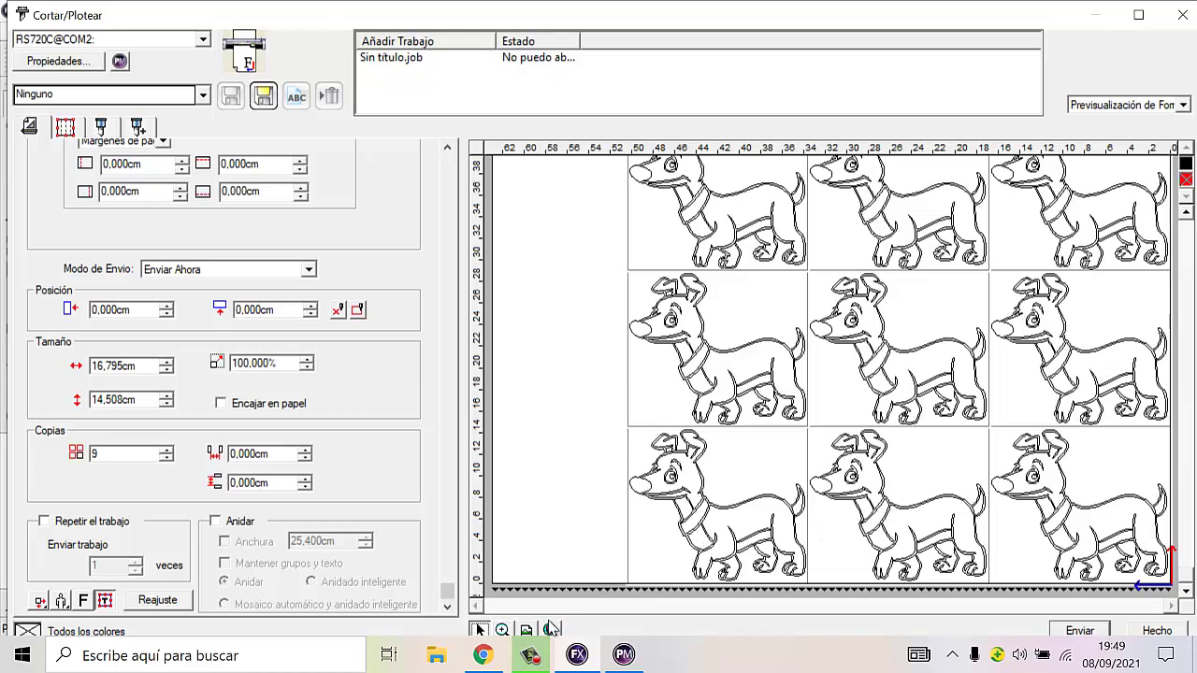
# - Close the cut dialog, delete the design, and minimize FlexiSIGN and Production Manager
pyautogui.click(1153, 632)
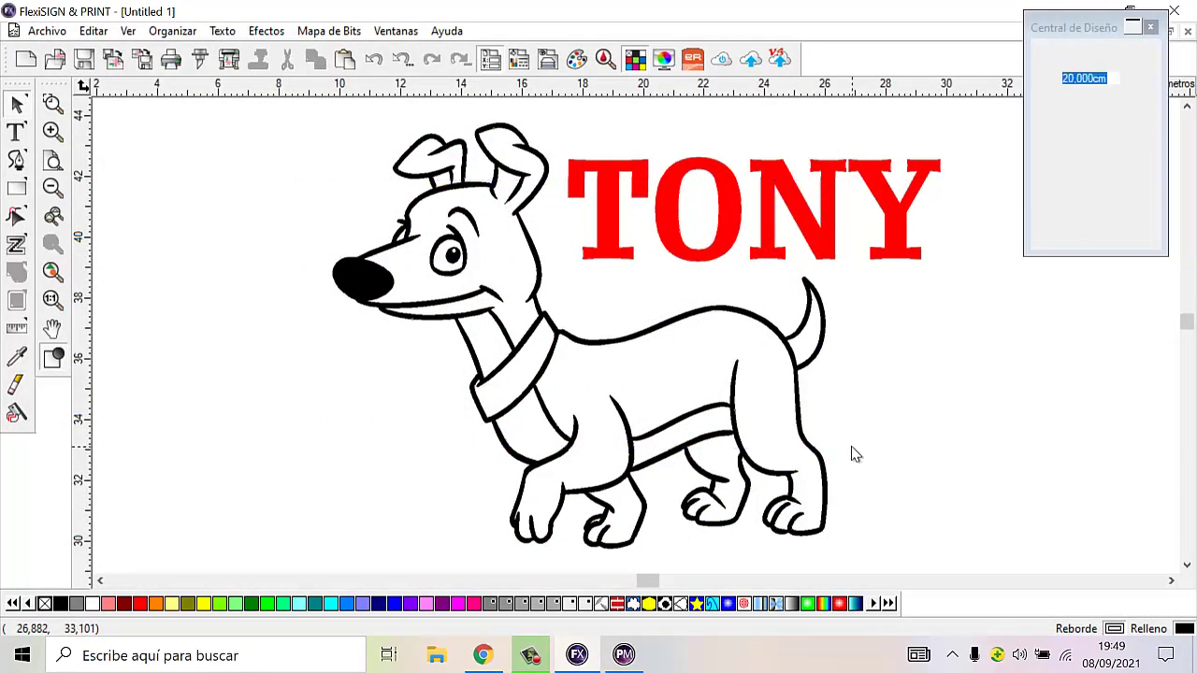
pyautogui.press('Delete')
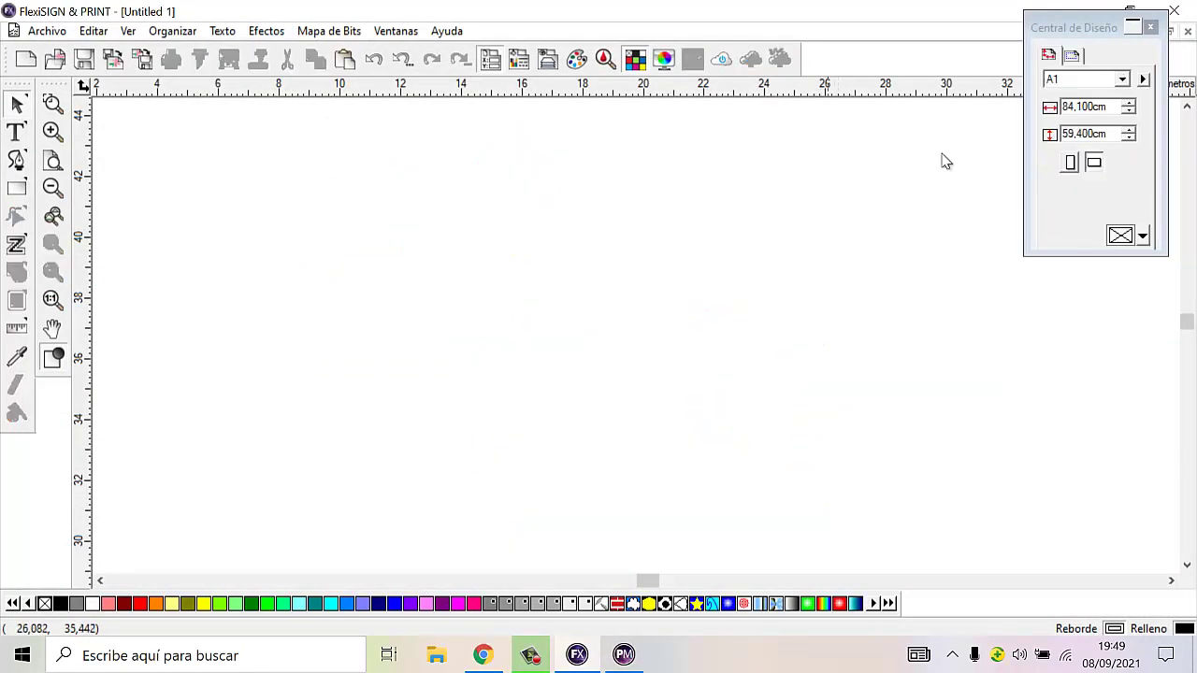
pyautogui.click(1132, 9)
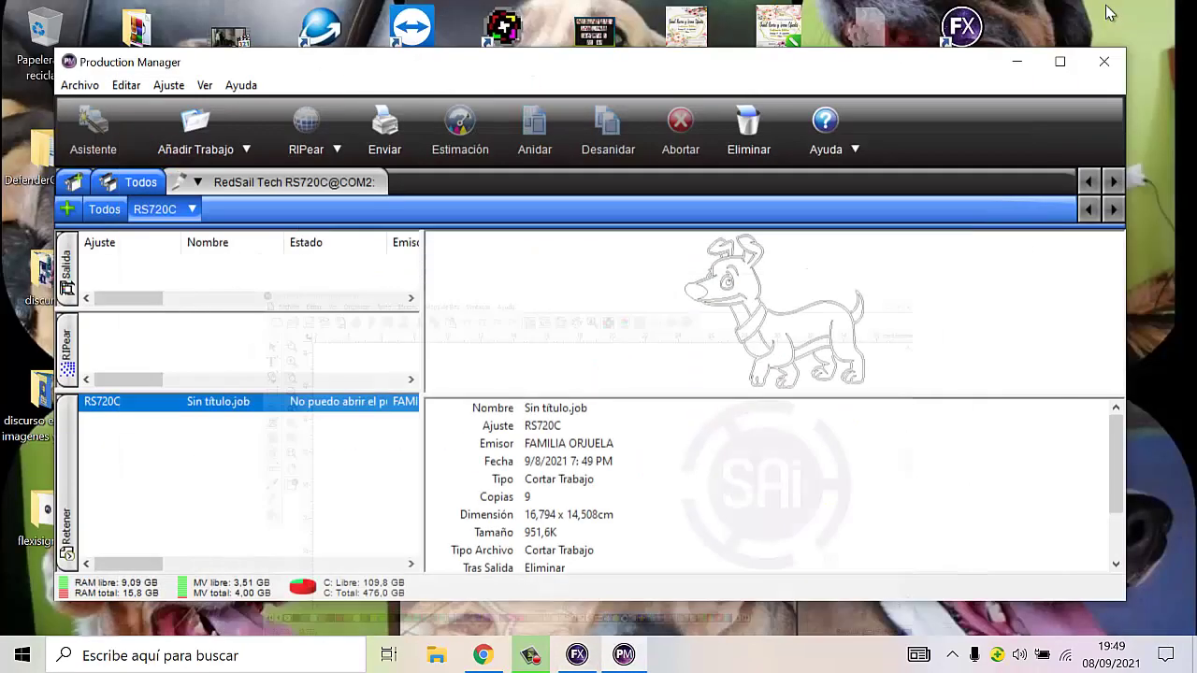
pyautogui.click(1018, 62)
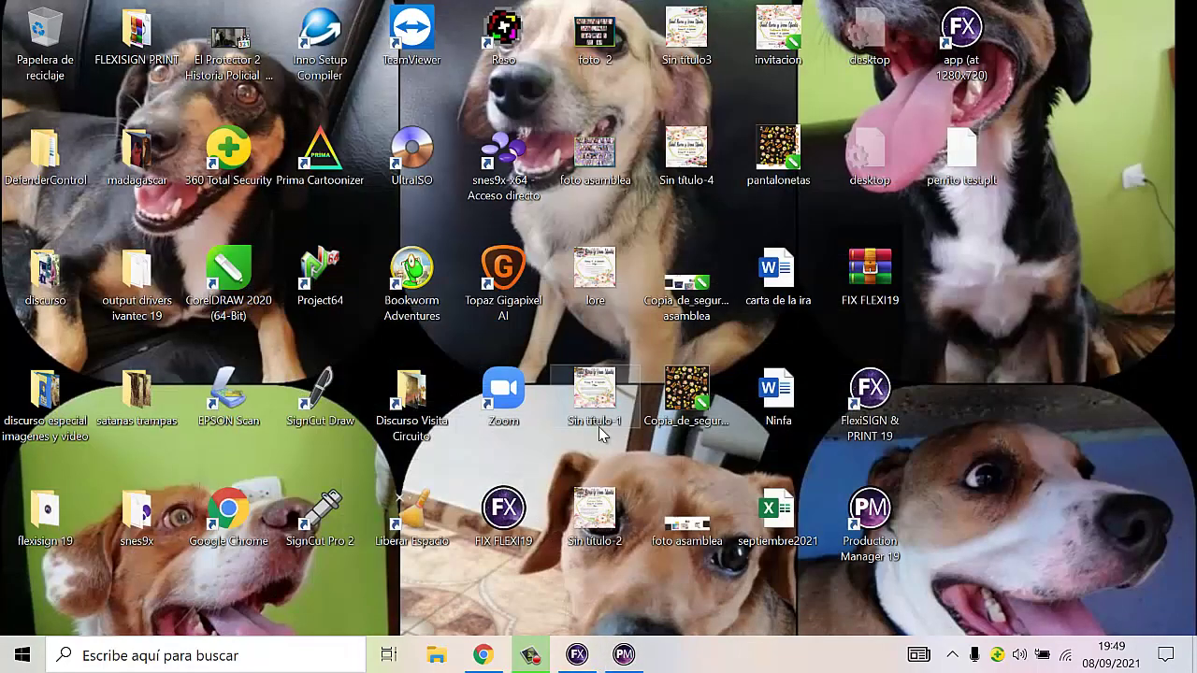
# - Launch CorelDRAW 2020, create a new blank A4 document and start importing from Descargas
pyautogui.doubleClick(249, 277)
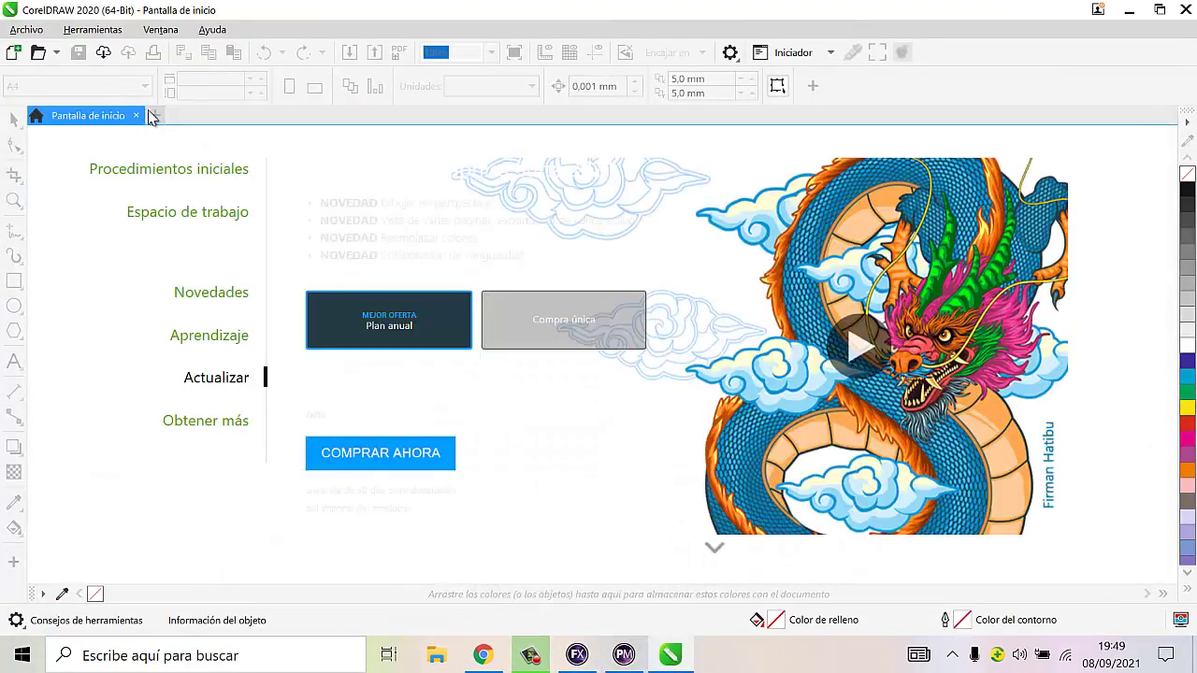
pyautogui.hotkey('ctrl', 'n')
pyautogui.click(634, 493)
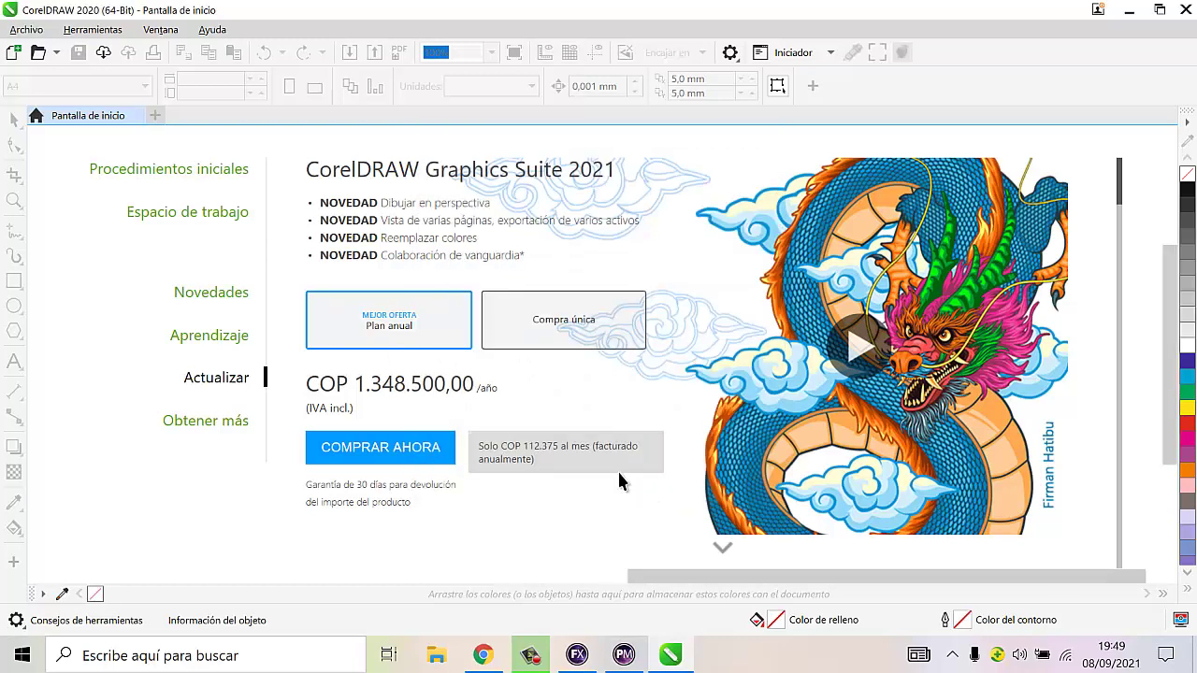
pyautogui.rightClick(499, 336)
pyautogui.click(557, 442)
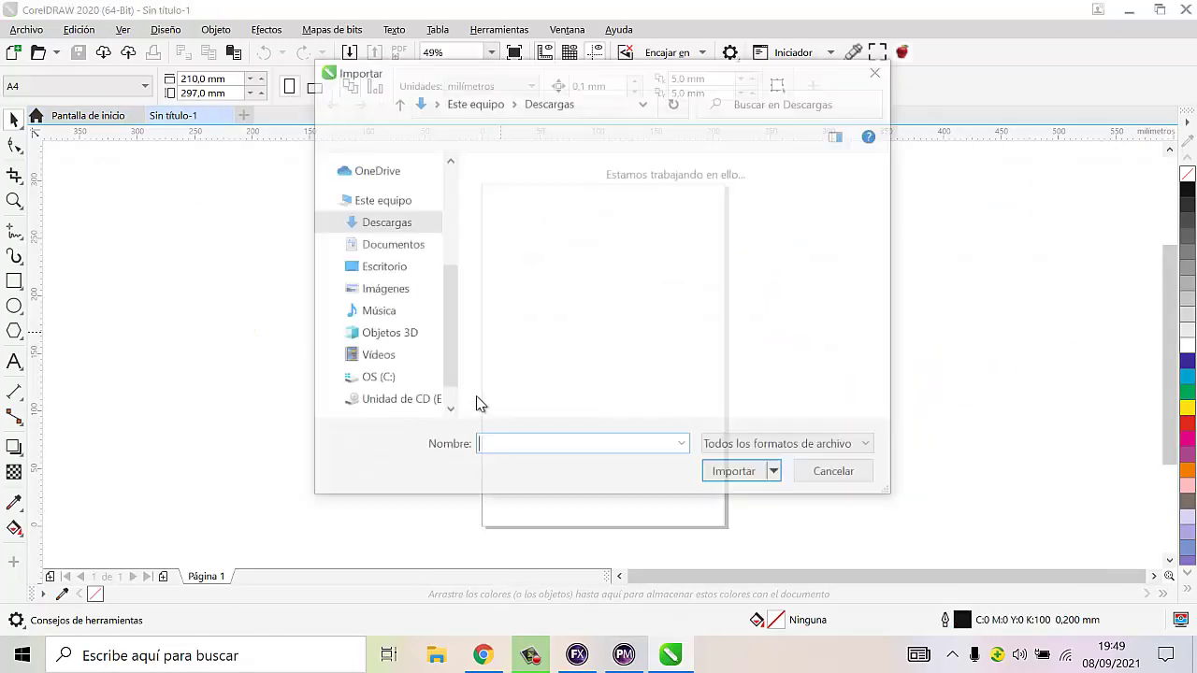
# - Import the cartoon dog JPG and place it on the page
pyautogui.click(529, 210)
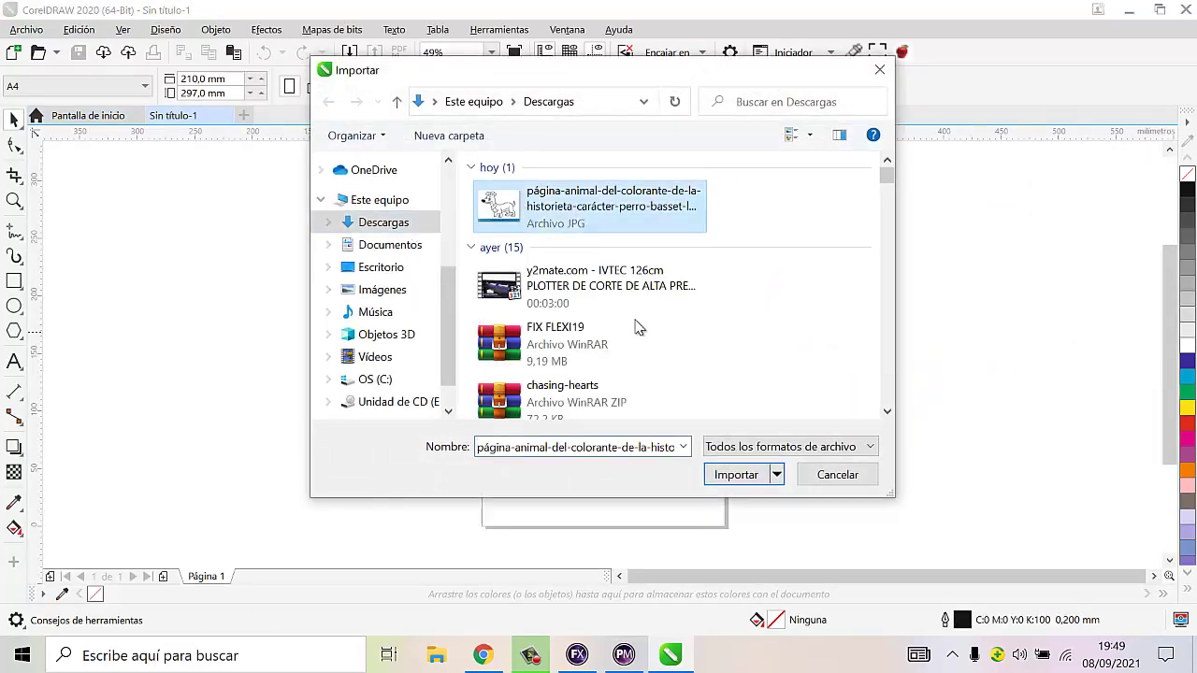
pyautogui.click(739, 475)
pyautogui.click(505, 246)
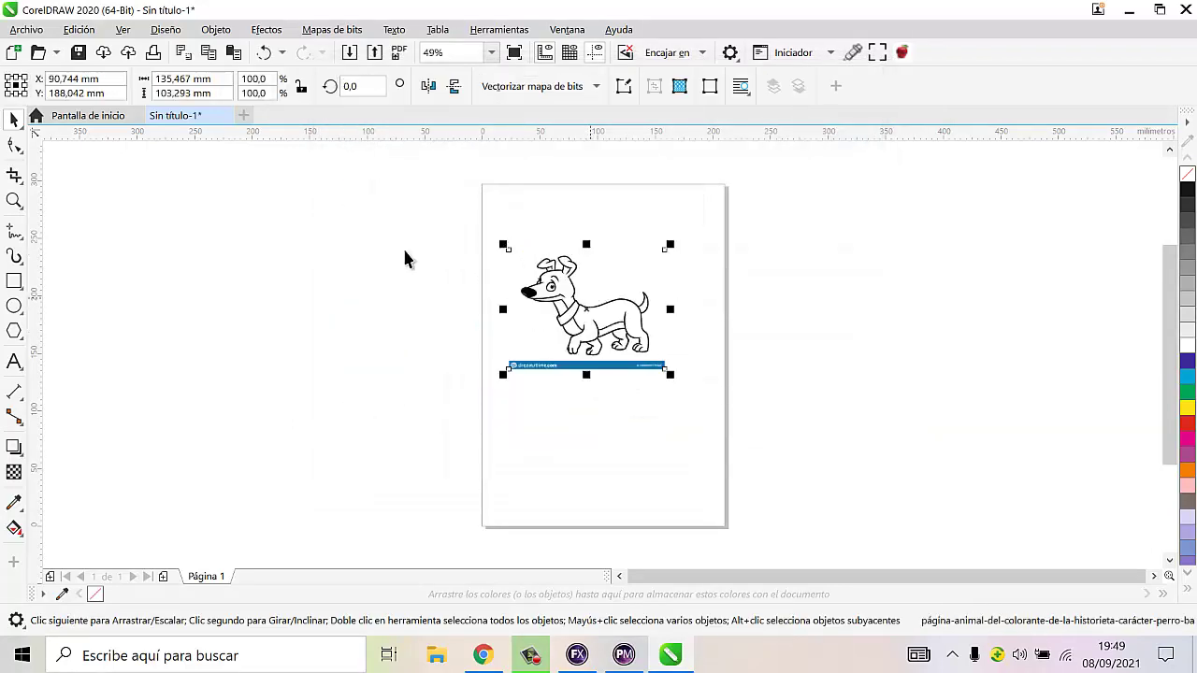
# - Crop the watermark banner off the image bottom, leaving it 135,941 × 94,434 mm
pyautogui.click(15, 147)
pyautogui.moveTo(486, 355); pyautogui.dragTo(700, 420)
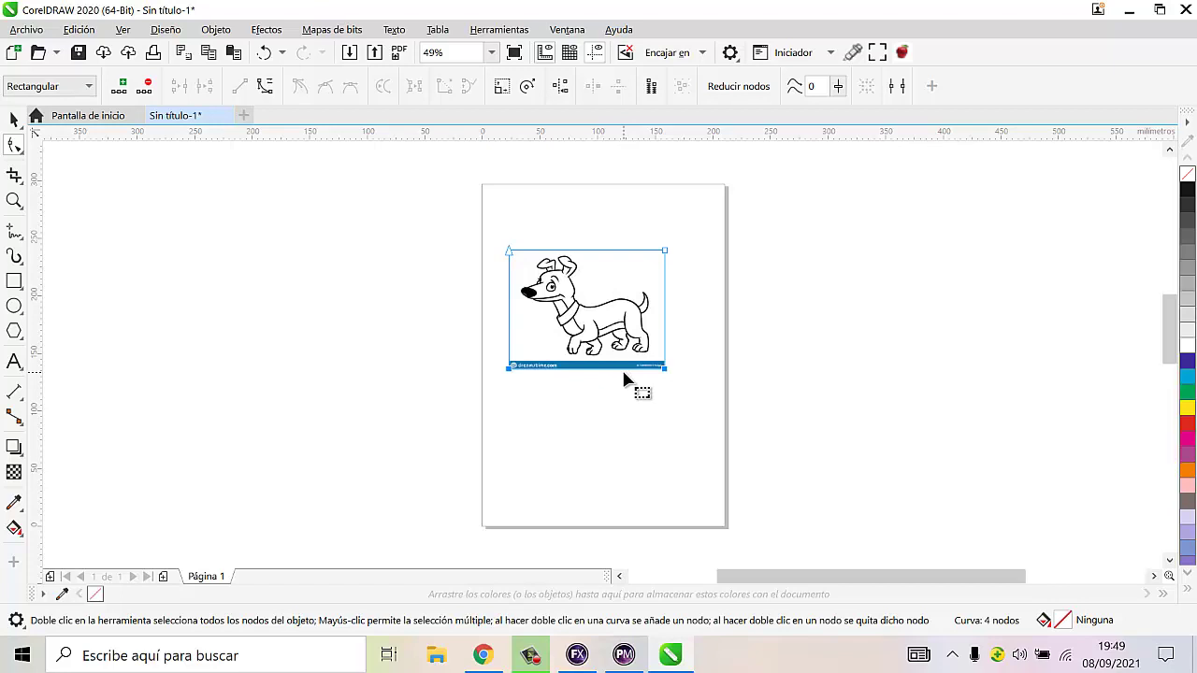
pyautogui.hotkey('shift', 'F2')
pyautogui.moveTo(652, 561); pyautogui.dragTo(645, 524)
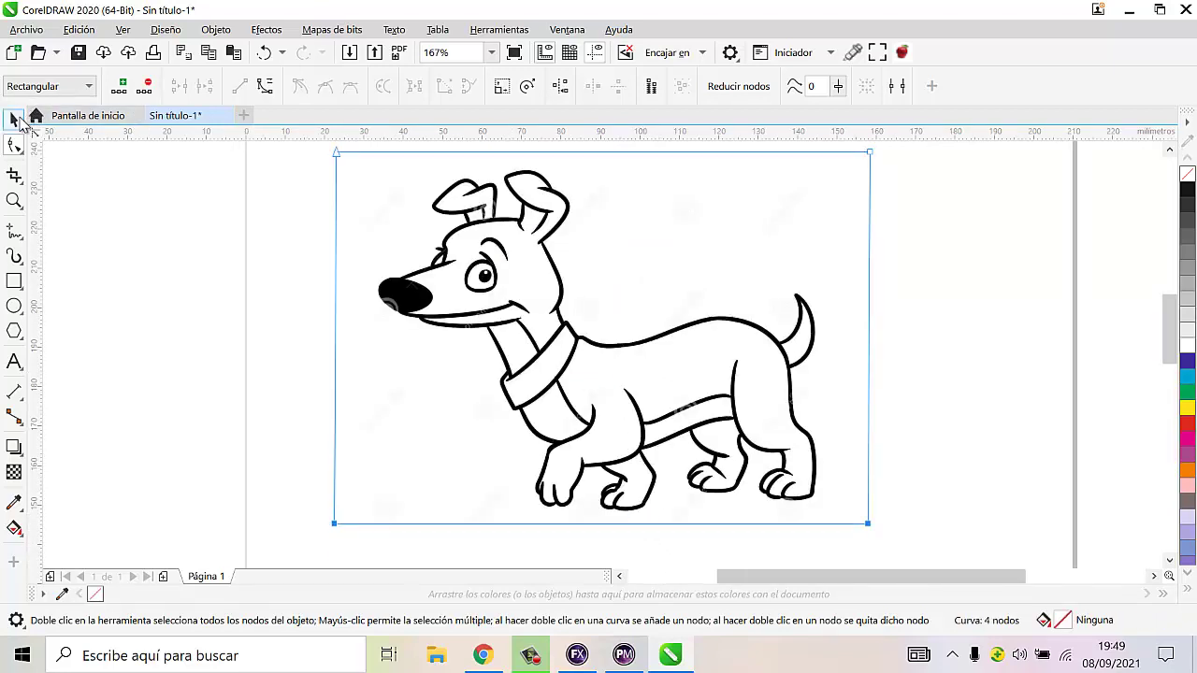
pyautogui.click(15, 119)
# - Run a high-quality outline trace of the dog in Black and White with detail 73
pyautogui.rightClick(608, 273)
pyautogui.moveTo(700, 209)
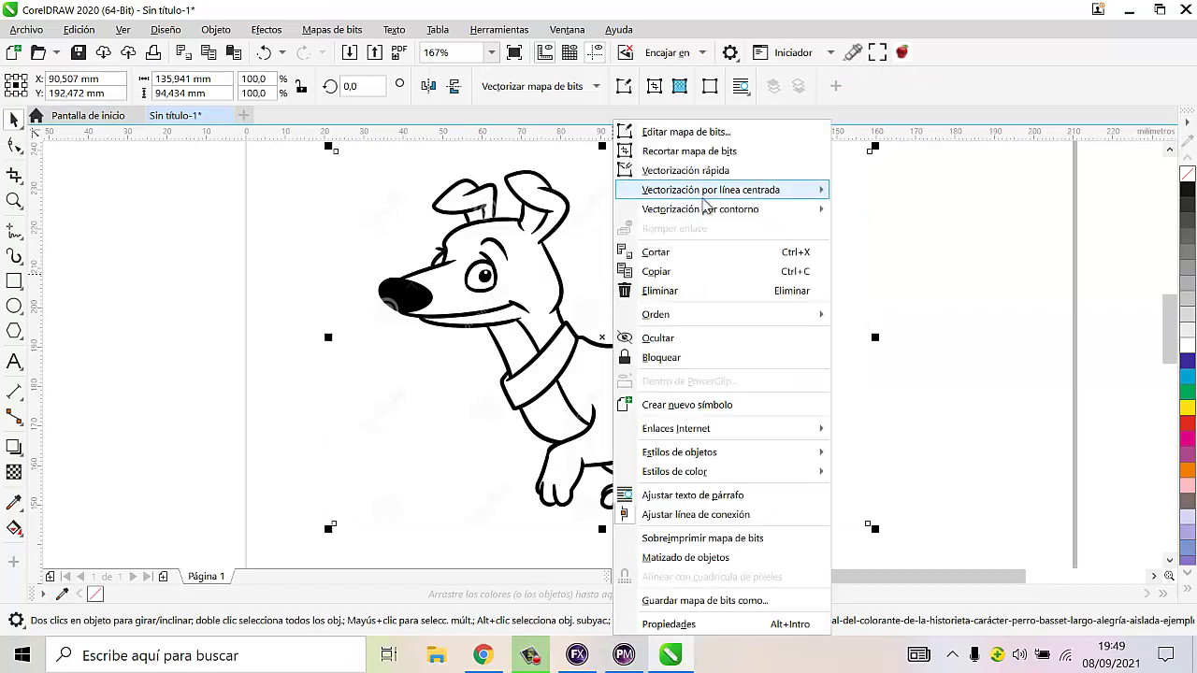
pyautogui.click(887, 309)
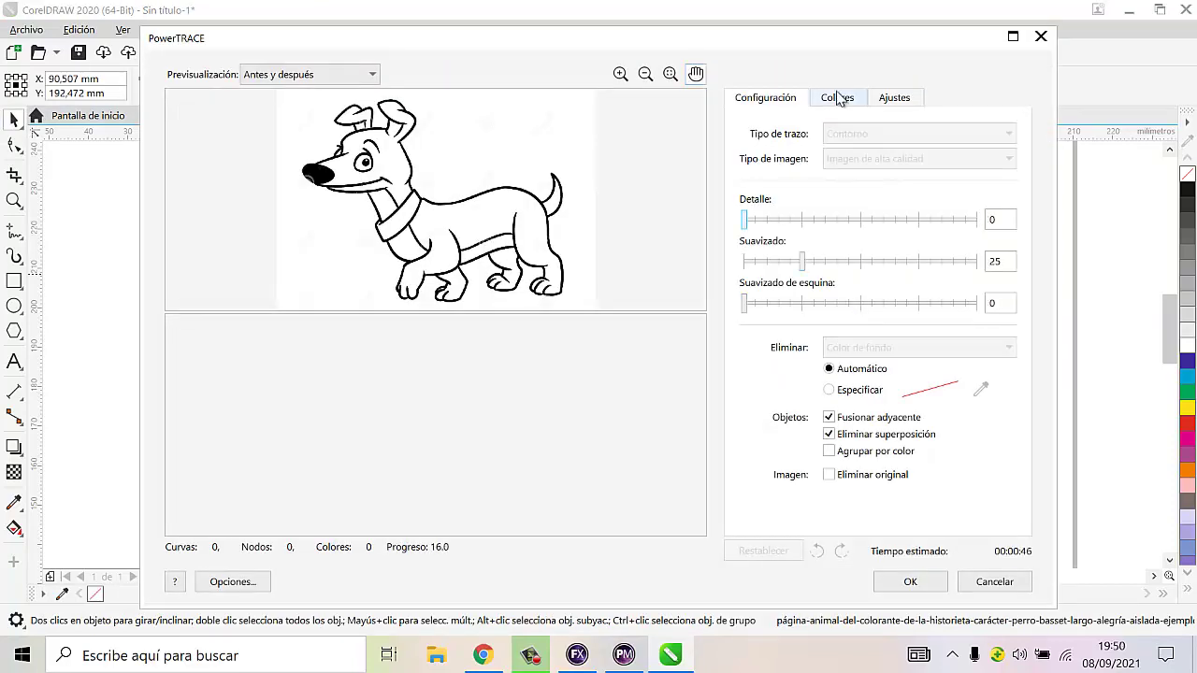
pyautogui.click(836, 97)
pyautogui.click(951, 139)
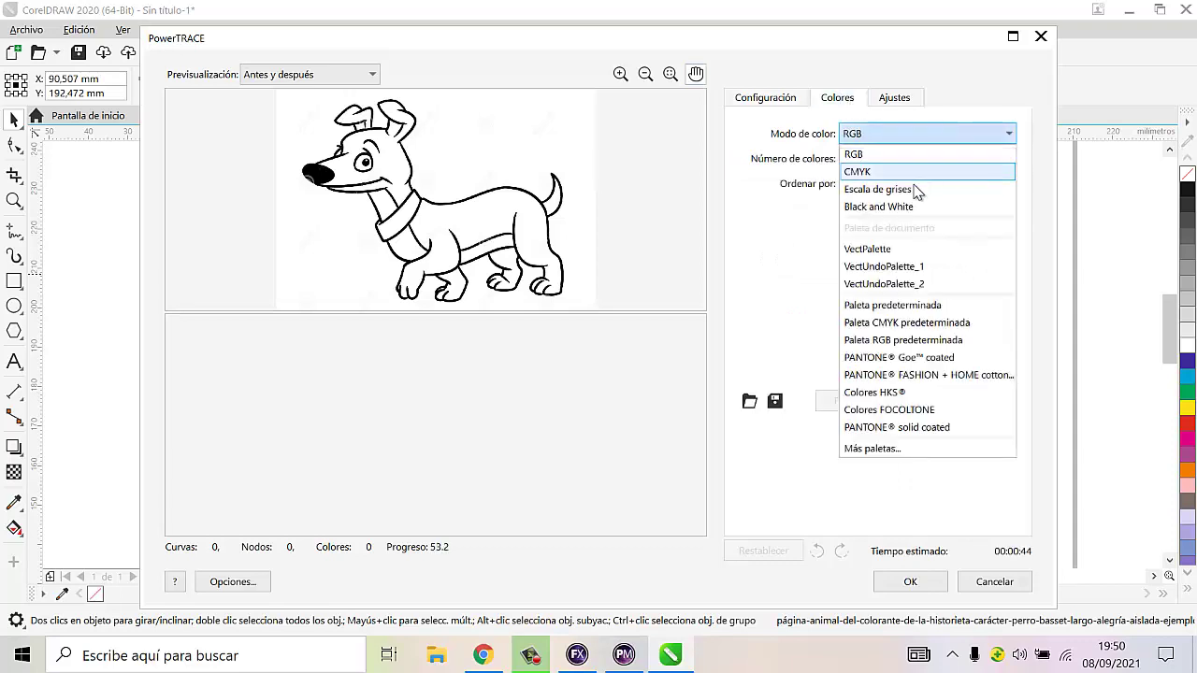
pyautogui.click(913, 207)
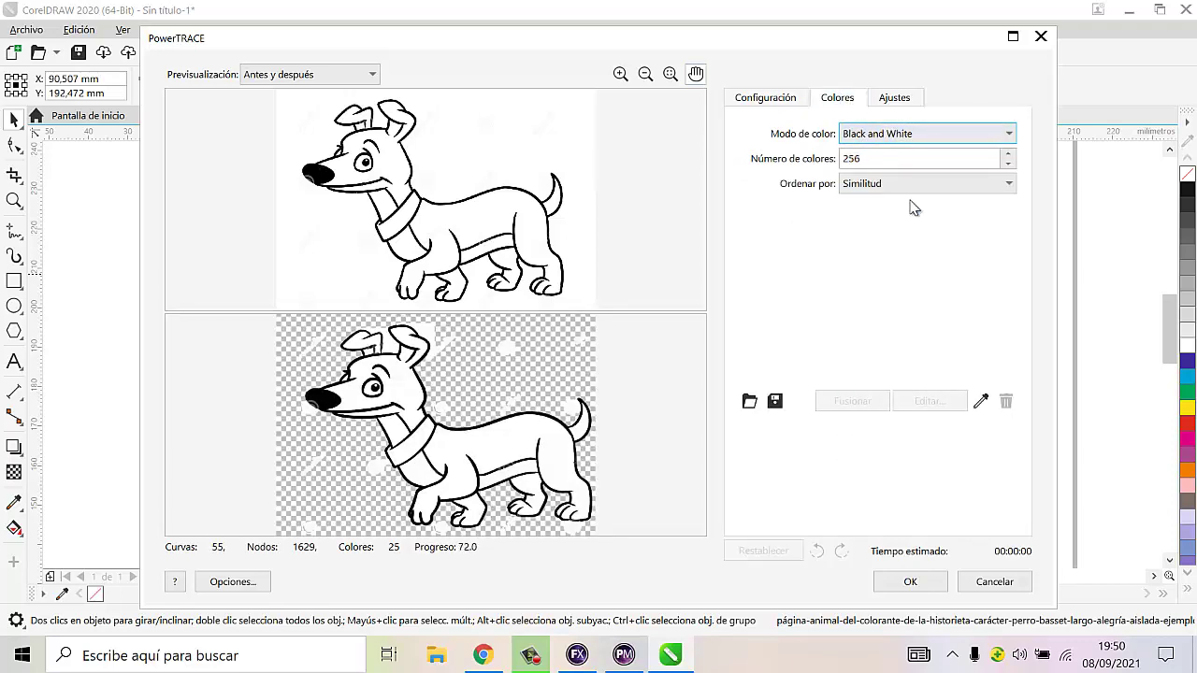
pyautogui.click(755, 99)
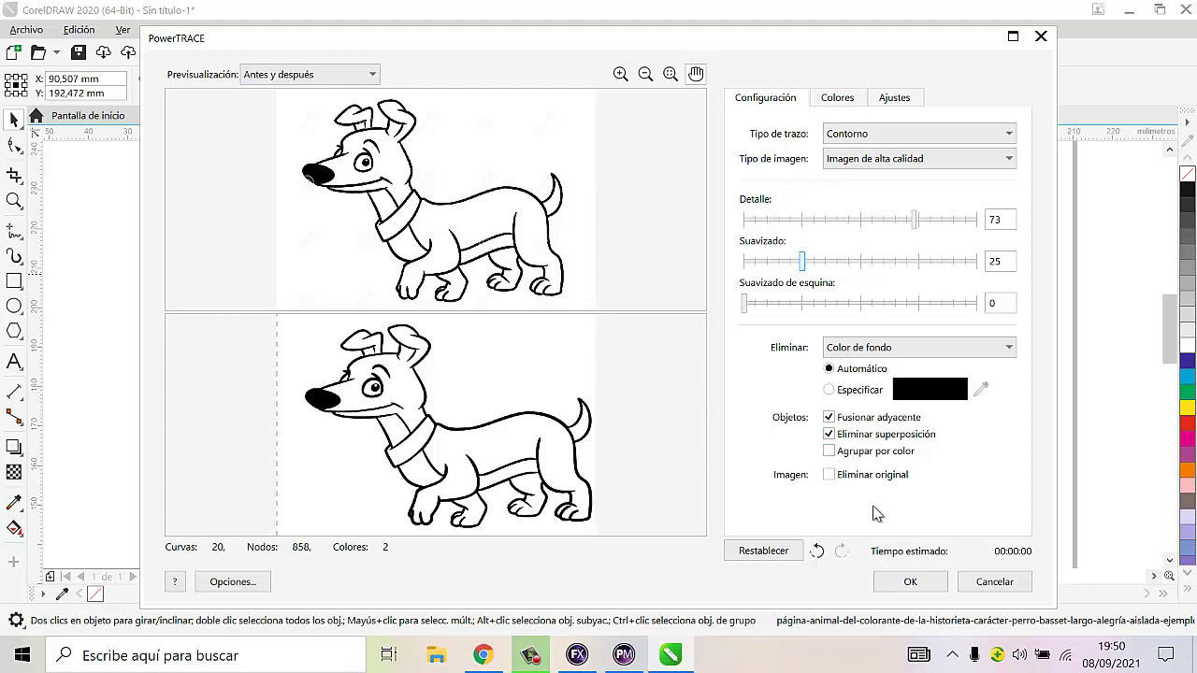
# - Accept the trace and move the traced dog group beside the original bitmap
pyautogui.click(900, 583)
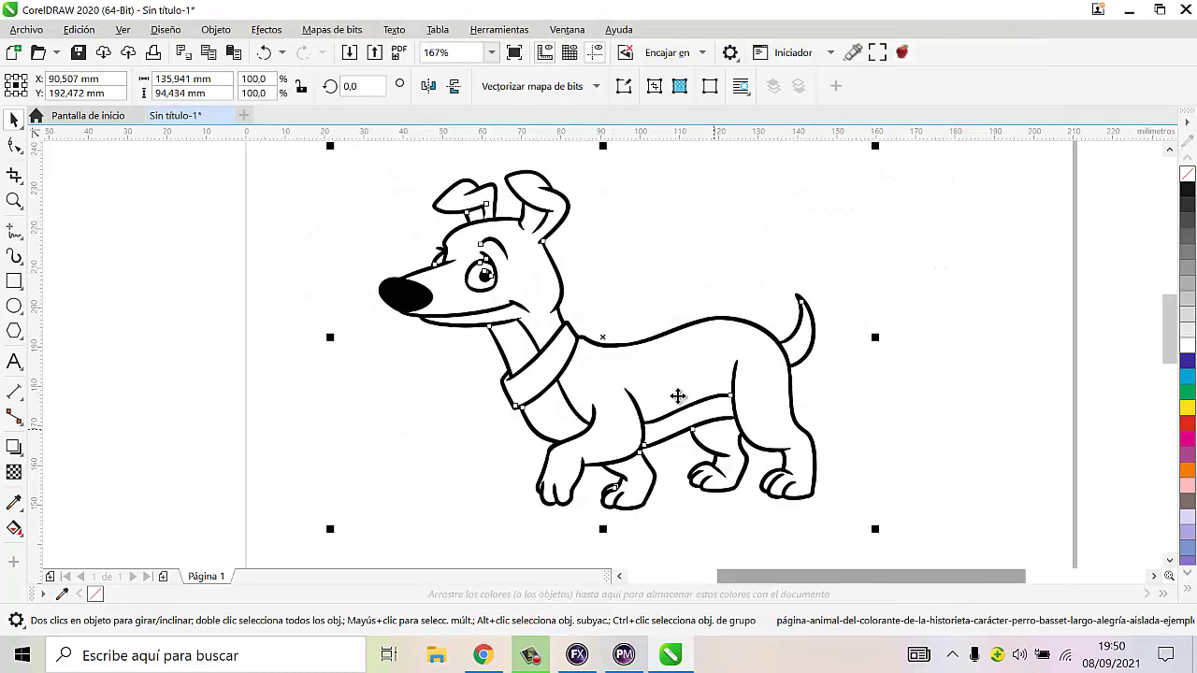
pyautogui.moveTo(676, 396)
pyautogui.mouseDown()
pyautogui.moveTo(489, 383)
pyautogui.moveTo(721, 348)
pyautogui.mouseUp()
pyautogui.scroll(-5, 500, 374)
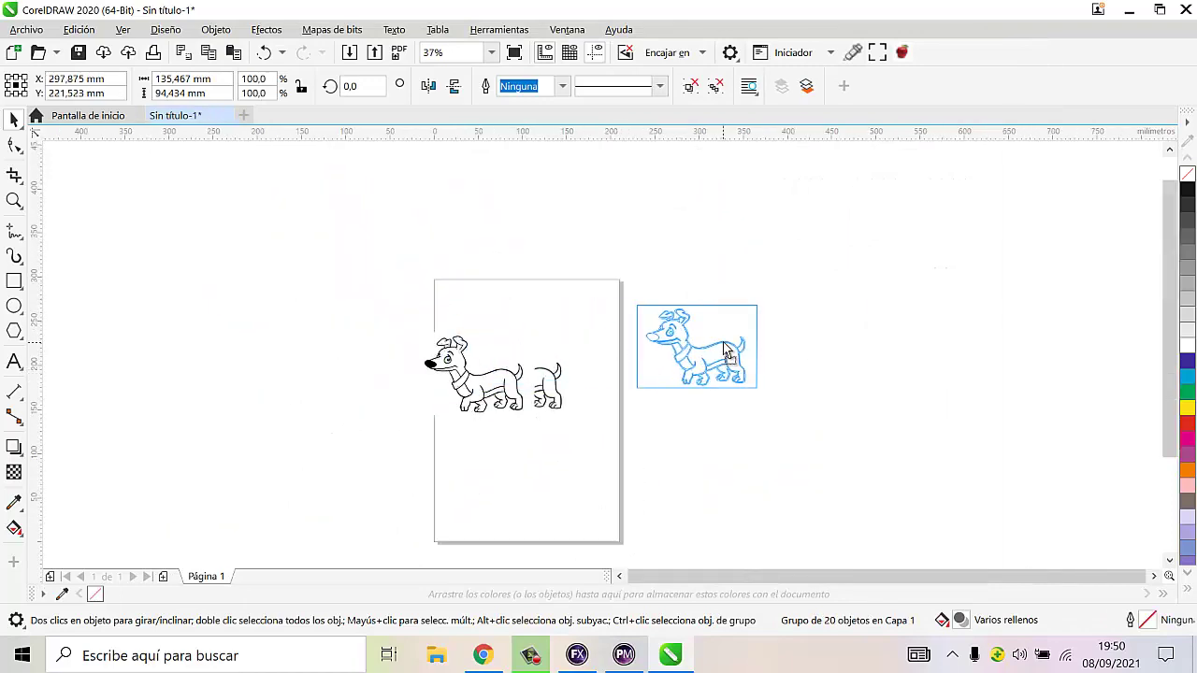
pyautogui.click(508, 359)
pyautogui.click(692, 361)
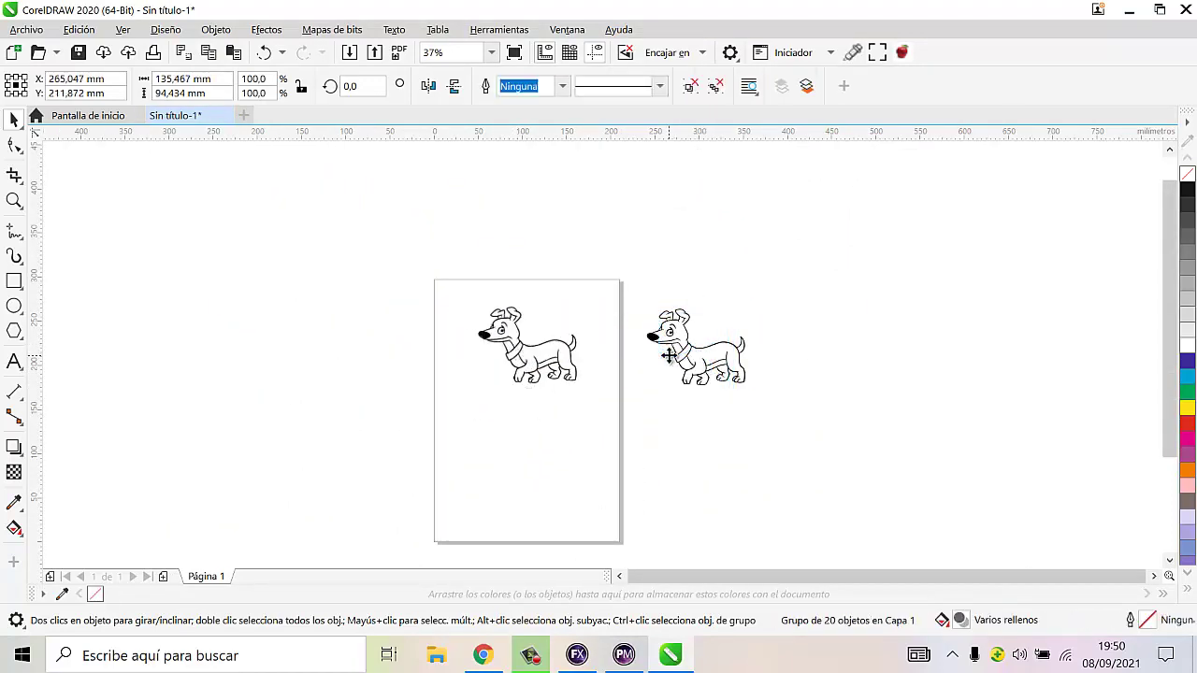
pyautogui.scroll(4, 696, 343)
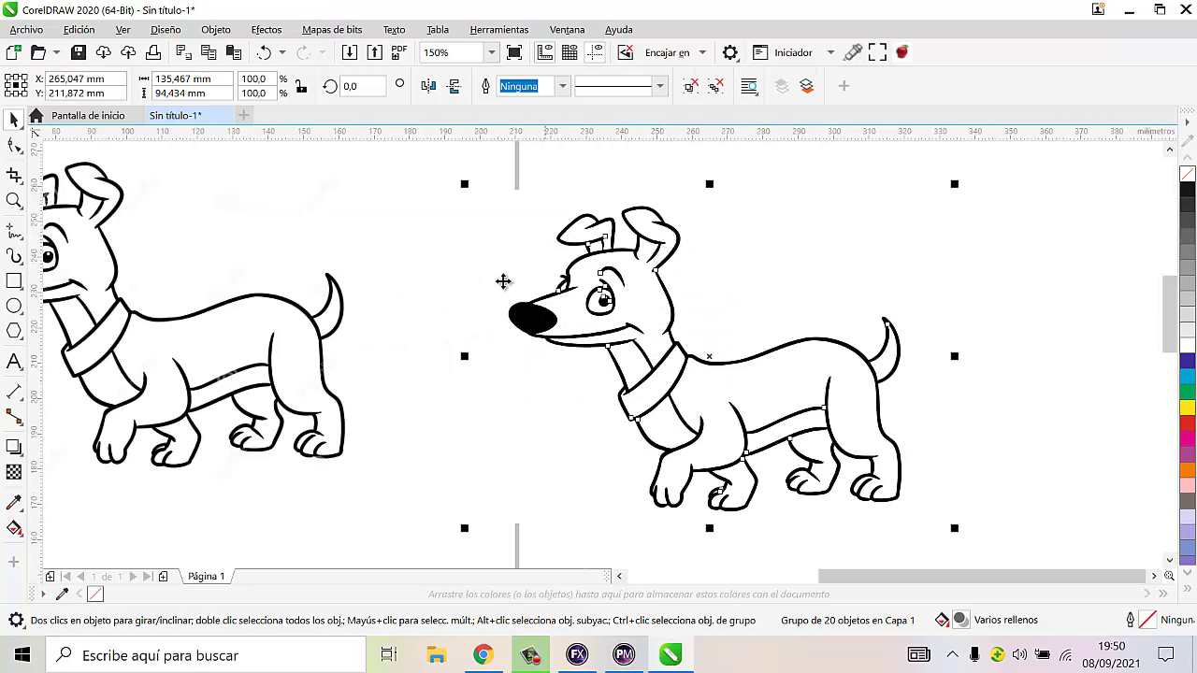
# - Try wireframe view, then switch the display to Enhanced so both dogs show thick lines
pyautogui.click(122, 29)
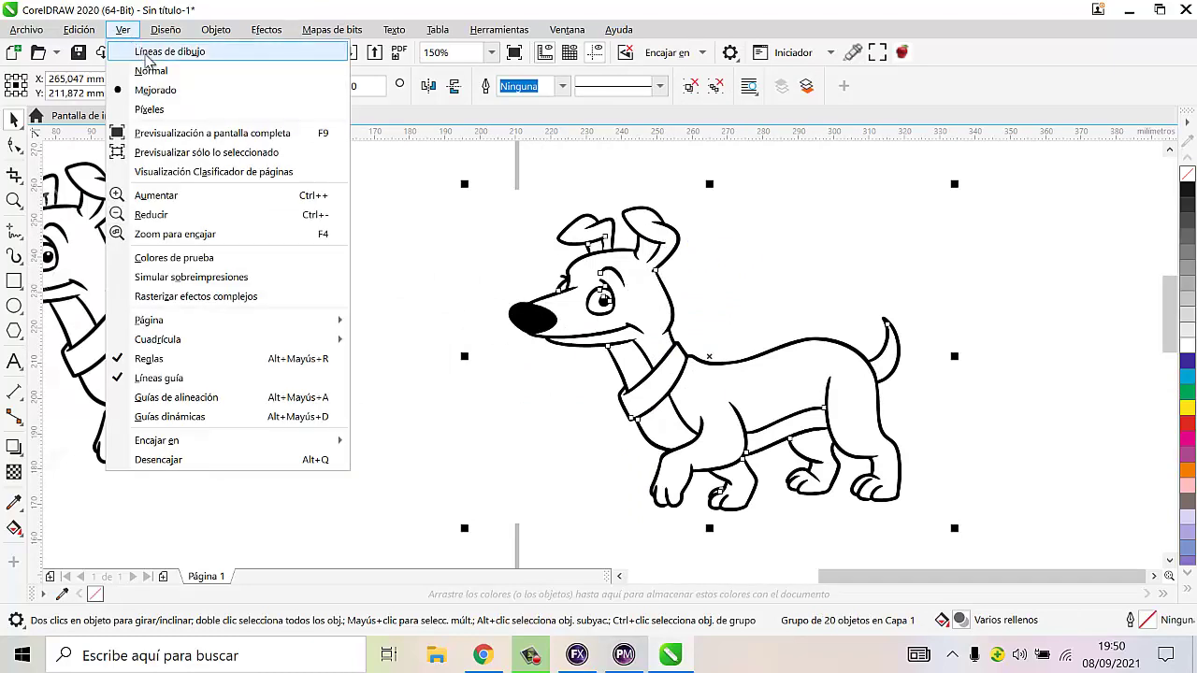
pyautogui.click(154, 45)
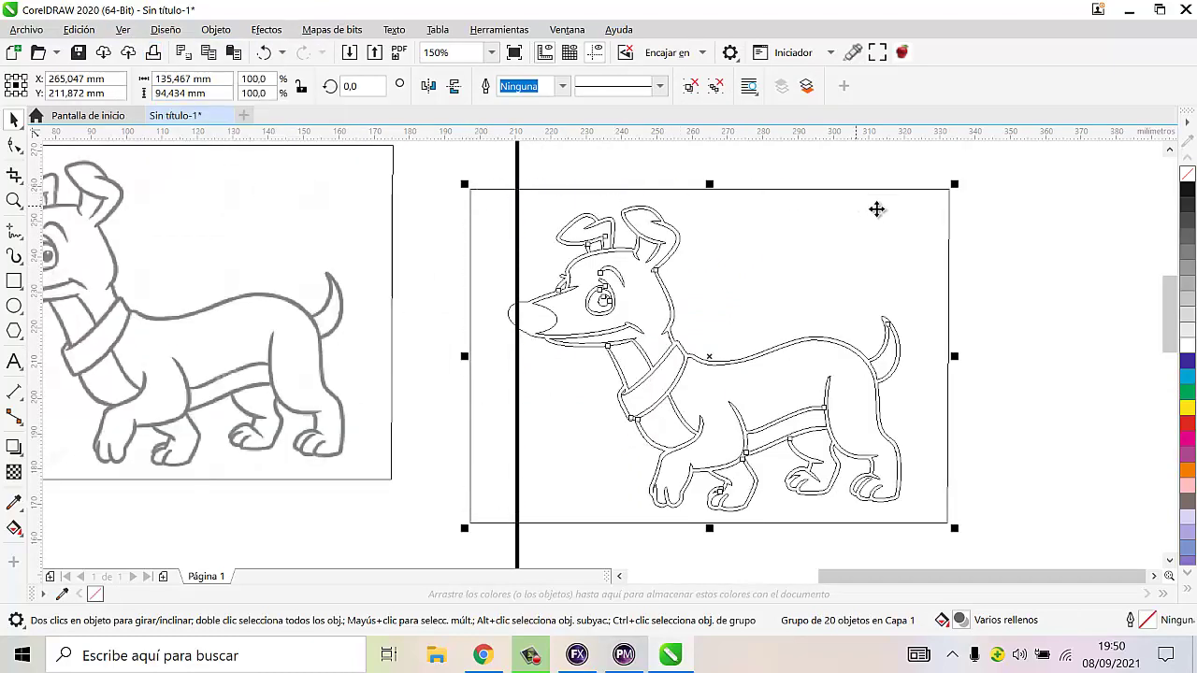
pyautogui.click(1026, 499)
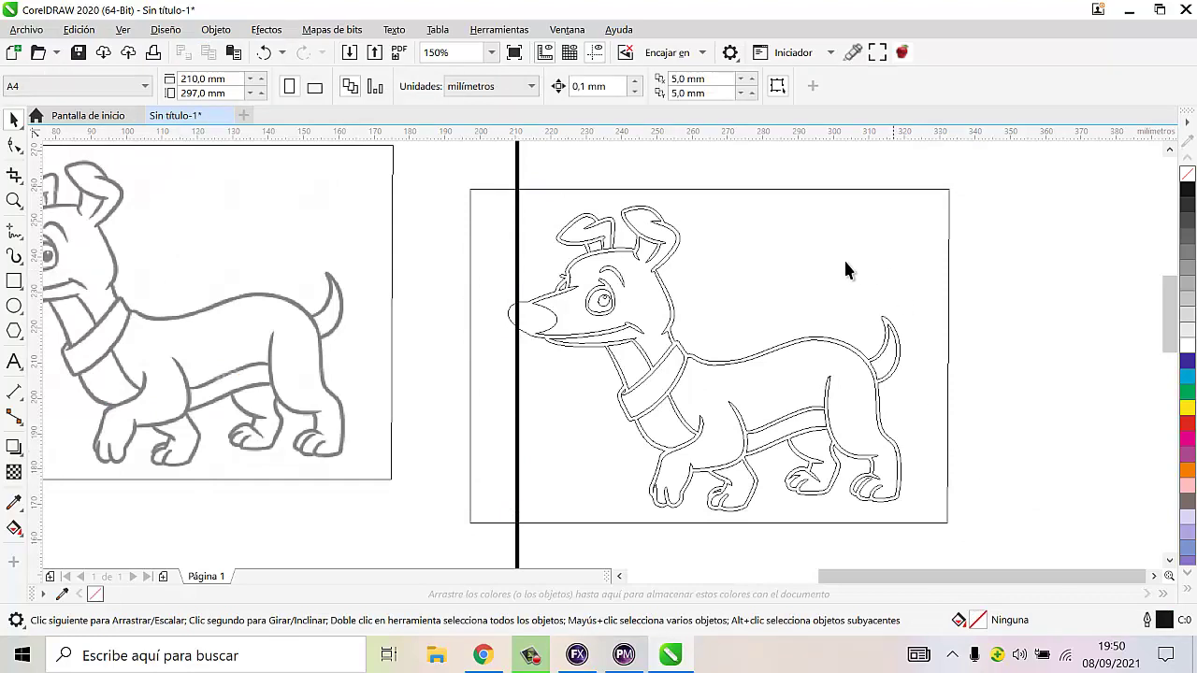
pyautogui.moveTo(301, 365)
pyautogui.mouseDown()
pyautogui.moveTo(291, 400)
pyautogui.moveTo(250, 405)
pyautogui.mouseUp()
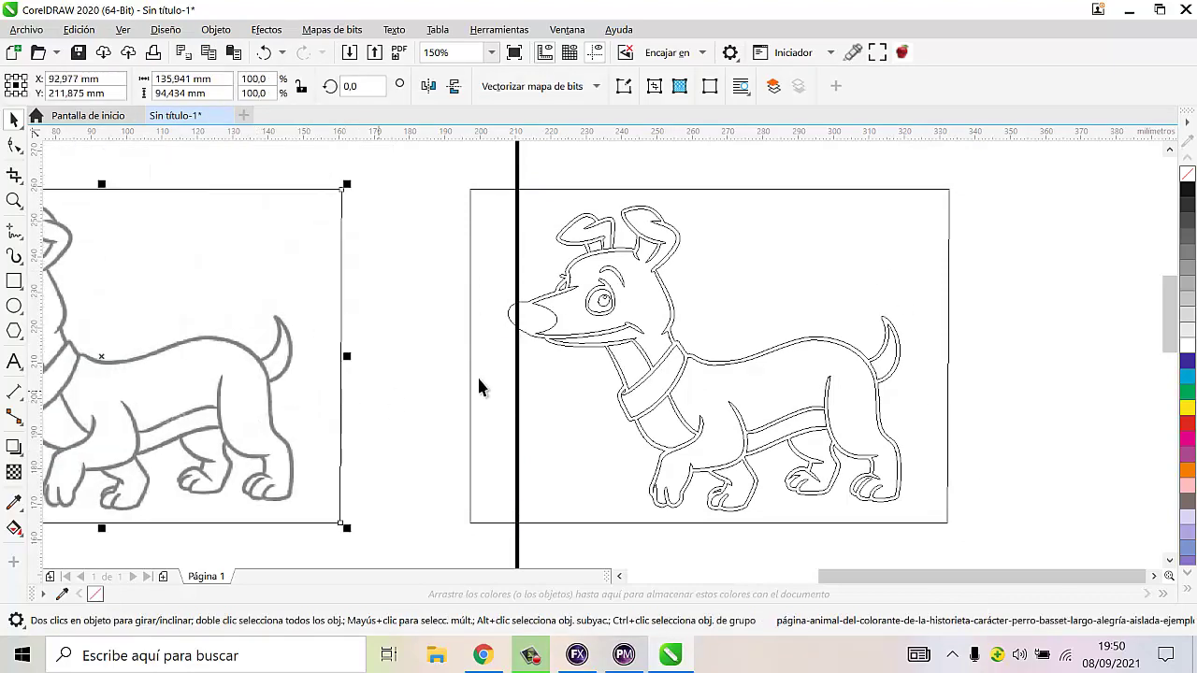
pyautogui.click(122, 29)
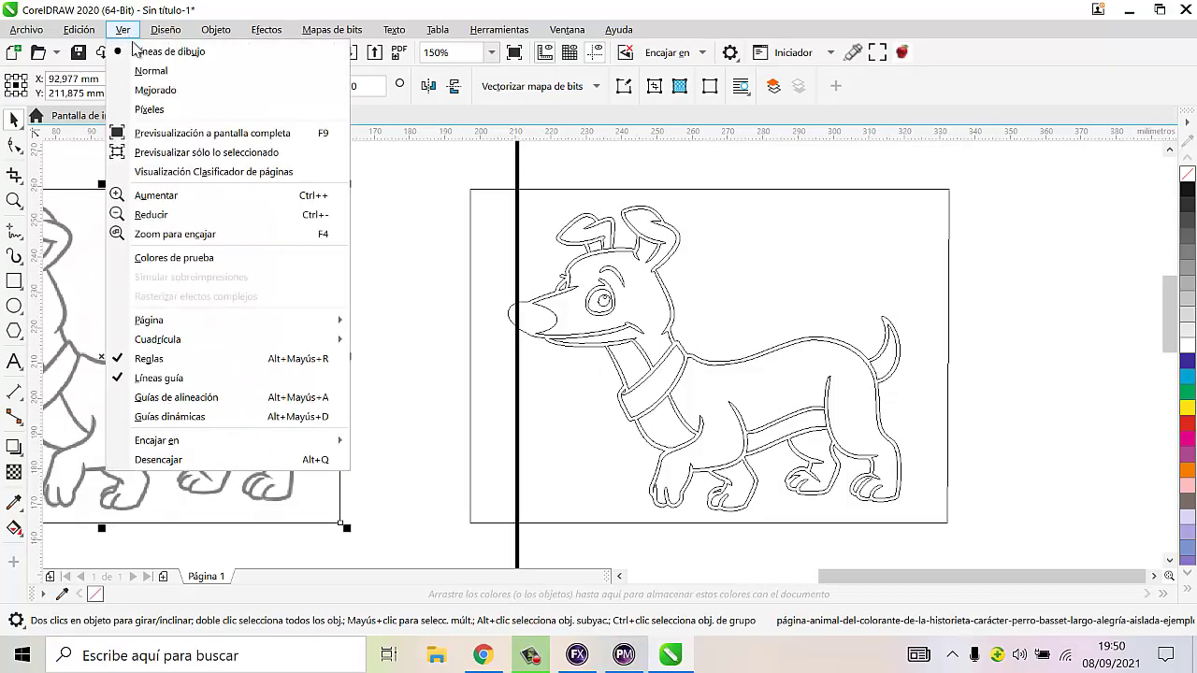
pyautogui.click(168, 91)
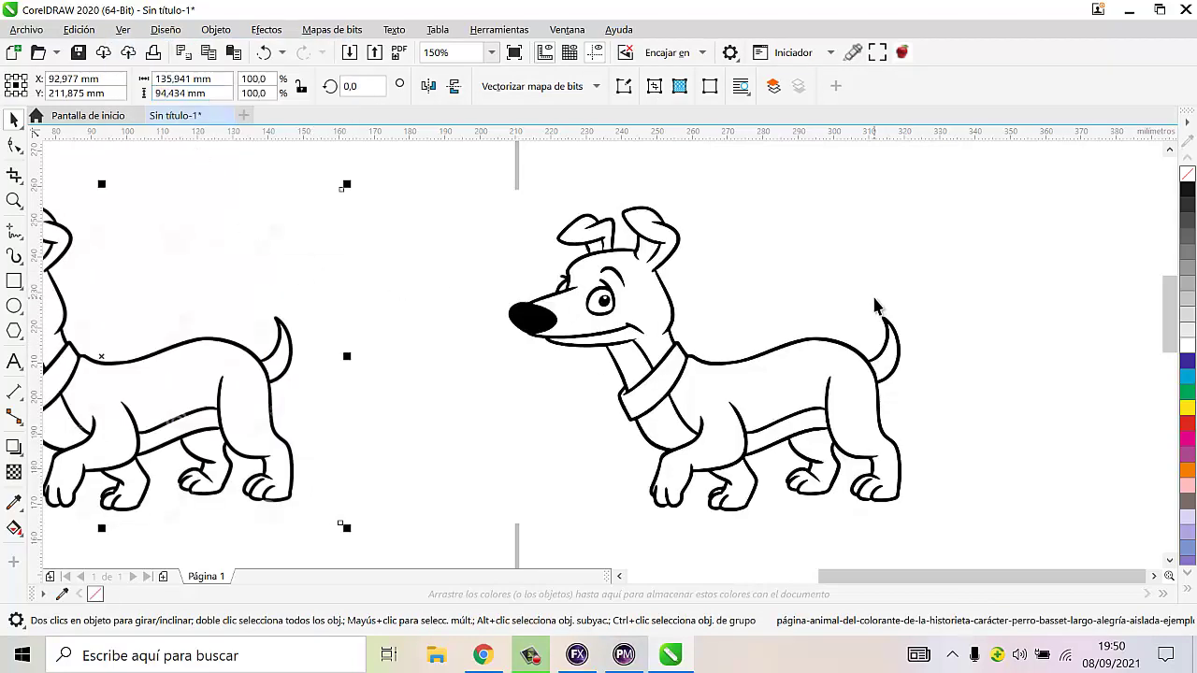
pyautogui.moveTo(876, 305)
pyautogui.mouseDown()
pyautogui.moveTo(968, 225)
pyautogui.moveTo(821, 298)
pyautogui.mouseUp()
# - Convert the right-hand dog group into curves, undoing a stray body-curve move
pyautogui.rightClick(810, 288)
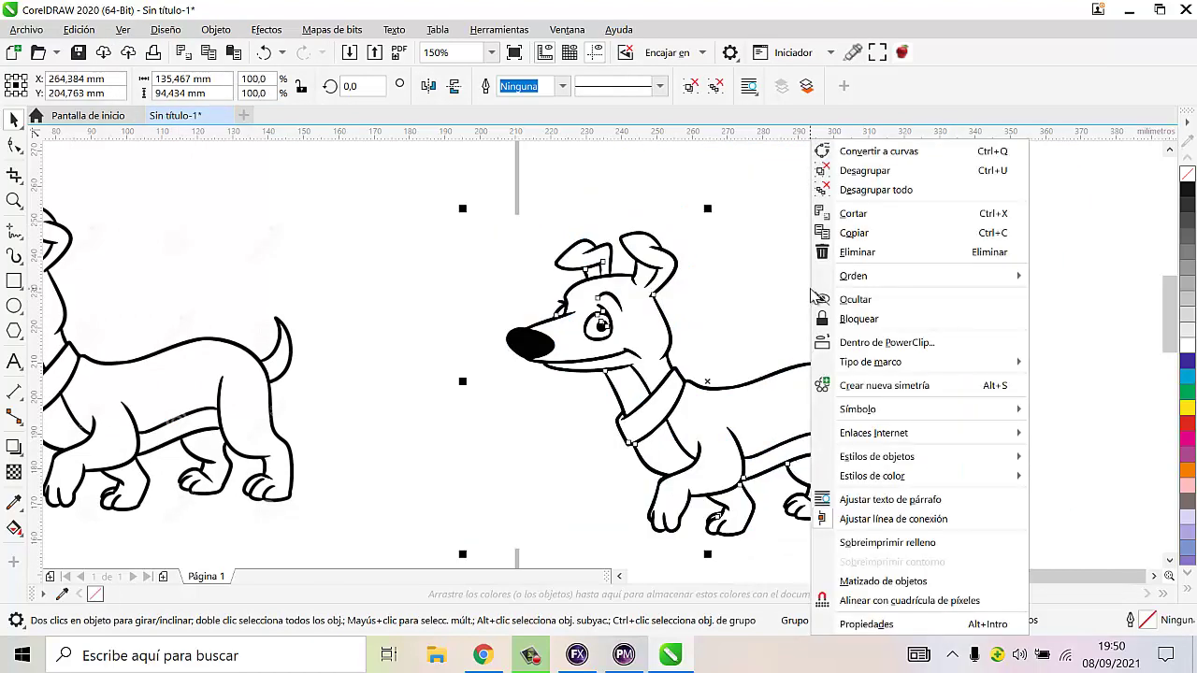
pyautogui.press('Escape')
pyautogui.hotkey('ctrl', 'l')
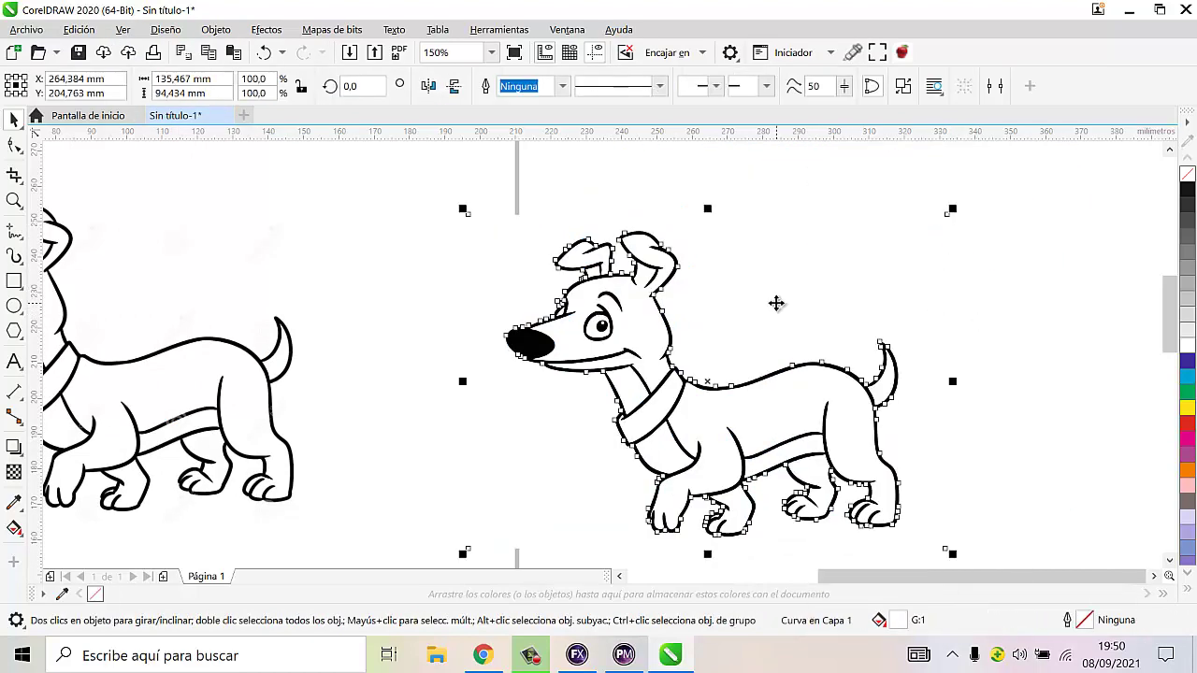
pyautogui.click(776, 305)
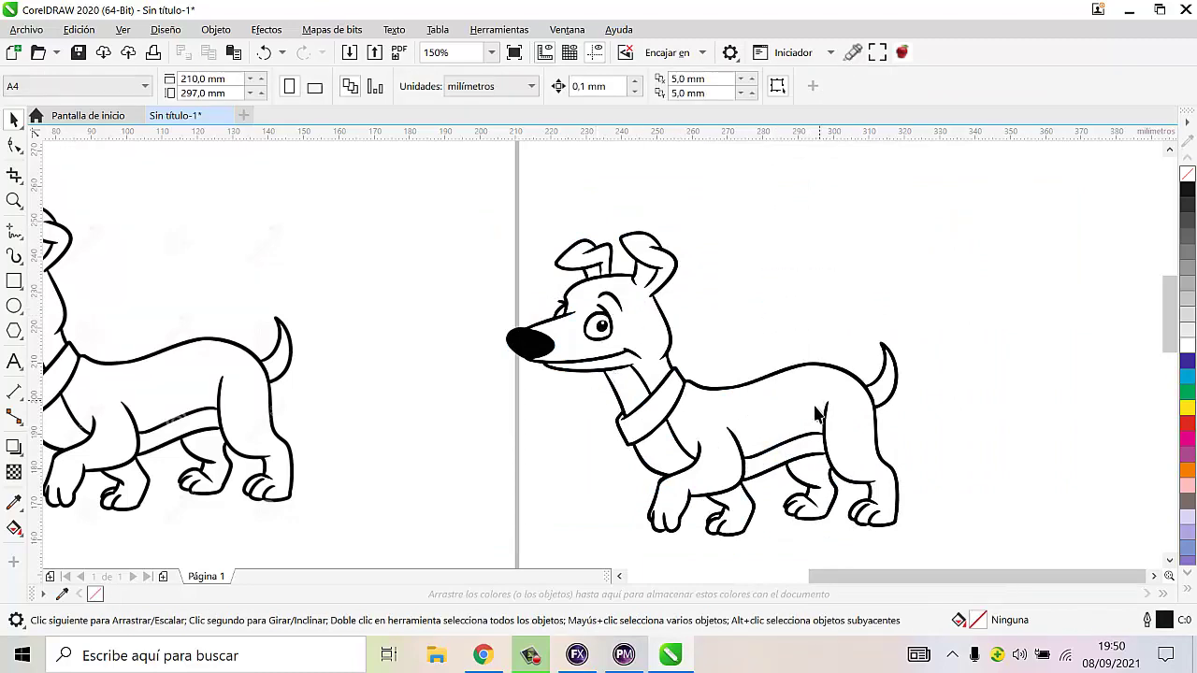
pyautogui.click(775, 420)
pyautogui.moveTo(775, 419); pyautogui.dragTo(845, 233)
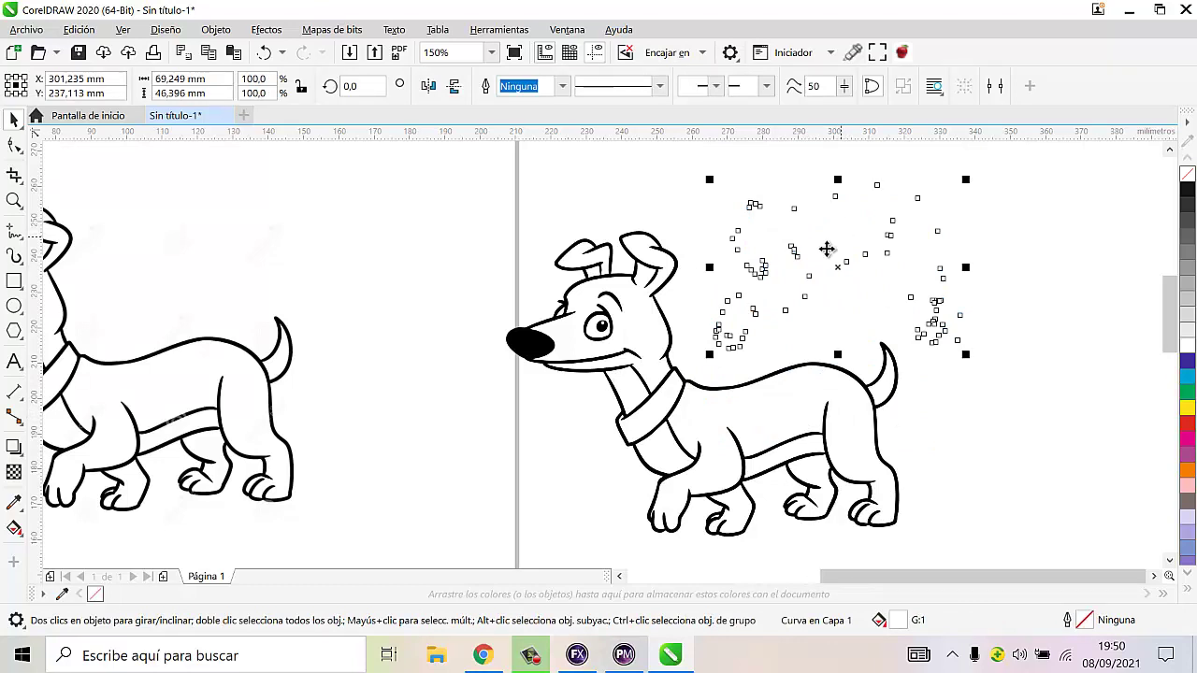
pyautogui.hotkey('ctrl', 'z')
# - Move the small white chest piece below the collar and give it a 0.2 mm black outline
pyautogui.moveTo(659, 462)
pyautogui.mouseDown()
pyautogui.moveTo(542, 461)
pyautogui.moveTo(658, 450)
pyautogui.mouseUp()
pyautogui.scroll(3, 657, 449)
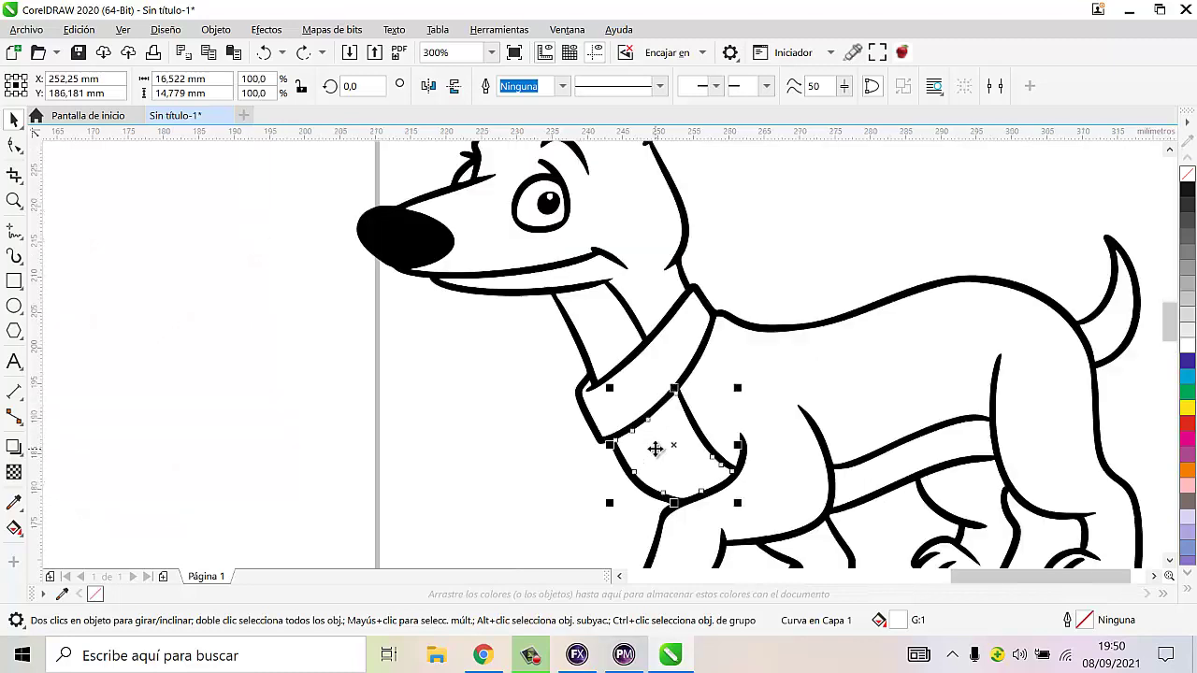
pyautogui.scroll(4, 657, 450)
pyautogui.scroll(-2, 610, 368)
pyautogui.scroll(1, 412, 397)
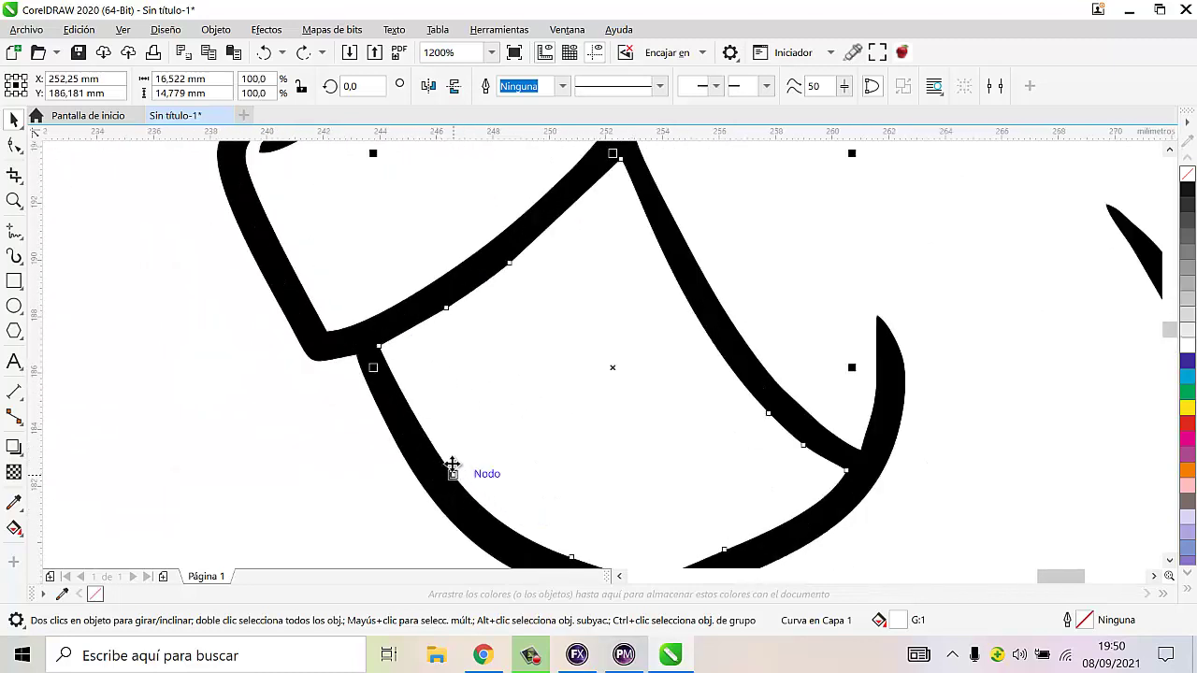
pyautogui.moveTo(439, 421); pyautogui.dragTo(571, 402)
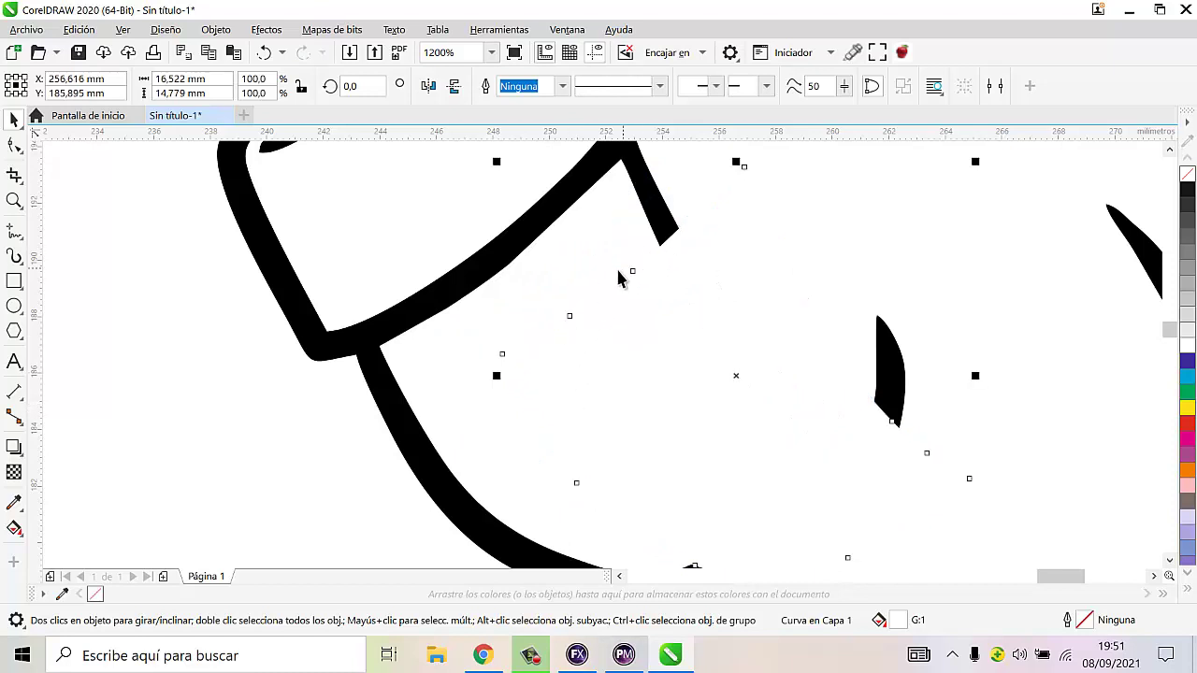
pyautogui.rightClick(1182, 193)
pyautogui.moveTo(596, 307); pyautogui.dragTo(566, 314)
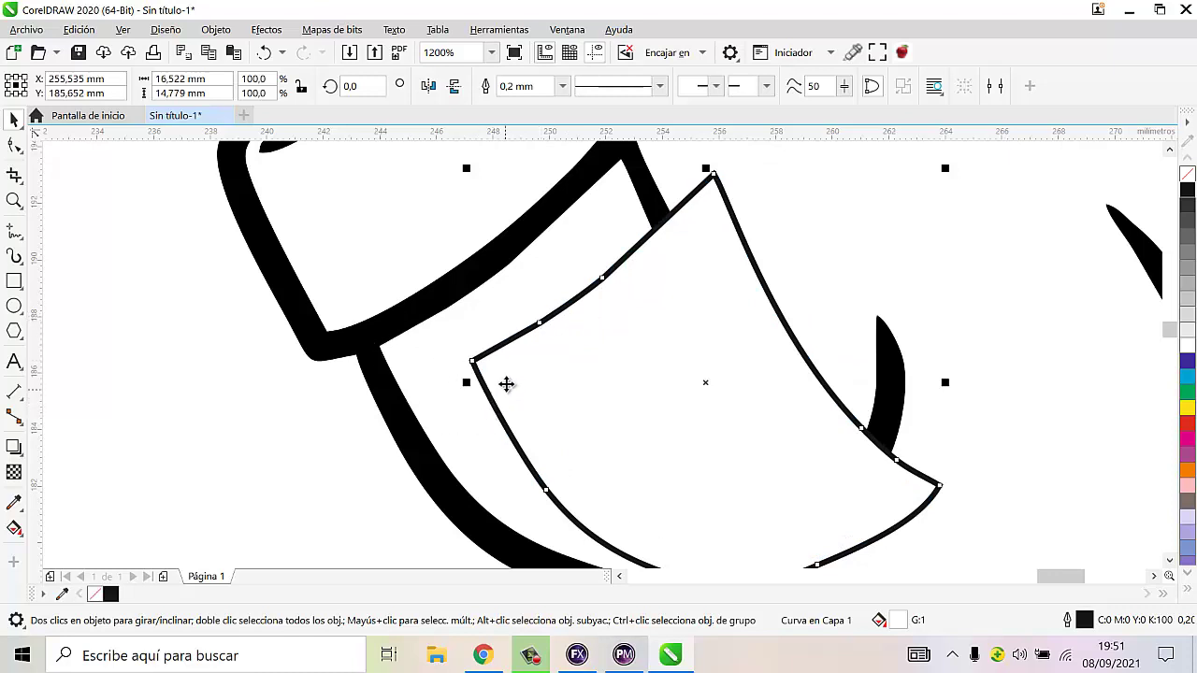
pyautogui.scroll(-2, 505, 384)
pyautogui.scroll(-2, 457, 360)
pyautogui.scroll(-2, 434, 352)
# - Select and inspect several small pieces of the dog's body and paw
pyautogui.click(542, 341)
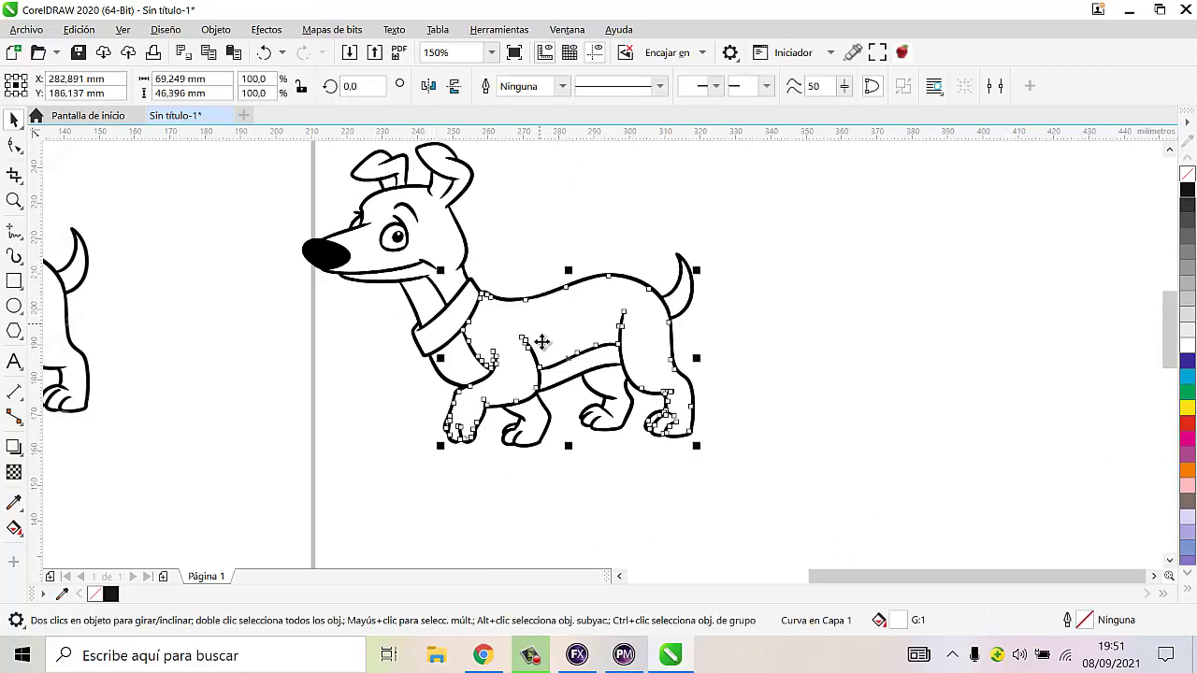
pyautogui.click(542, 404)
pyautogui.scroll(2, 573, 384)
pyautogui.click(564, 383)
pyautogui.click(533, 432)
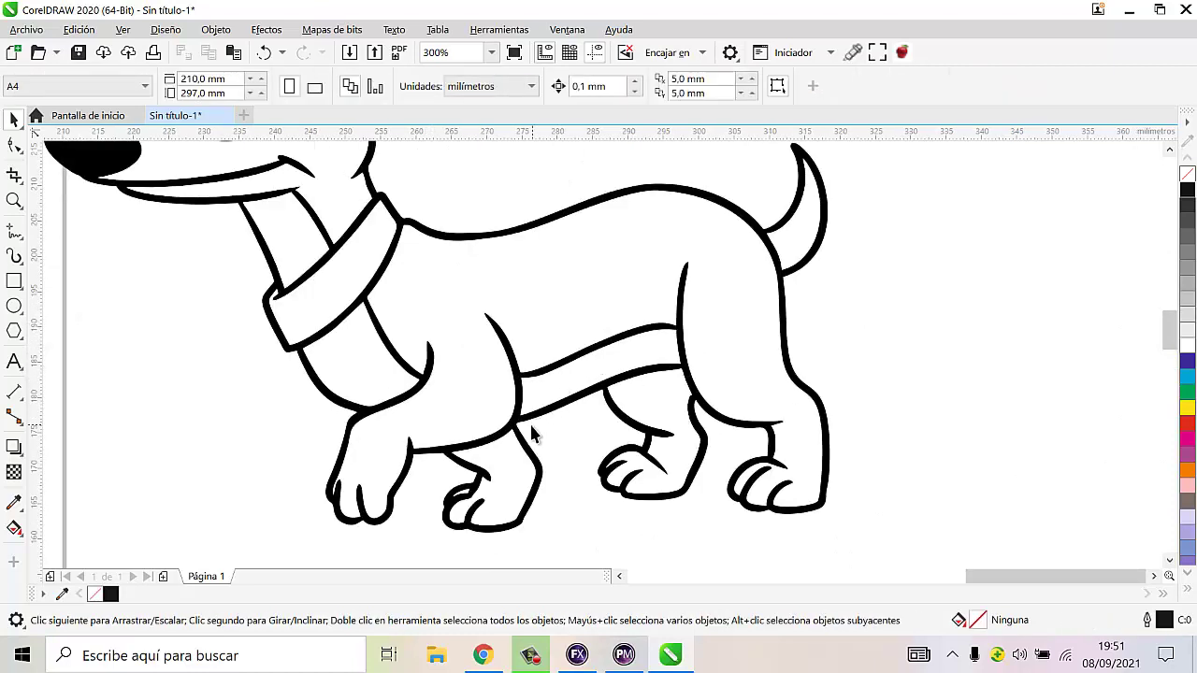
pyautogui.scroll(6, 463, 500)
pyautogui.click(476, 473)
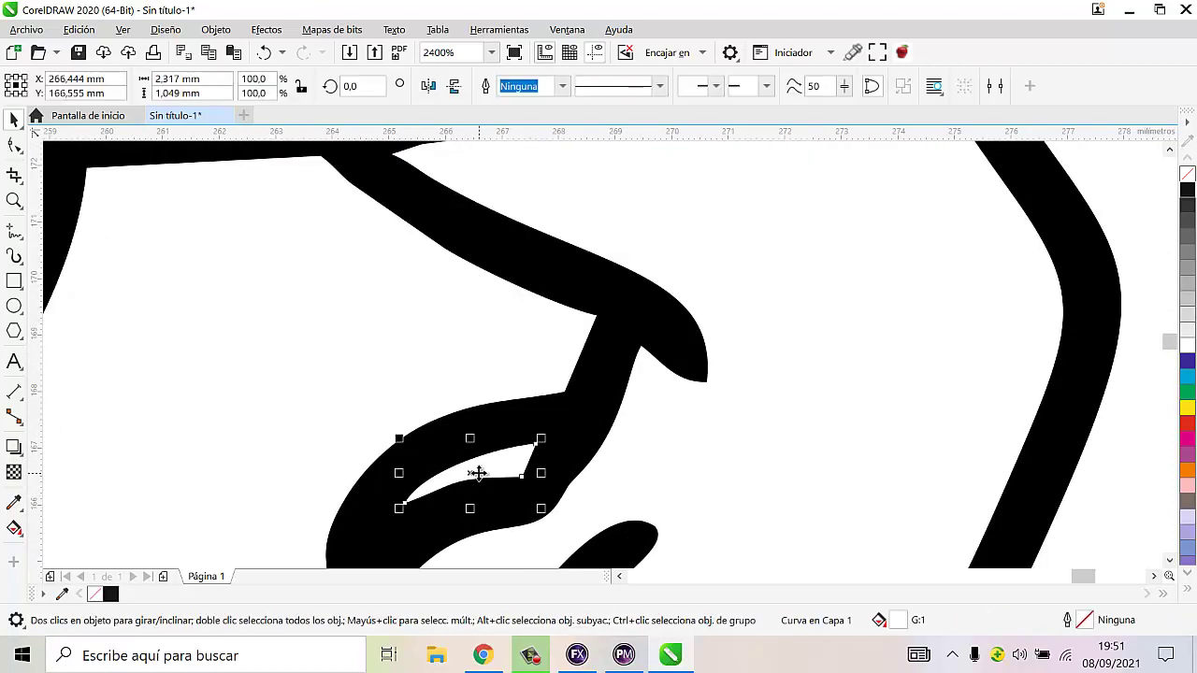
pyautogui.click(395, 449)
pyautogui.scroll(-4, 394, 453)
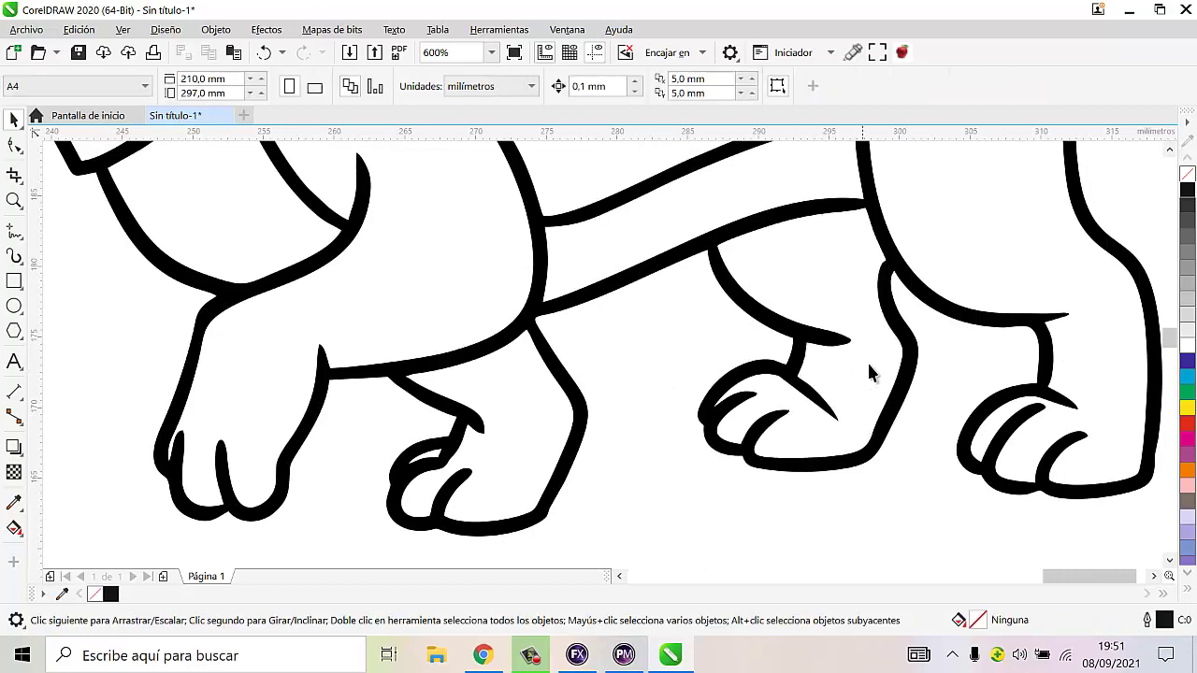
pyautogui.scroll(-2, 975, 274)
pyautogui.scroll(-2, 973, 278)
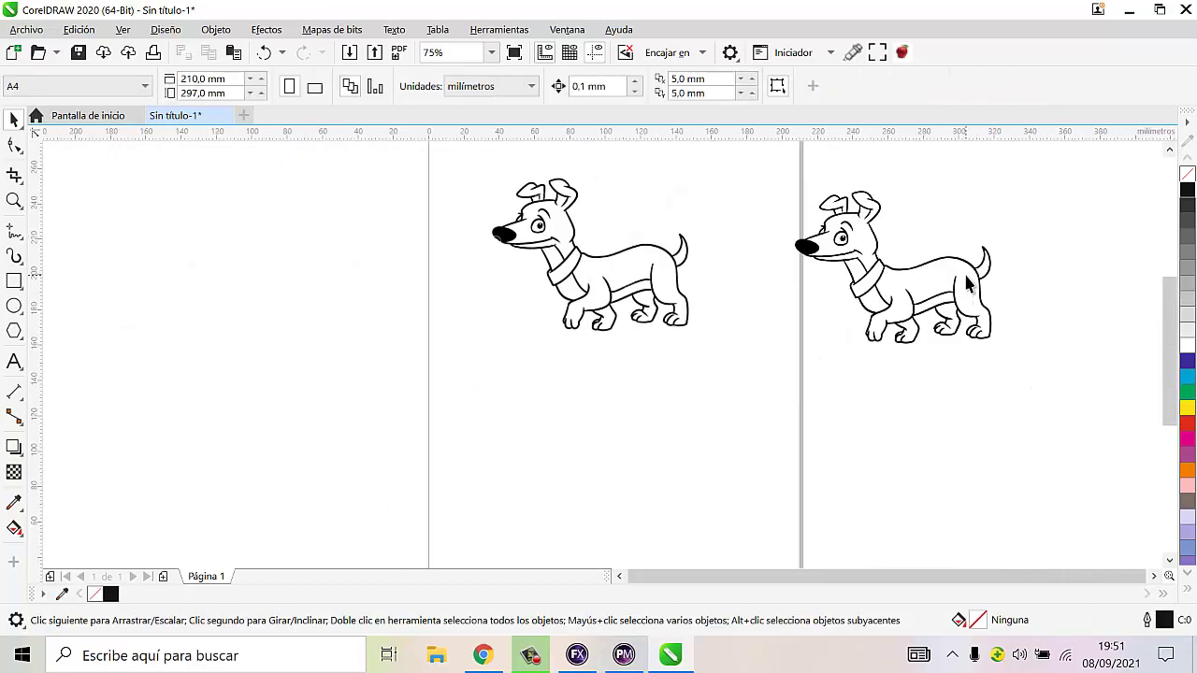
pyautogui.scroll(2, 970, 281)
pyautogui.scroll(2, 966, 281)
# - Try black and green fills on the tail, then undo the green
pyautogui.click(966, 281)
pyautogui.scroll(-2, 964, 308)
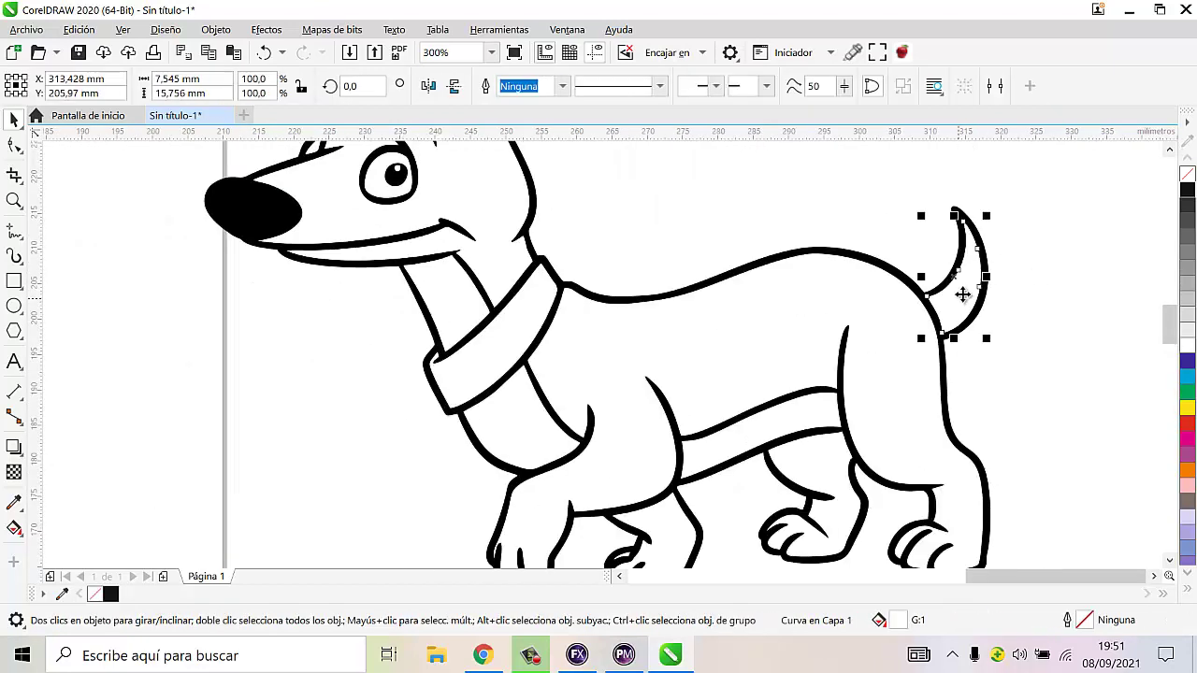
pyautogui.click(1188, 191)
pyautogui.click(1185, 392)
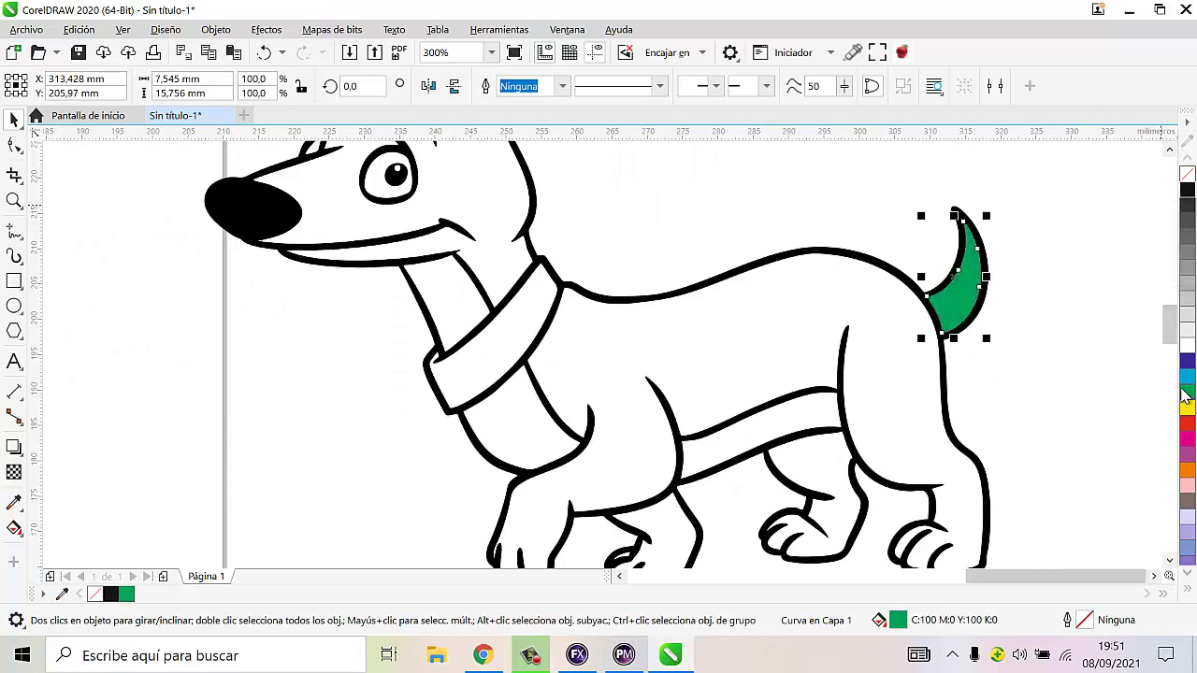
pyautogui.hotkey('ctrl', 'z')
pyautogui.hotkey('ctrl', 'z')
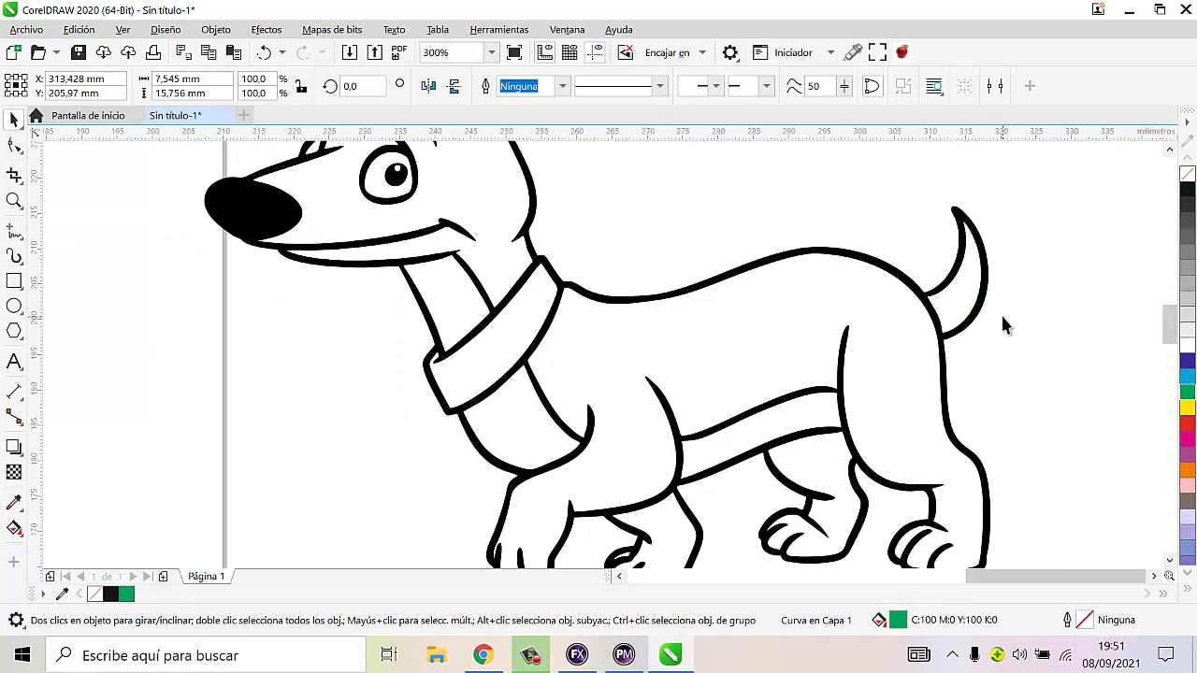
pyautogui.click(1000, 312)
# - Fill the collar blue, then inspect the neck, head and eye pieces
pyautogui.click(497, 339)
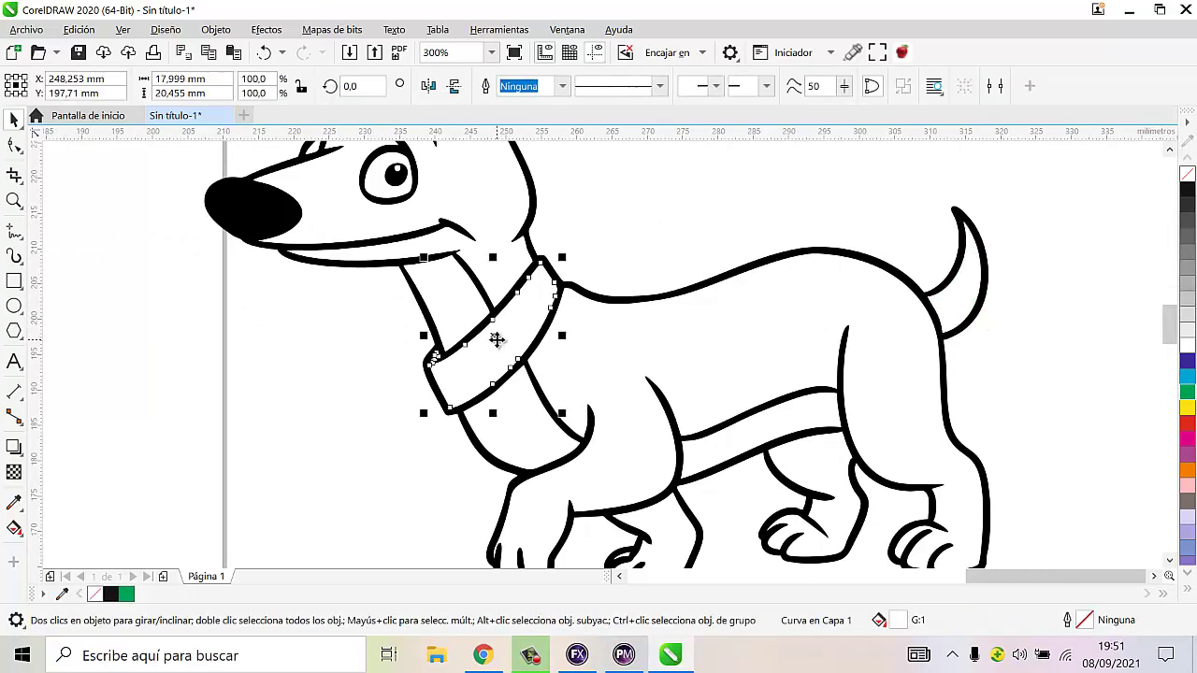
pyautogui.click(1186, 376)
pyautogui.click(1051, 368)
pyautogui.click(494, 278)
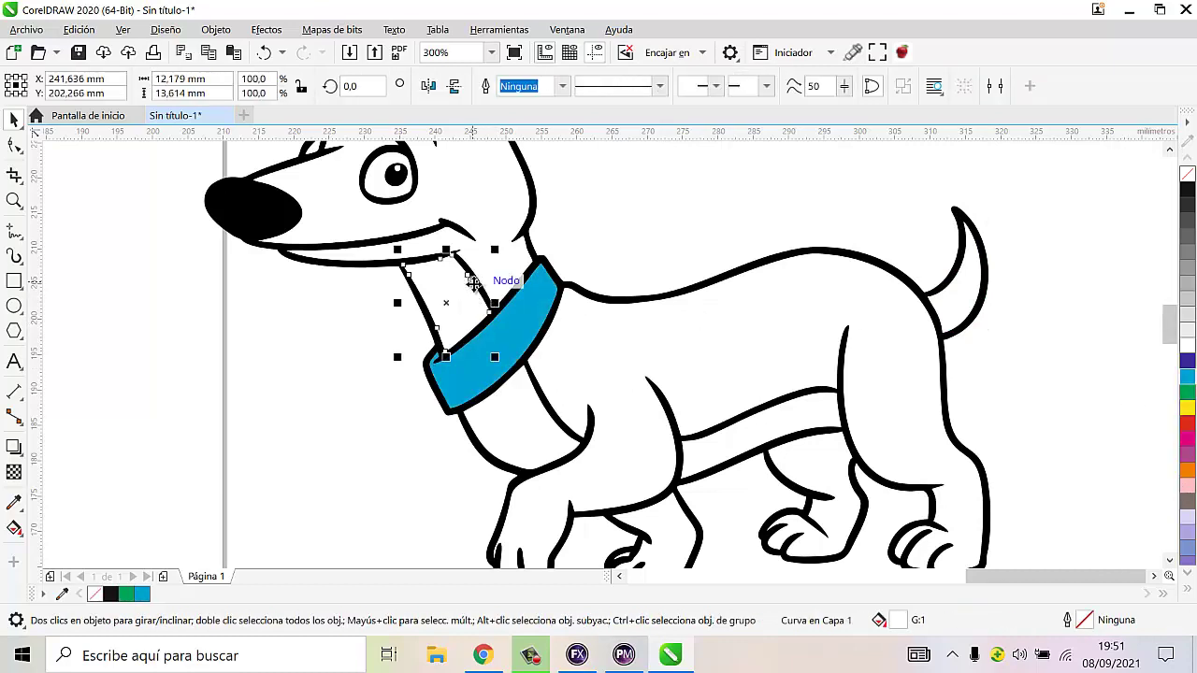
pyautogui.click(577, 367)
pyautogui.scroll(-1, 577, 367)
pyautogui.scroll(2, 465, 277)
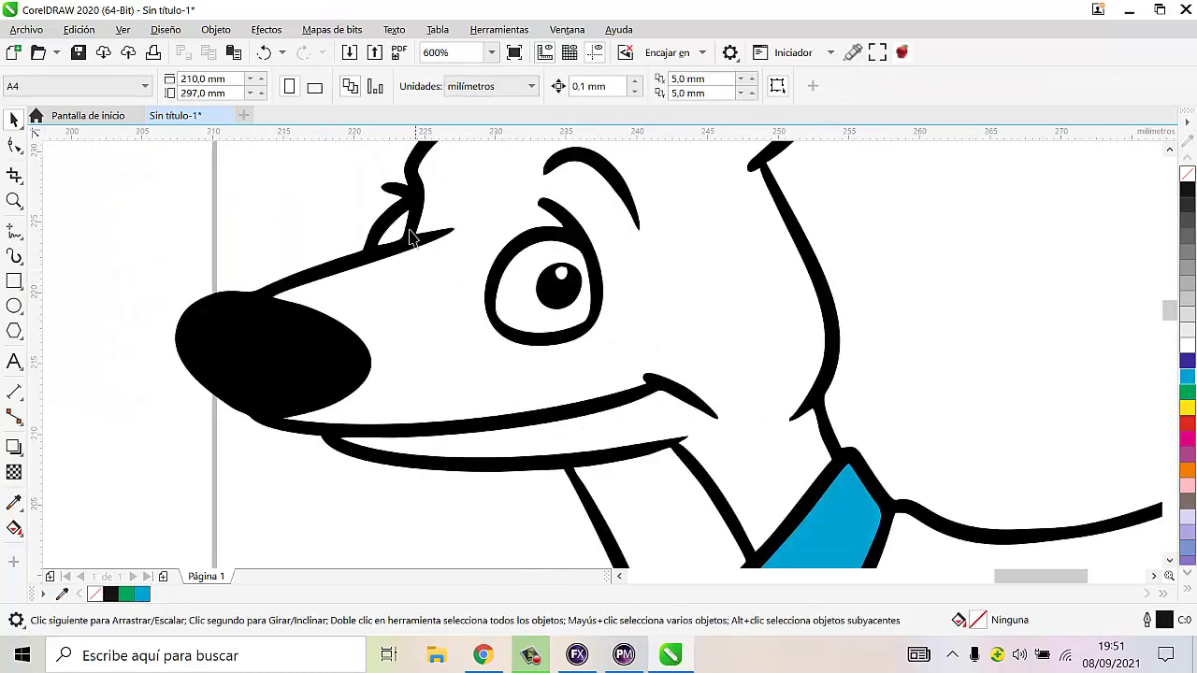
pyautogui.click(532, 311)
pyautogui.scroll(1, 561, 286)
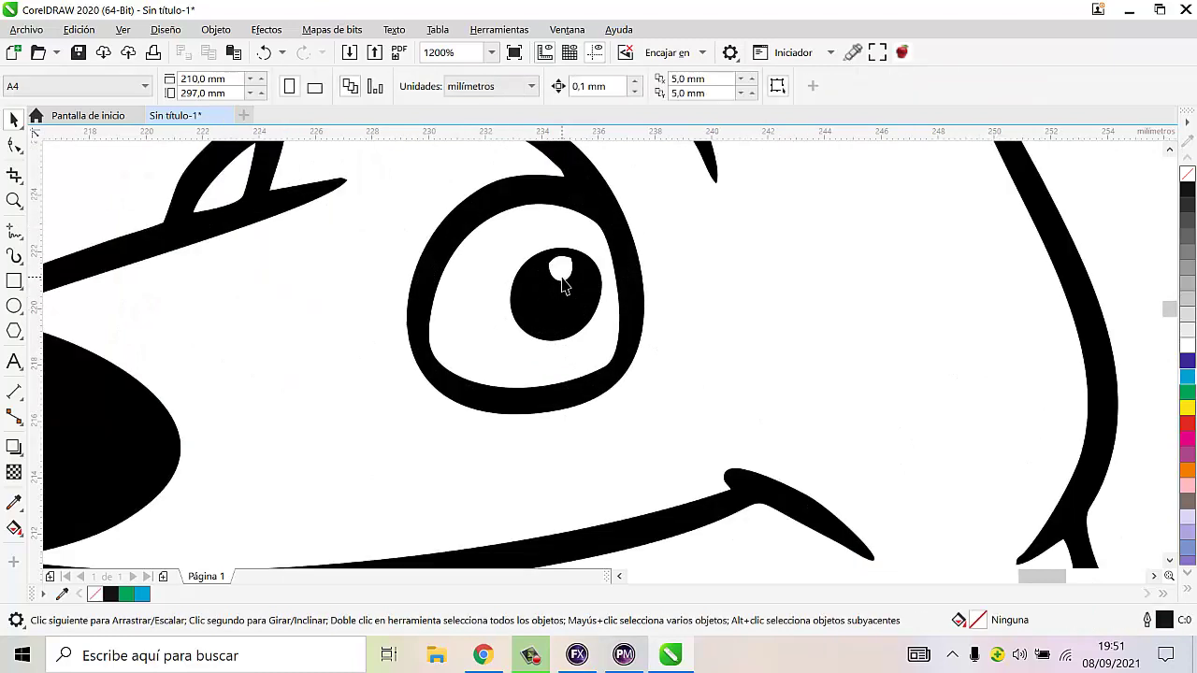
pyautogui.scroll(1, 568, 274)
pyautogui.scroll(-1, 568, 274)
pyautogui.scroll(-2, 529, 342)
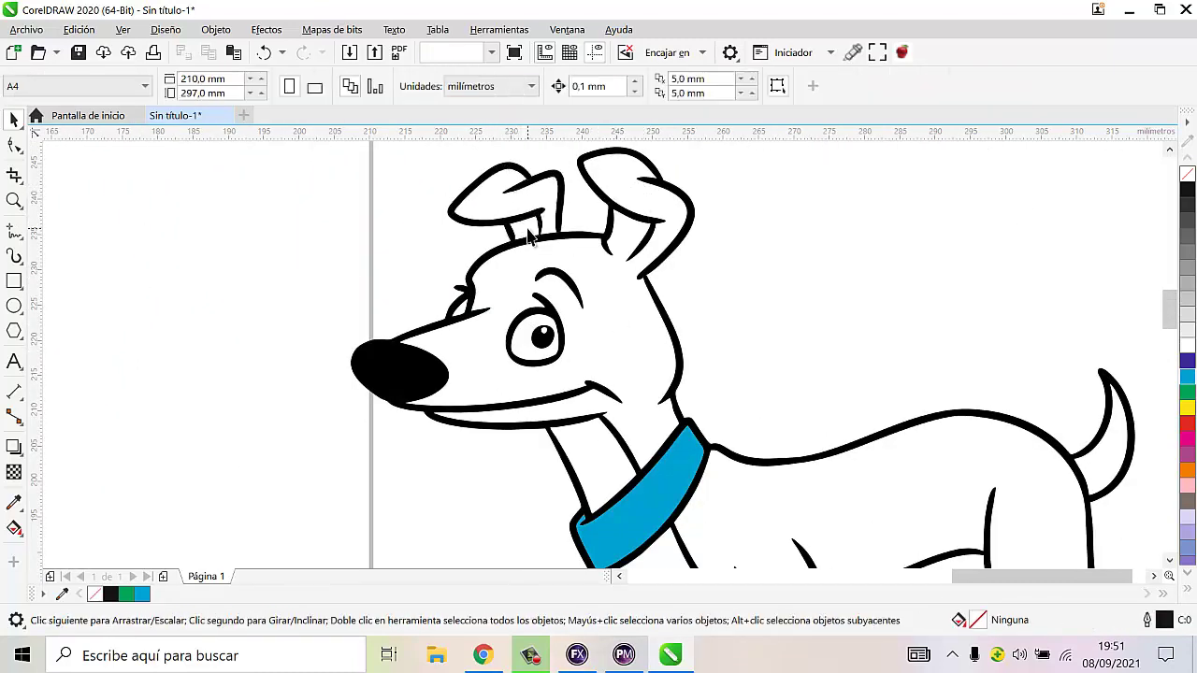
# - Delete the left-hand dog and move the remaining traced dog onto the page
pyautogui.scroll(-2, 602, 262)
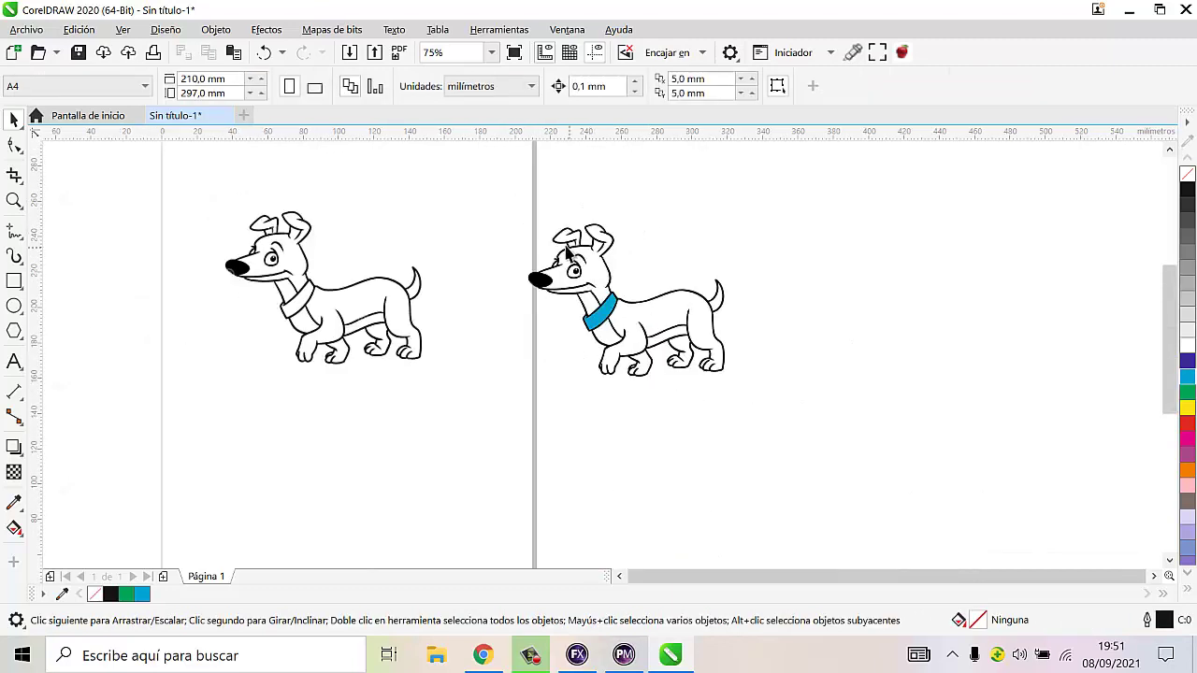
pyautogui.moveTo(110, 196); pyautogui.dragTo(498, 432)
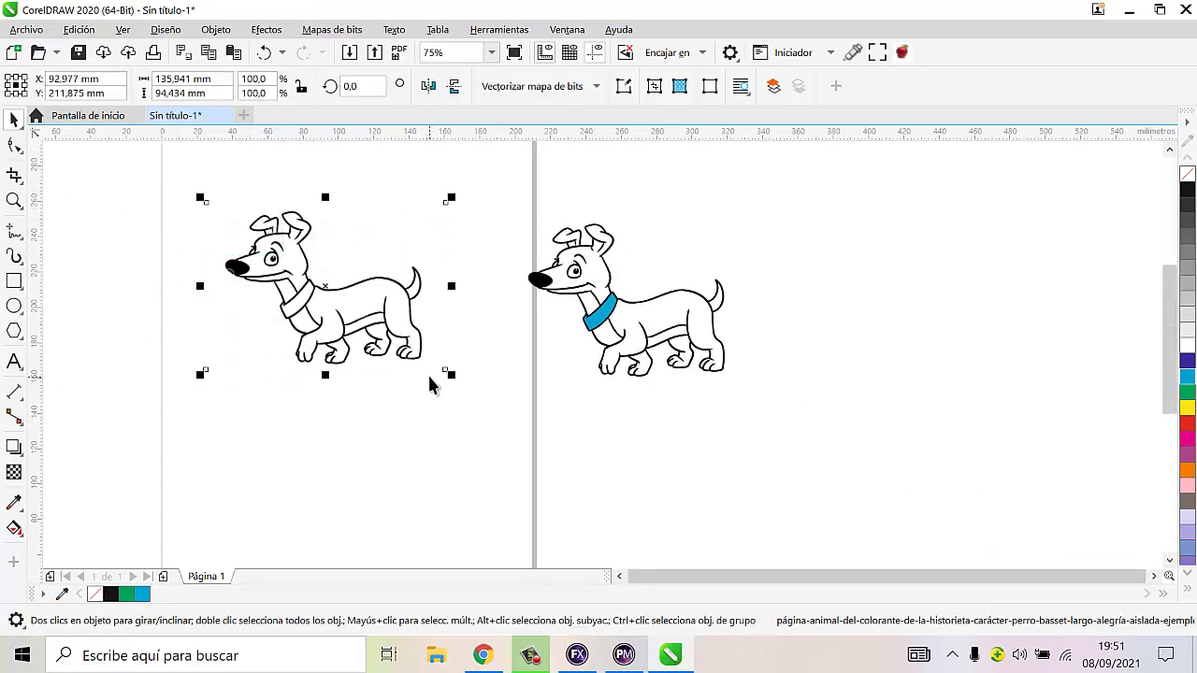
pyautogui.press('Delete')
pyautogui.moveTo(451, 157); pyautogui.dragTo(768, 433)
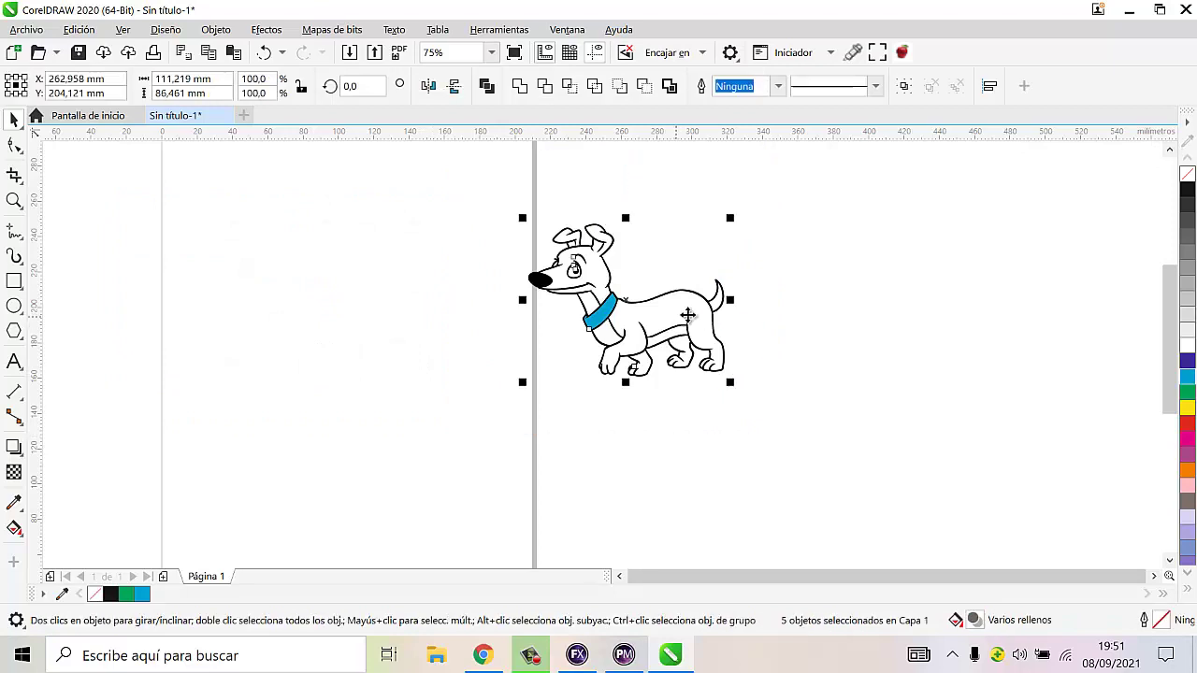
pyautogui.moveTo(685, 315); pyautogui.dragTo(427, 302)
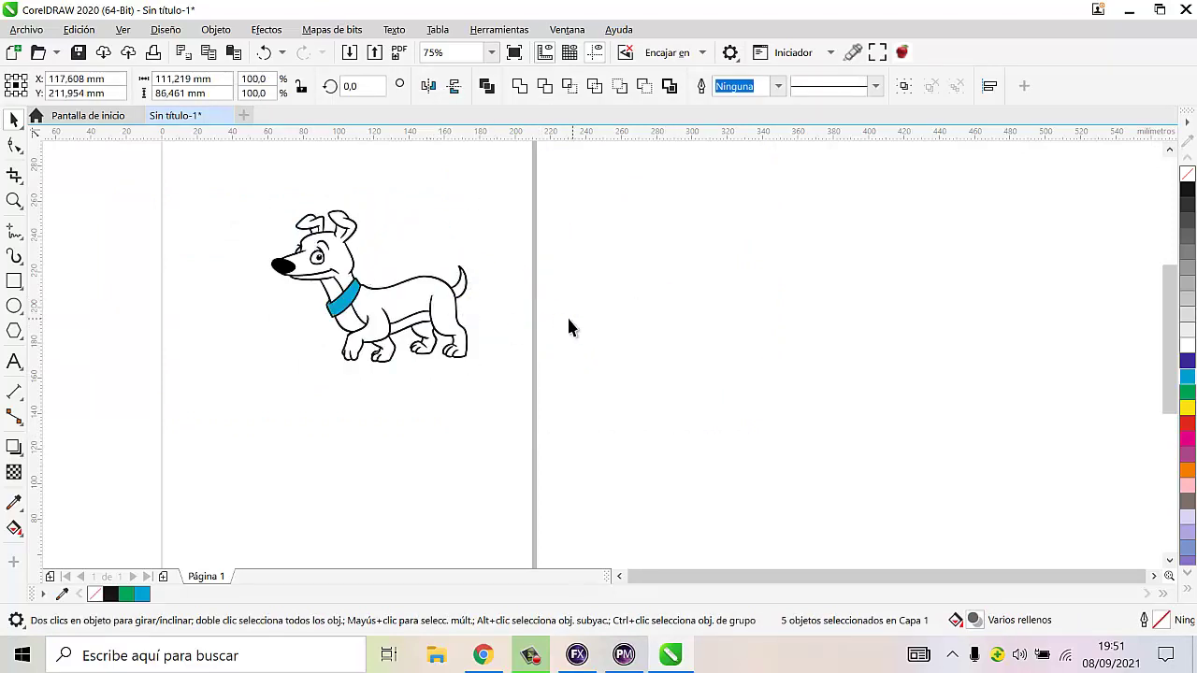
pyautogui.click(378, 391)
pyautogui.scroll(-2, 378, 391)
pyautogui.scroll(2, 333, 330)
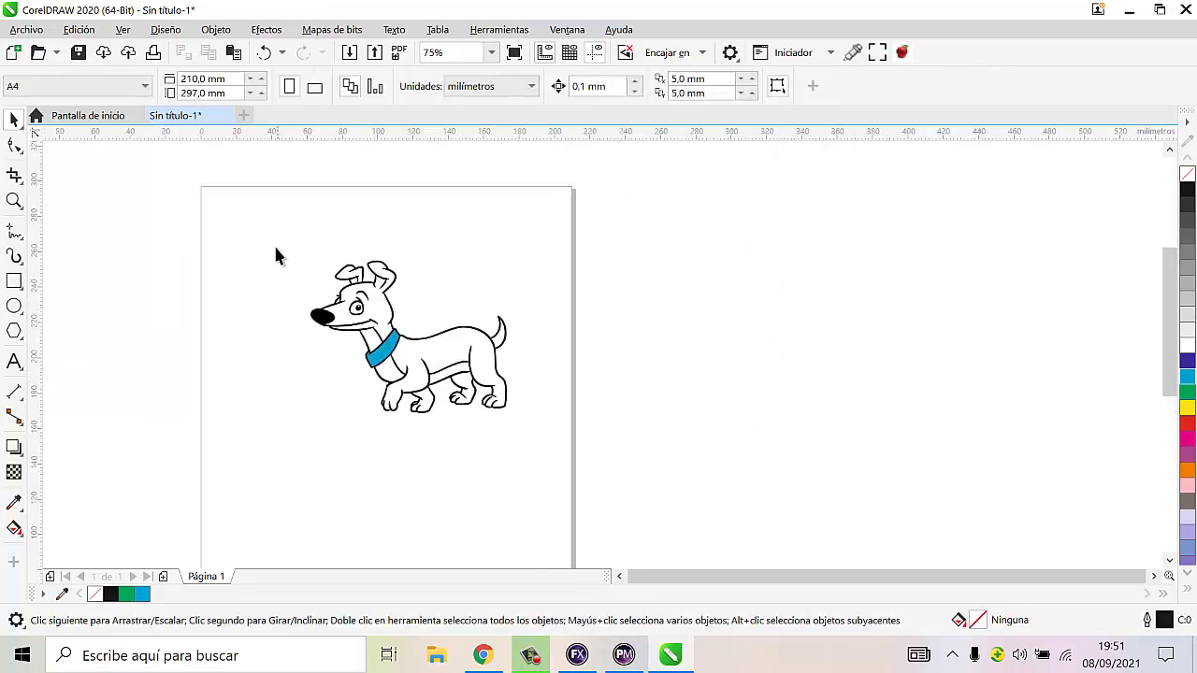
pyautogui.moveTo(569, 423); pyautogui.dragTo(570, 425)
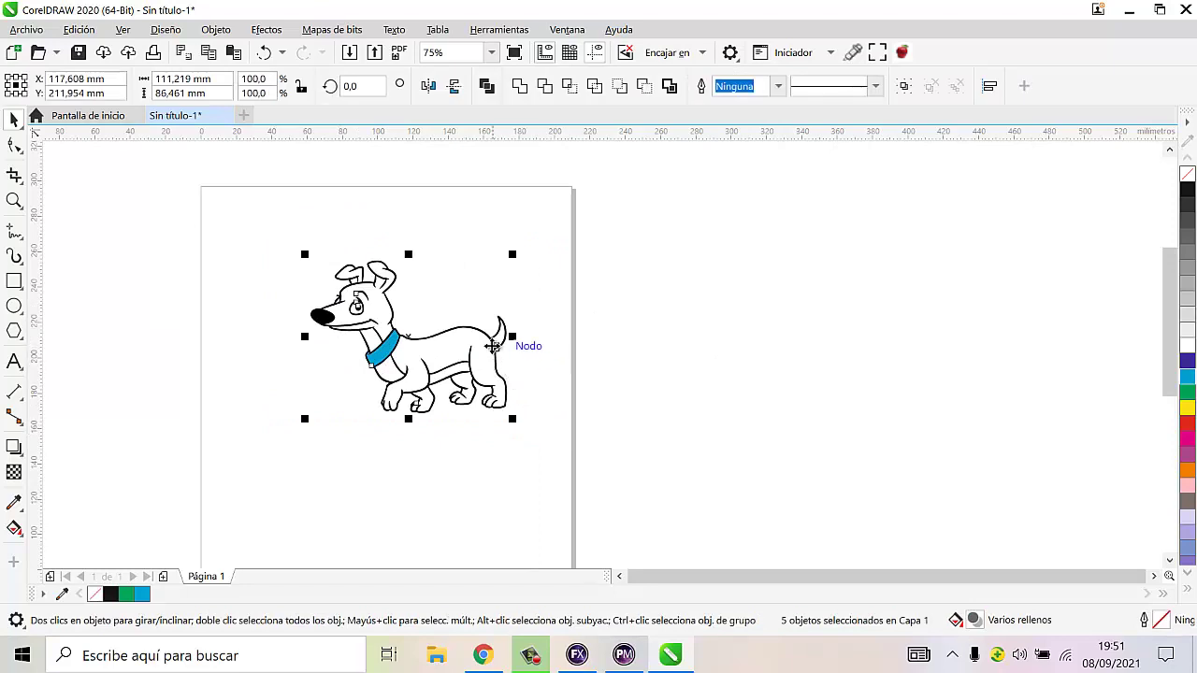
pyautogui.moveTo(489, 353)
pyautogui.mouseDown()
pyautogui.moveTo(474, 352)
pyautogui.moveTo(461, 323)
pyautogui.mouseUp()
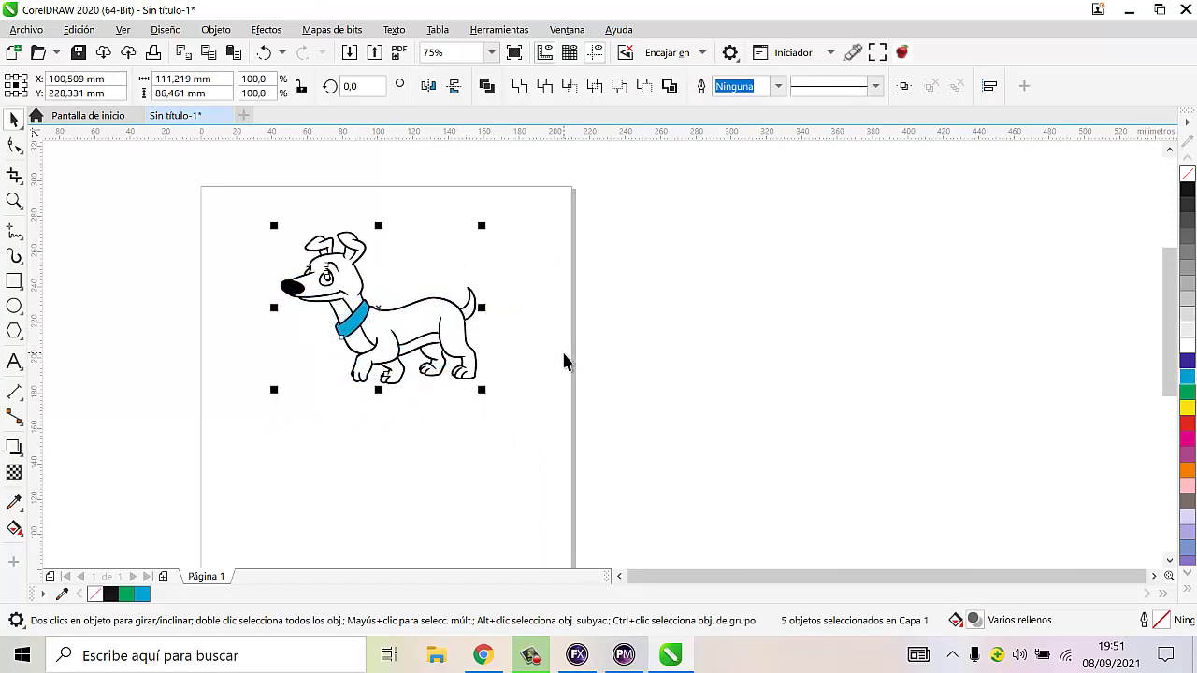
# - Switch units to centimetres and resize the dog to 20 cm wide by 14 cm tall
pyautogui.click(236, 163)
pyautogui.click(457, 89)
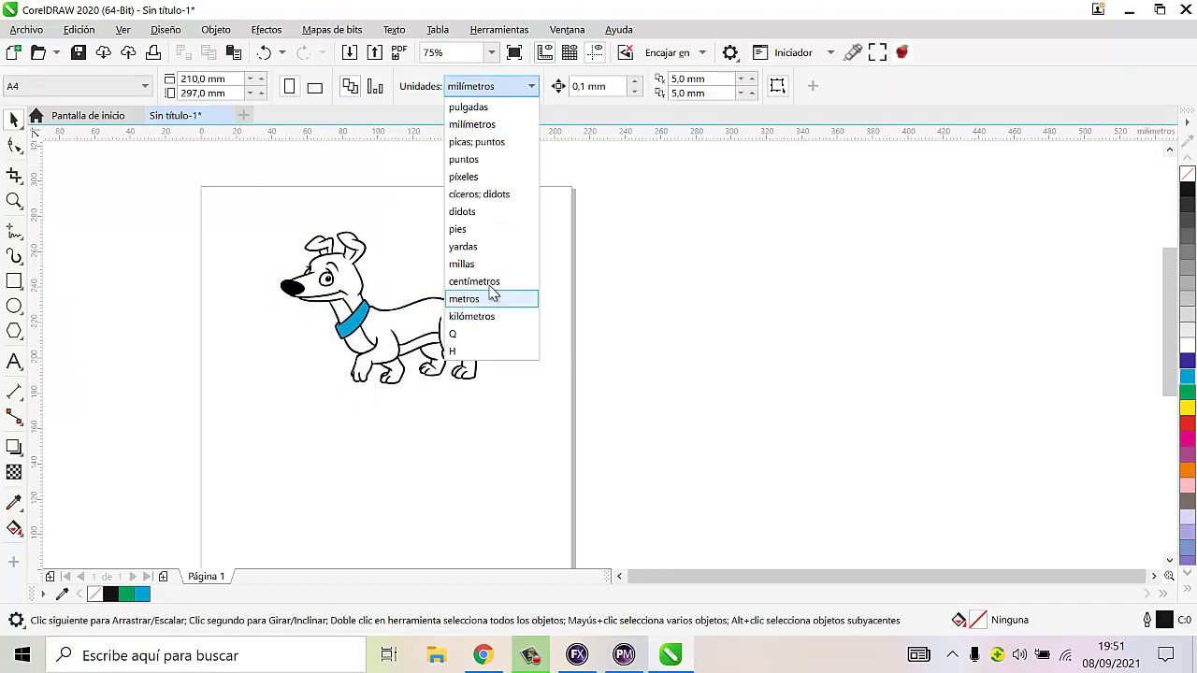
pyautogui.click(486, 279)
pyautogui.moveTo(235, 203); pyautogui.dragTo(567, 455)
pyautogui.click(192, 78)
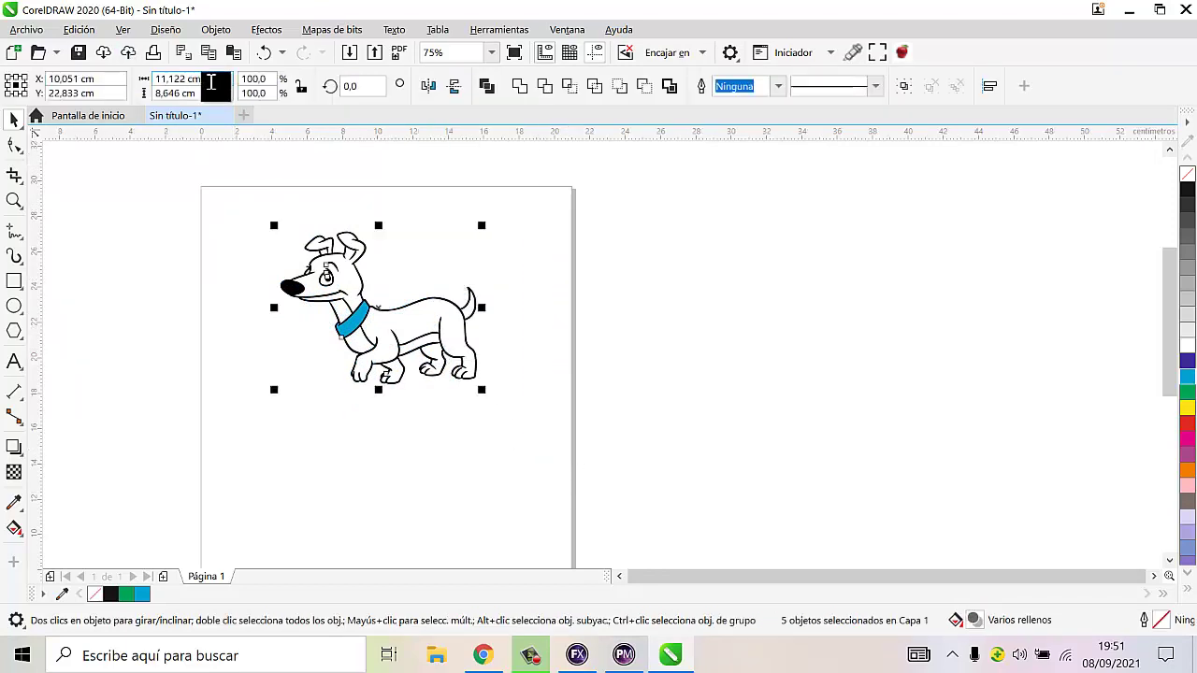
pyautogui.write('20')
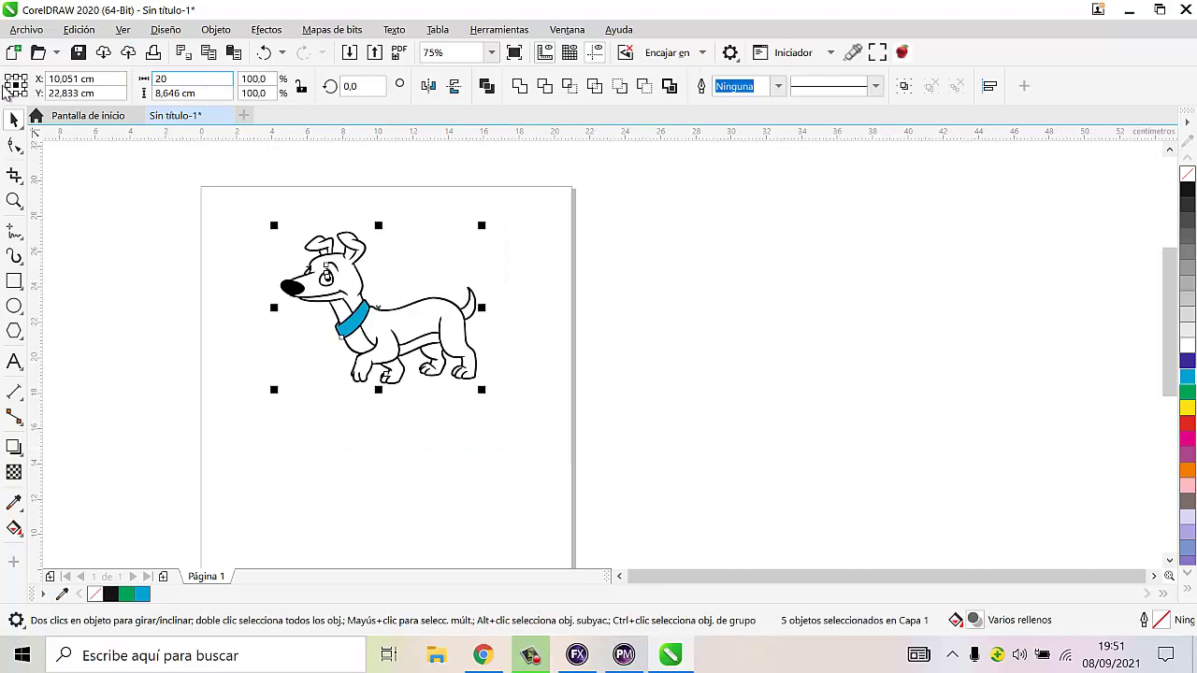
pyautogui.press('Return')
pyautogui.click(185, 254)
pyautogui.moveTo(129, 221); pyautogui.dragTo(807, 524)
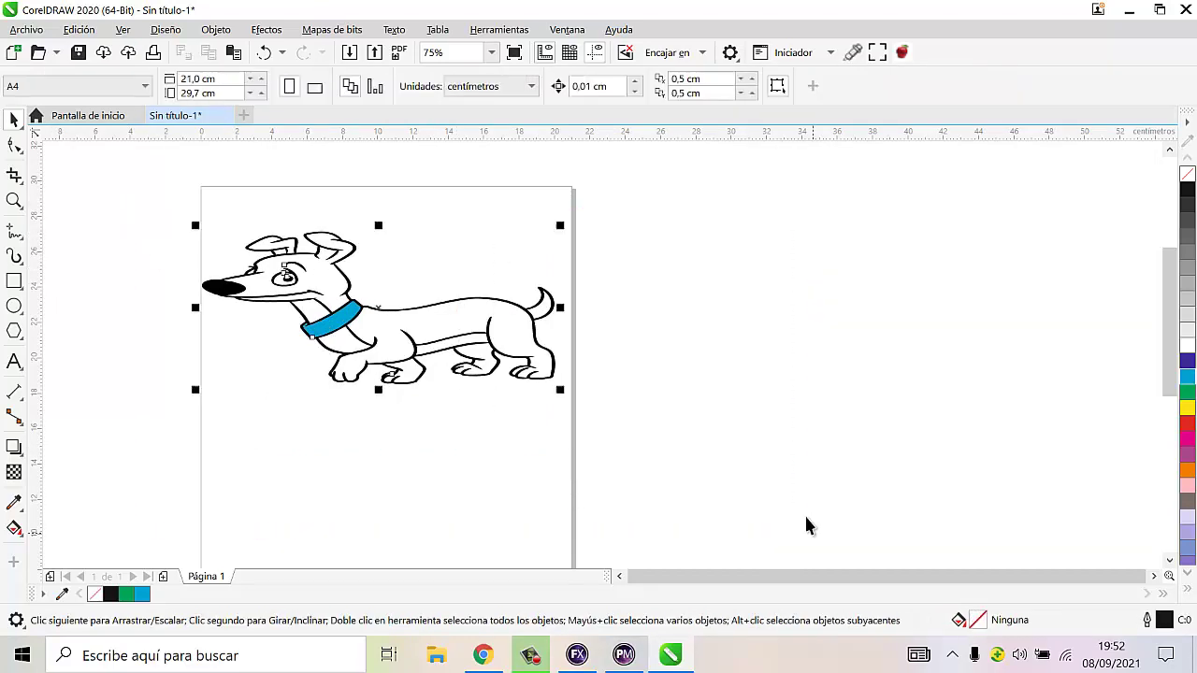
pyautogui.click(192, 92)
pyautogui.write('14')
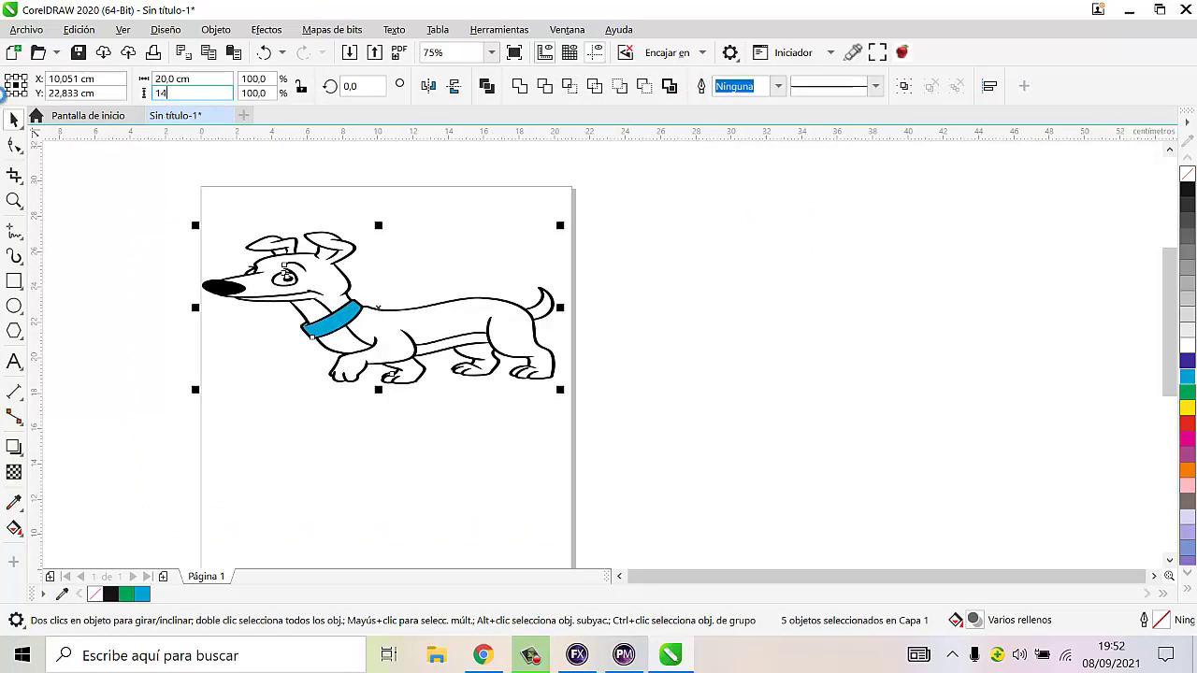
pyautogui.press('Return')
pyautogui.click(266, 181)
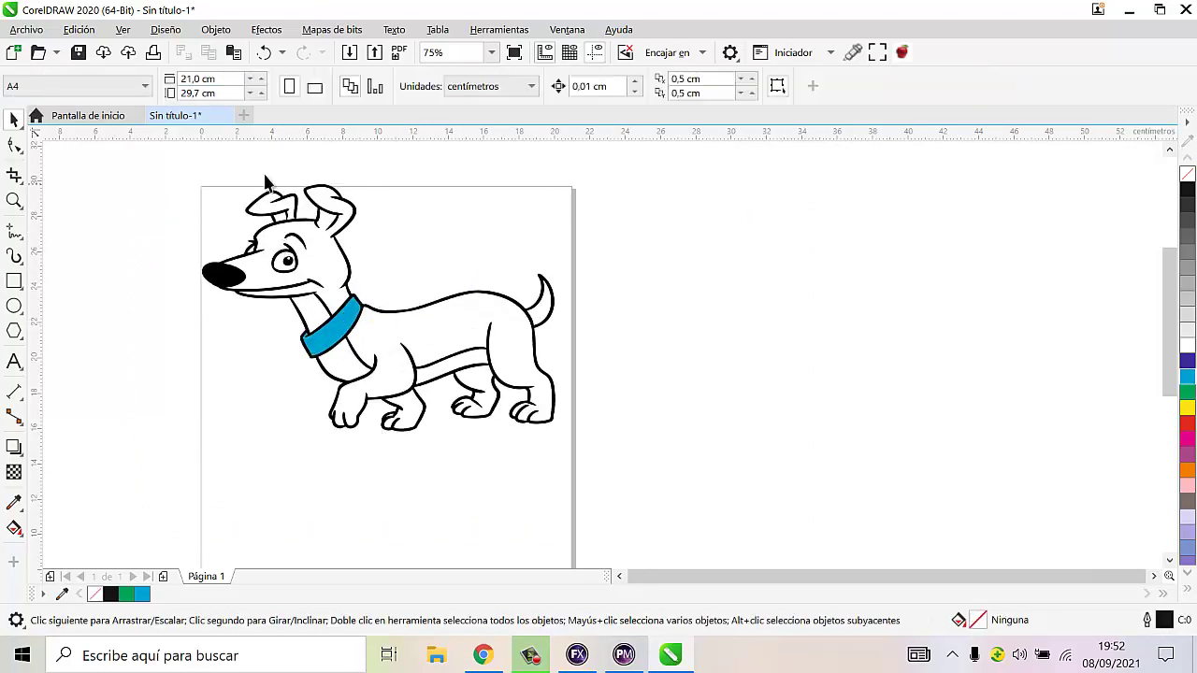
pyautogui.moveTo(540, 318); pyautogui.dragTo(532, 318)
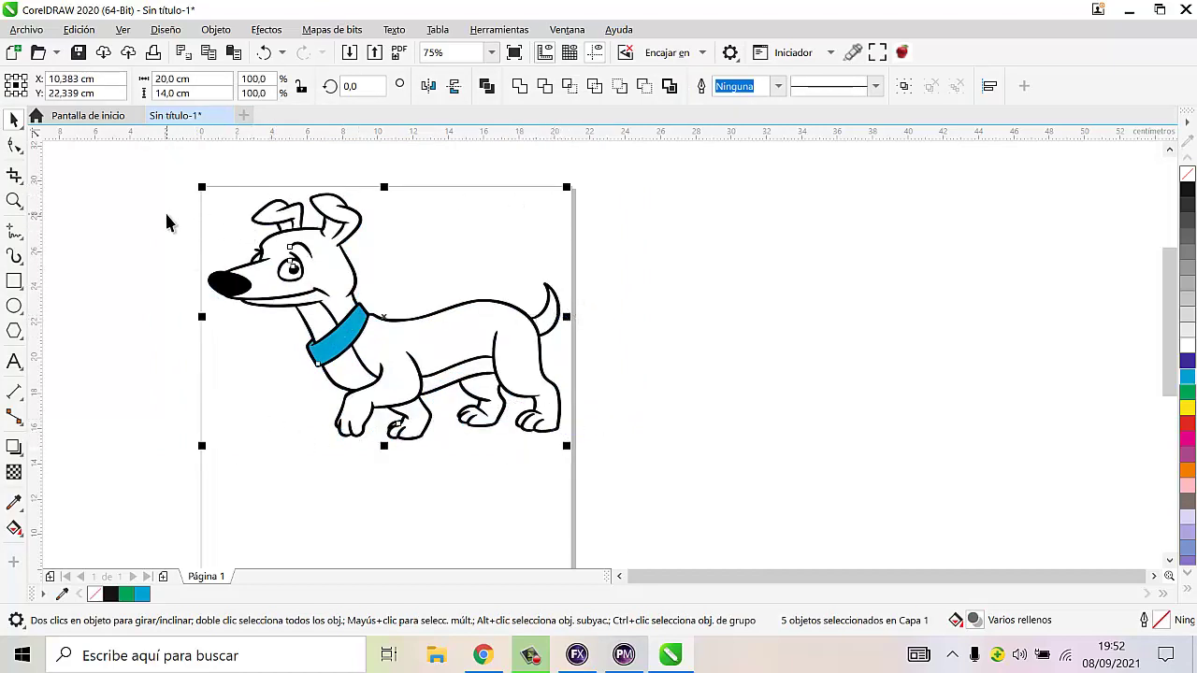
# - Set the page height to 15 cm, making the page 21 × 15 cm
pyautogui.click(167, 185)
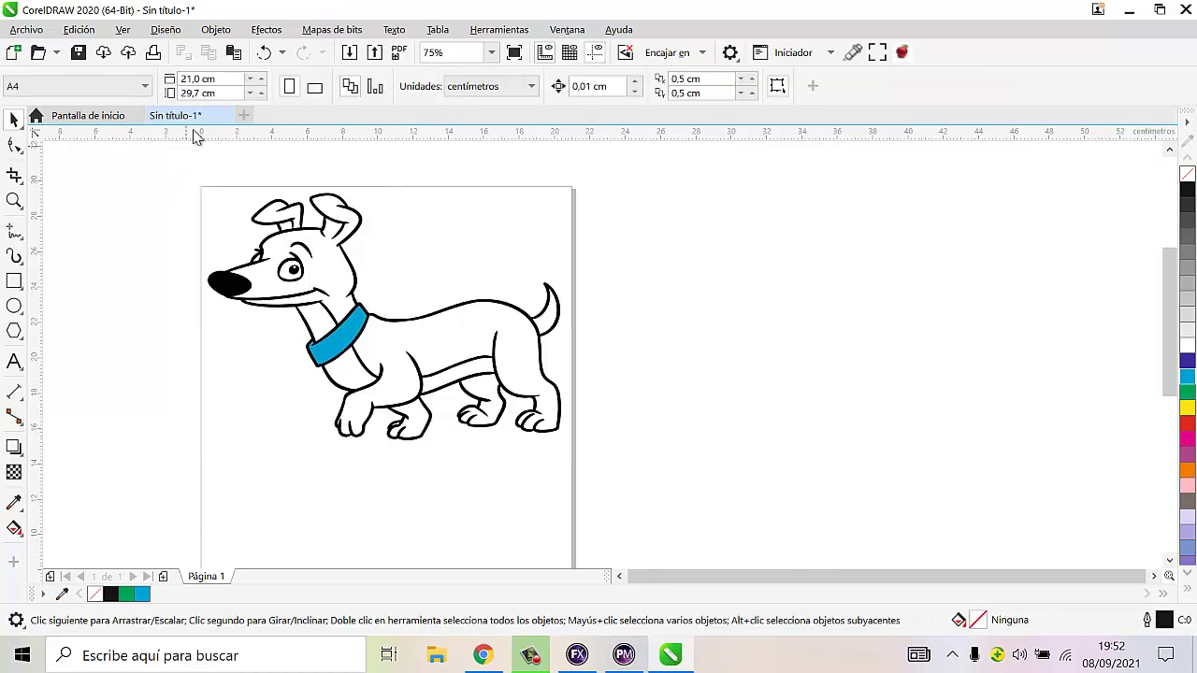
pyautogui.click(226, 94)
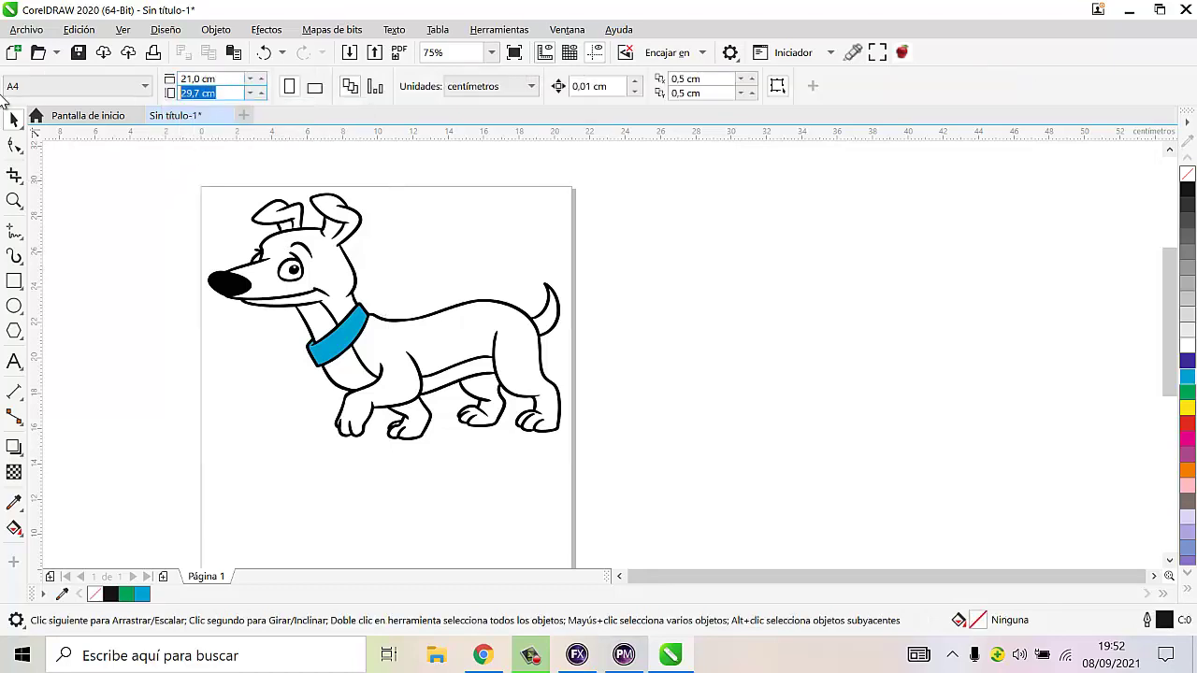
pyautogui.write('15')
pyautogui.press('Return')
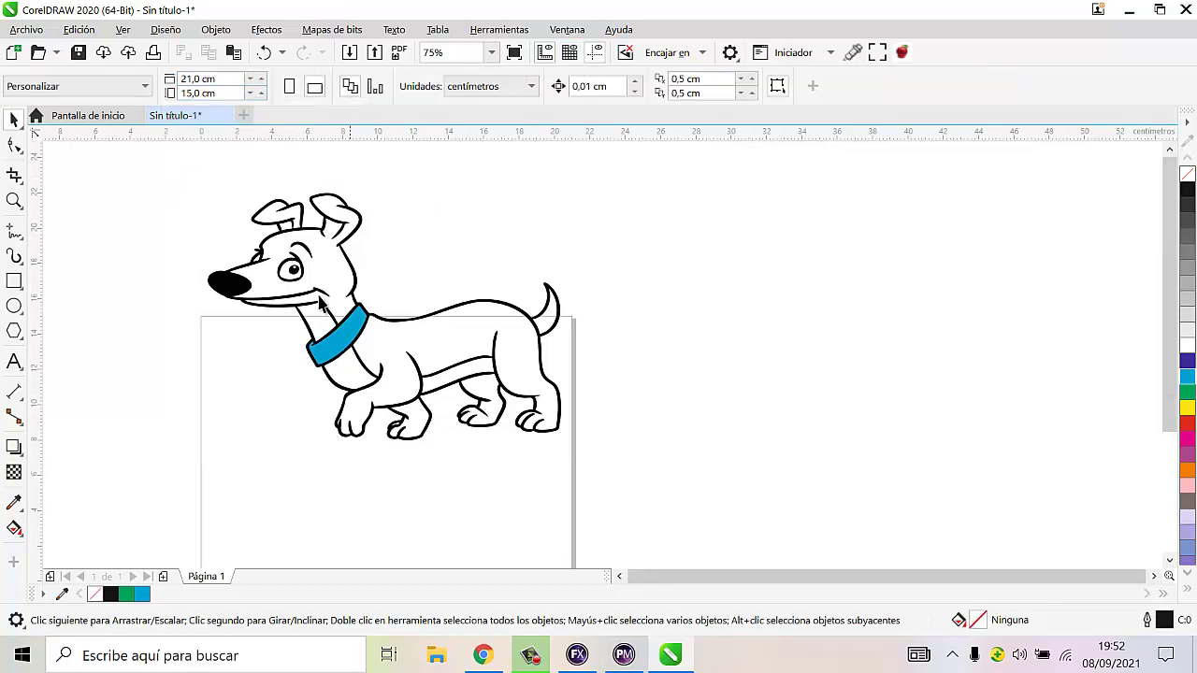
# - Group the five dog pieces and centre the group on the page
pyautogui.moveTo(155, 178); pyautogui.dragTo(830, 550)
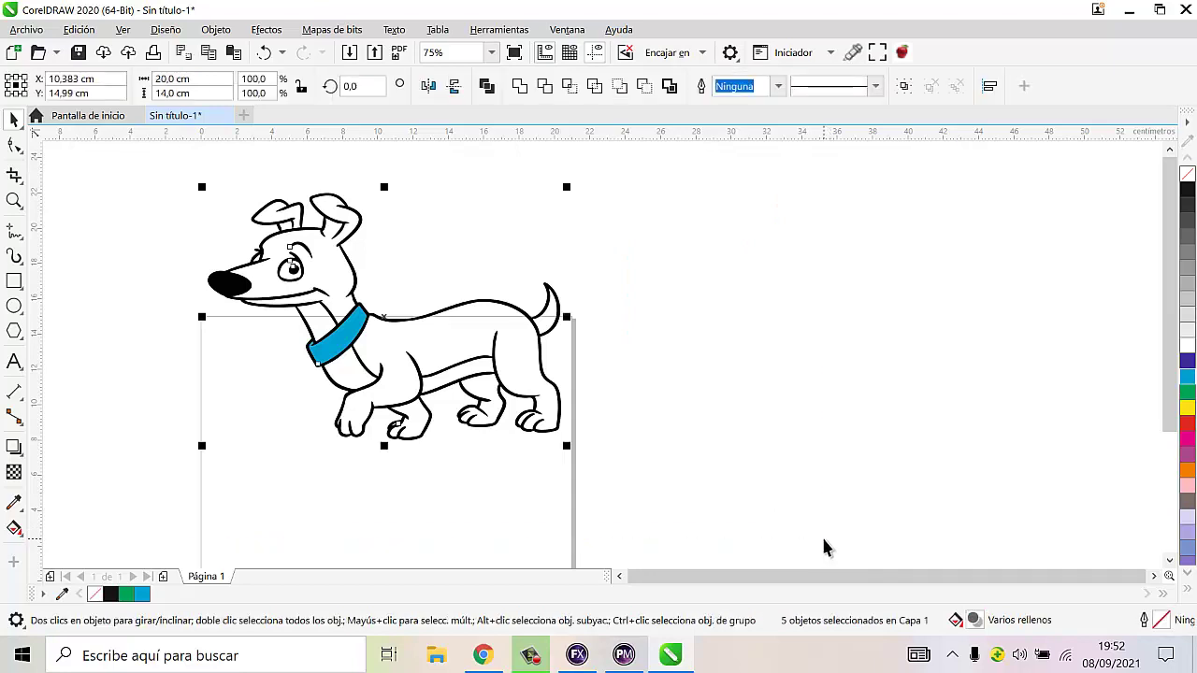
pyautogui.hotkey('ctrl', 'g')
pyautogui.press('p')
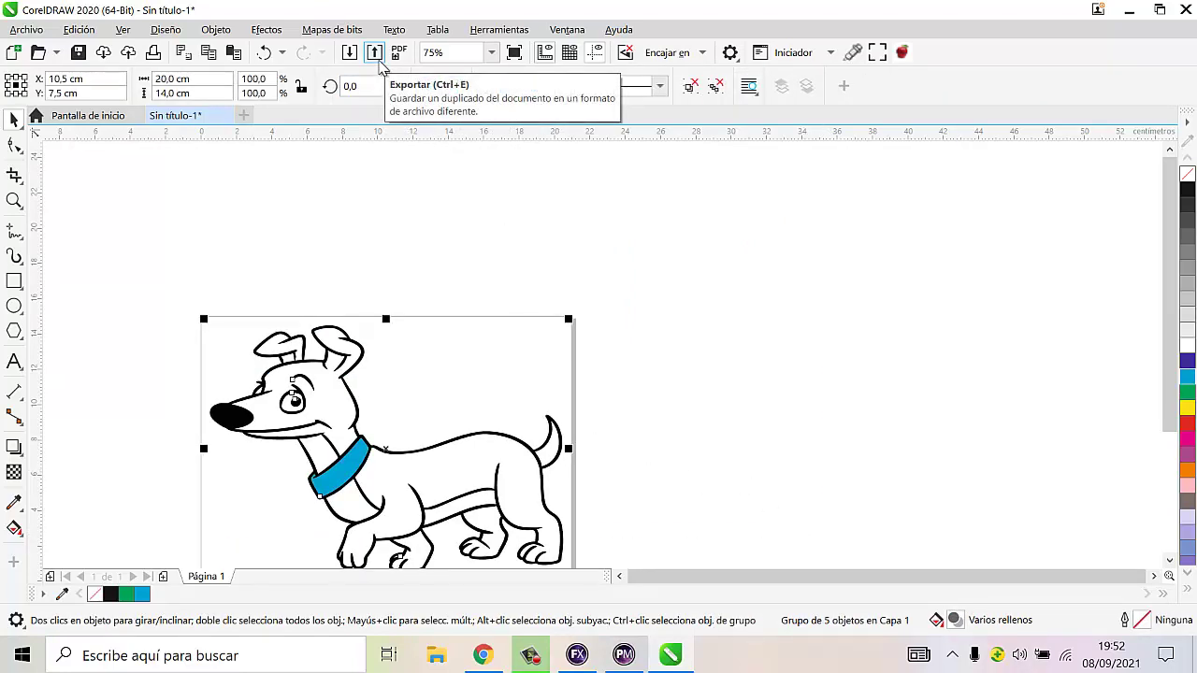
pyautogui.hotkey('shift', 'F2')
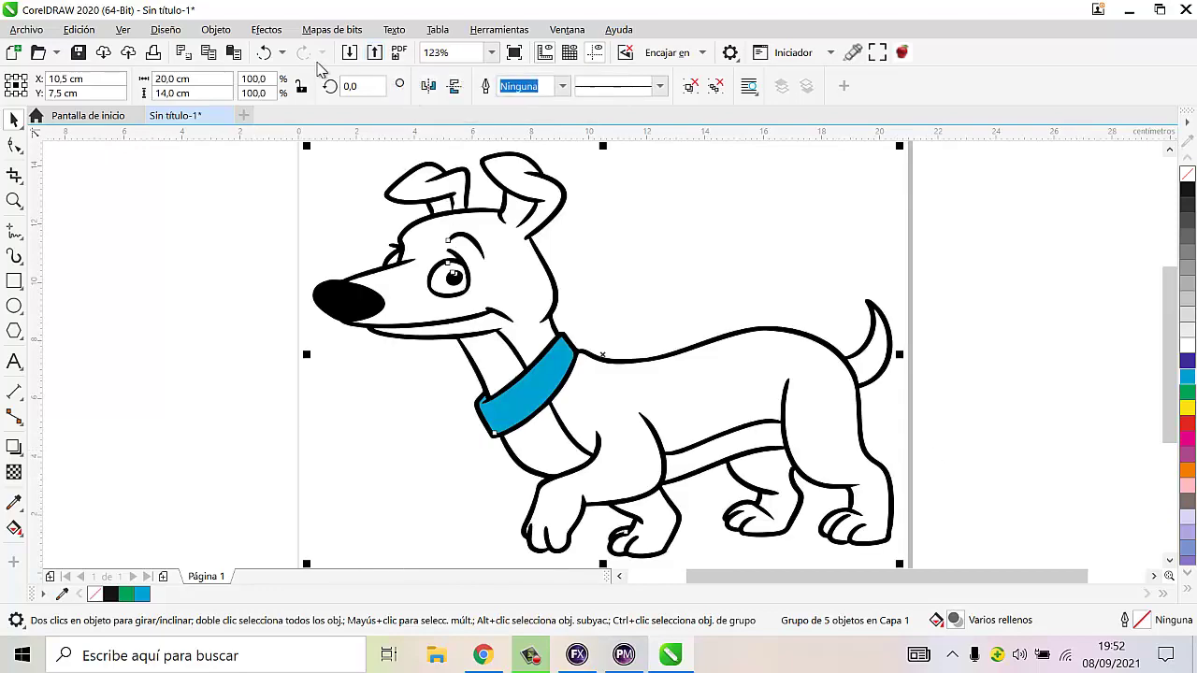
# - Export the drawing to Escritorio as a PDF named TEST PERRITO PDF
pyautogui.click(371, 54)
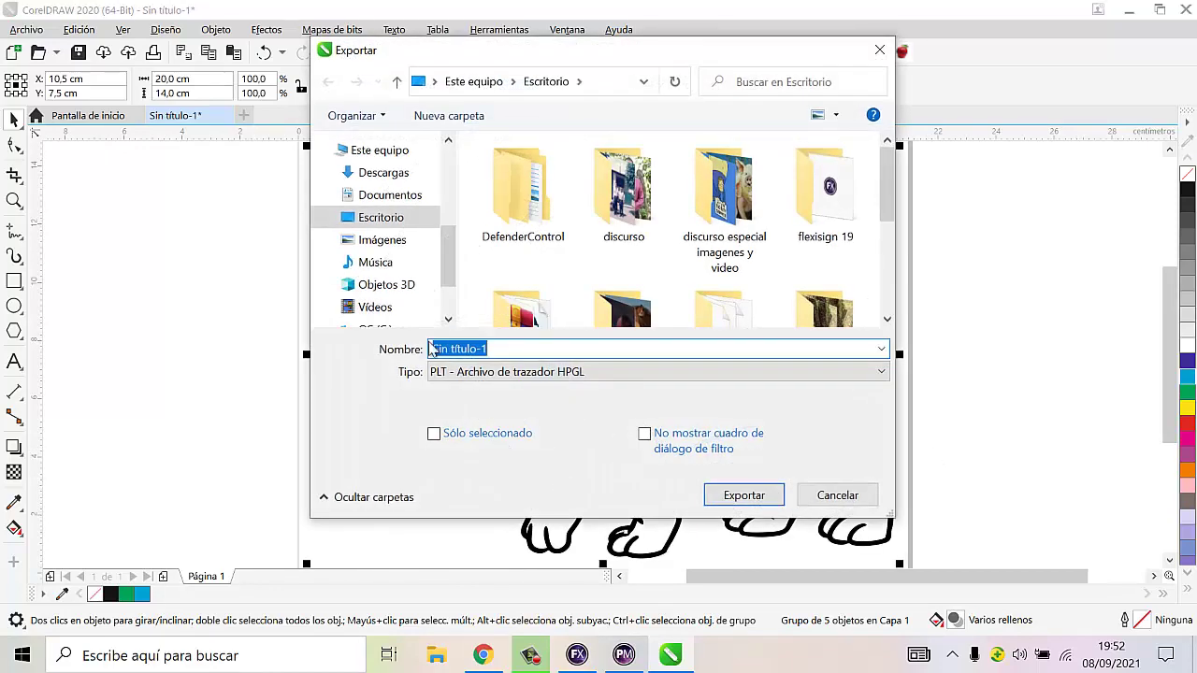
pyautogui.click(619, 374)
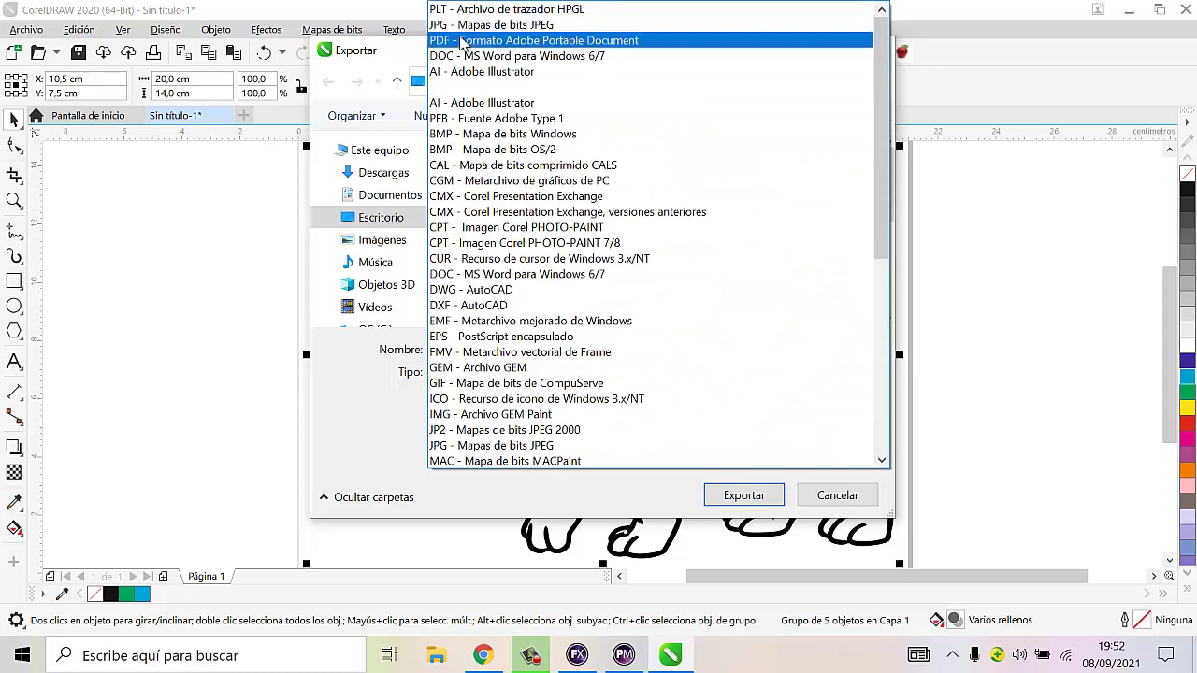
pyautogui.click(459, 39)
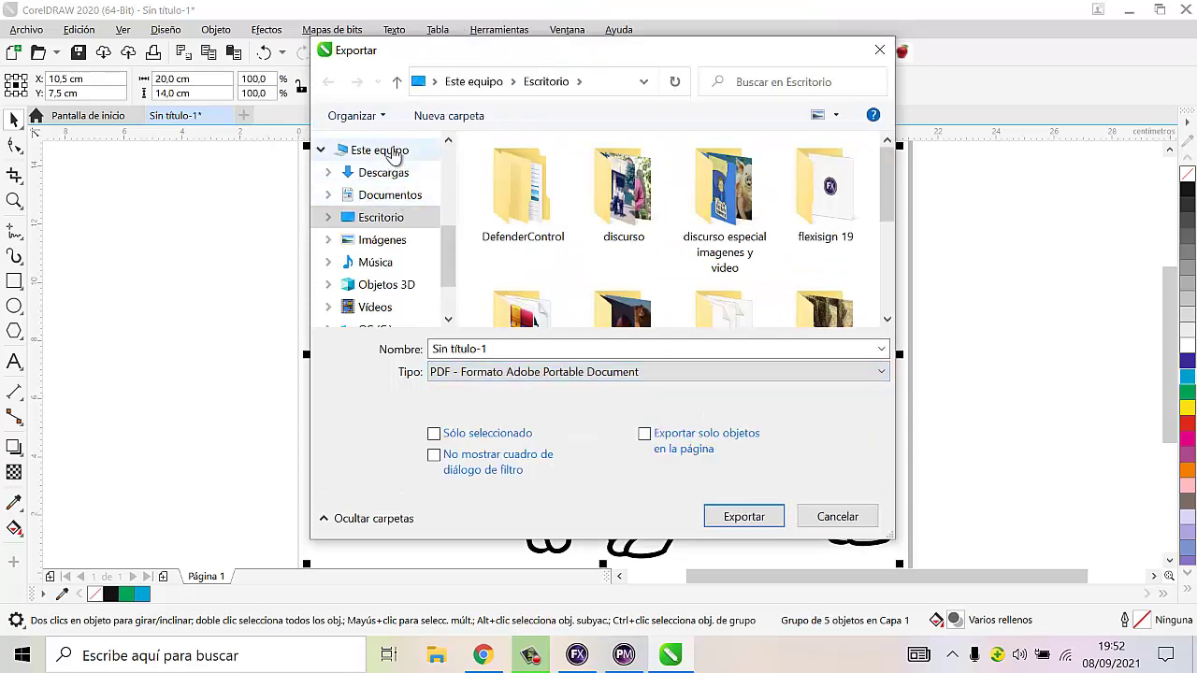
pyautogui.click(390, 151)
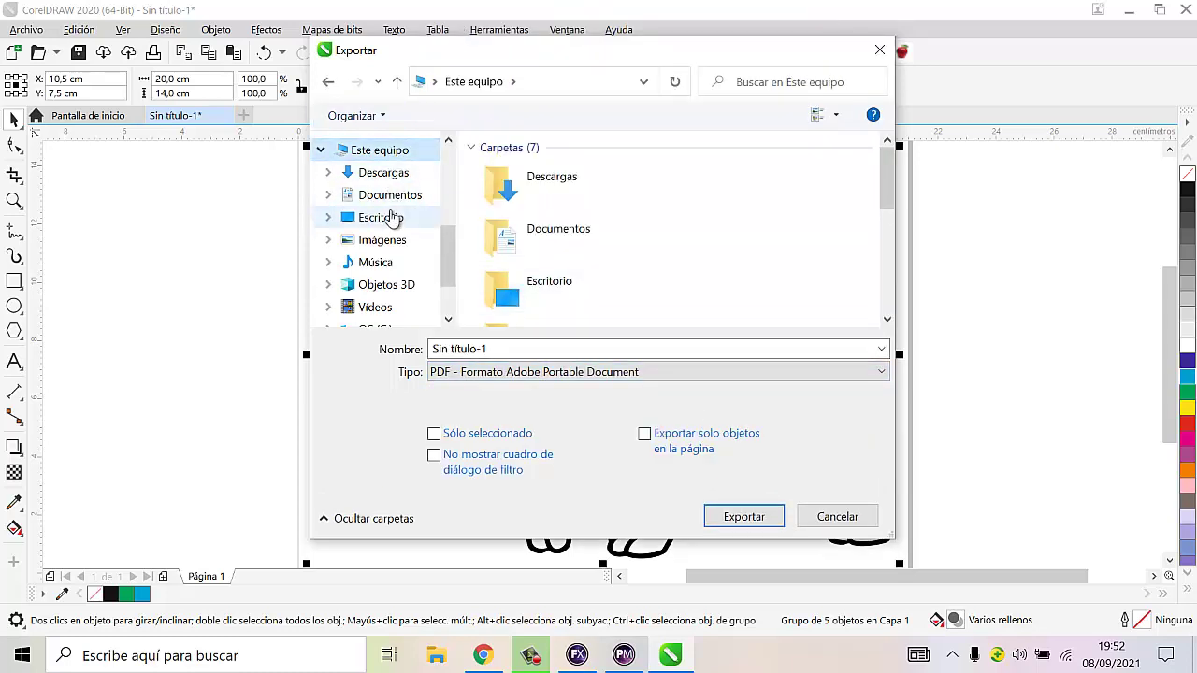
pyautogui.click(388, 217)
pyautogui.moveTo(507, 349); pyautogui.dragTo(287, 345)
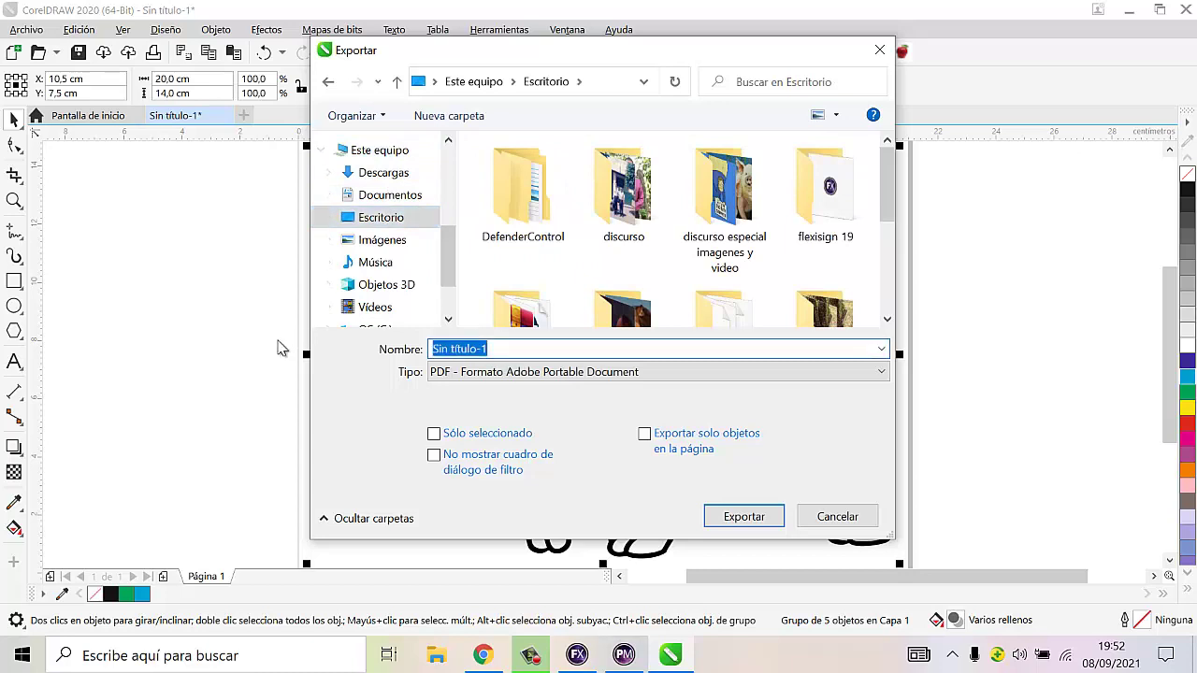
pyautogui.write('TEST PERRITO PDF')
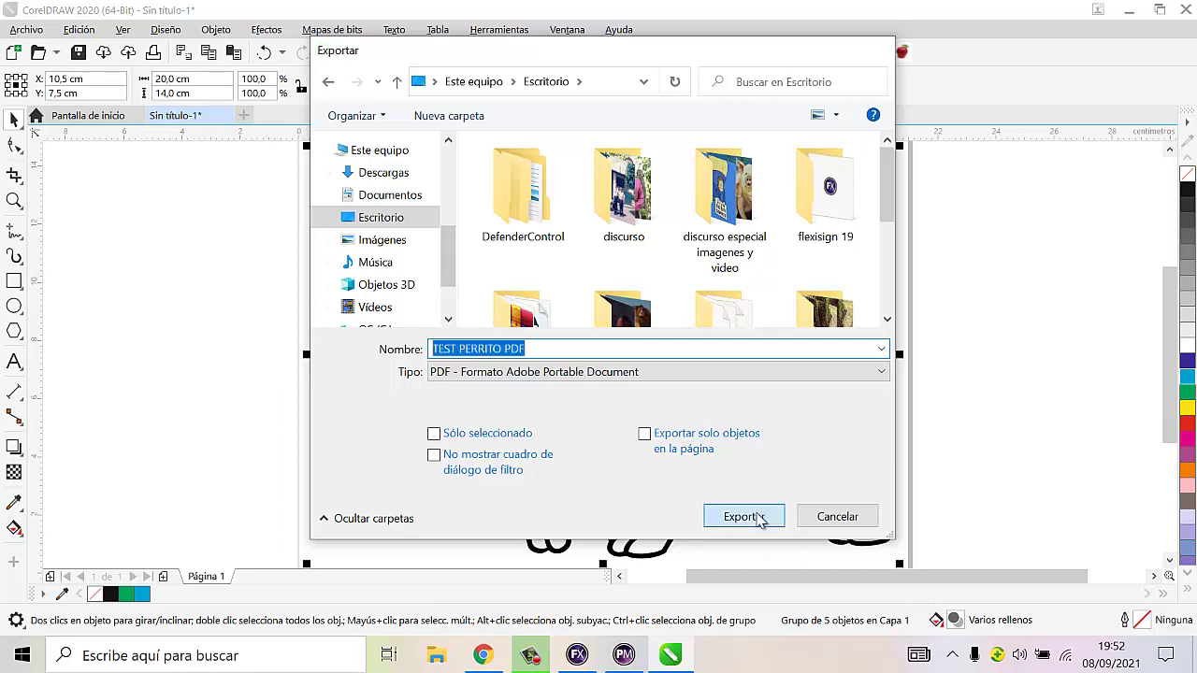
pyautogui.click(759, 517)
pyautogui.click(783, 513)
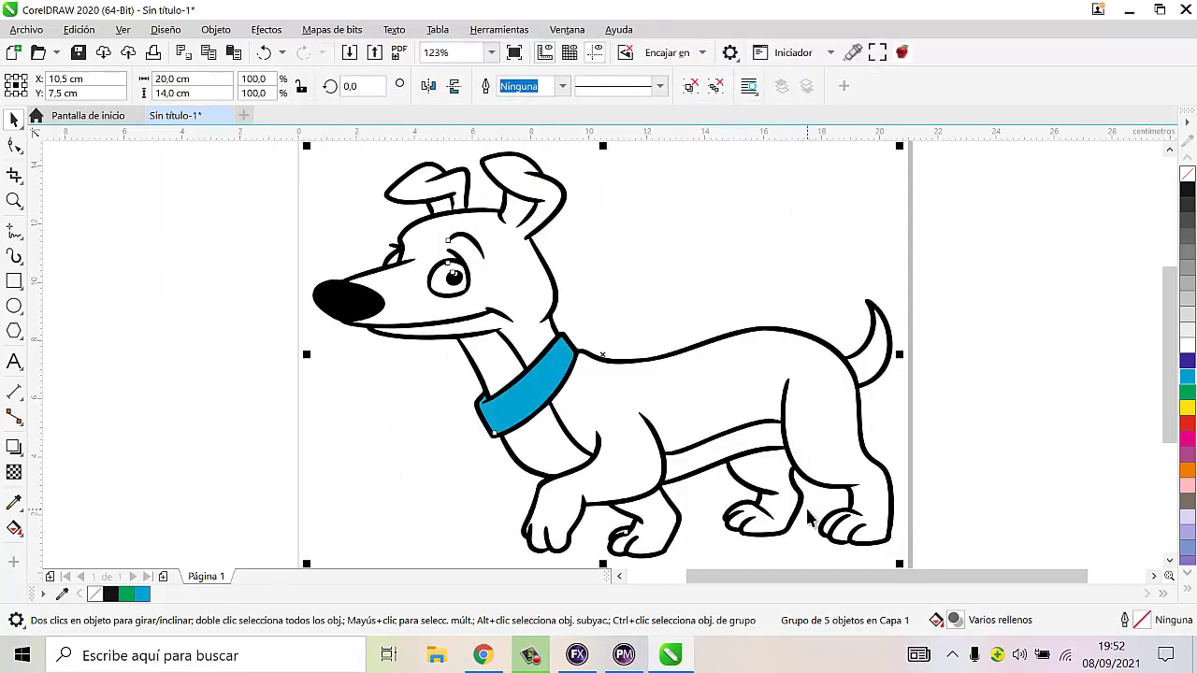
# - In FlexiSIGN, import TEST PERRITO PDF from Escritorio and place it on the page
pyautogui.moveTo(577, 655)
pyautogui.click(583, 589)
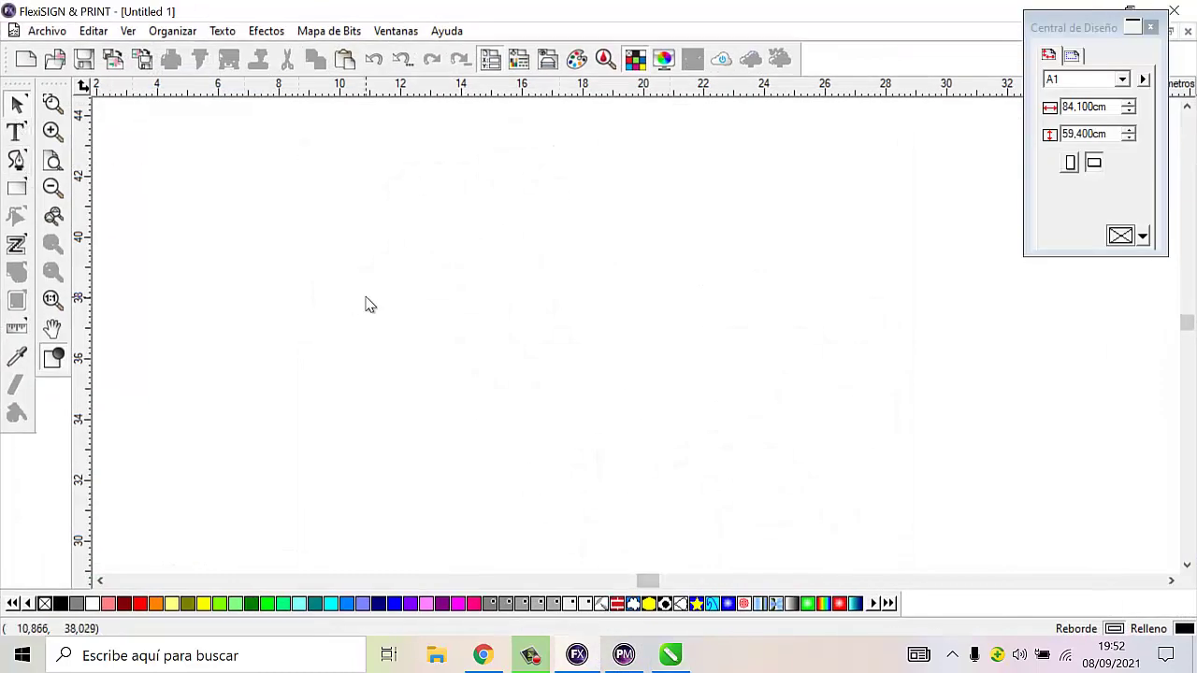
pyautogui.scroll(-2, 367, 304)
pyautogui.click(53, 159)
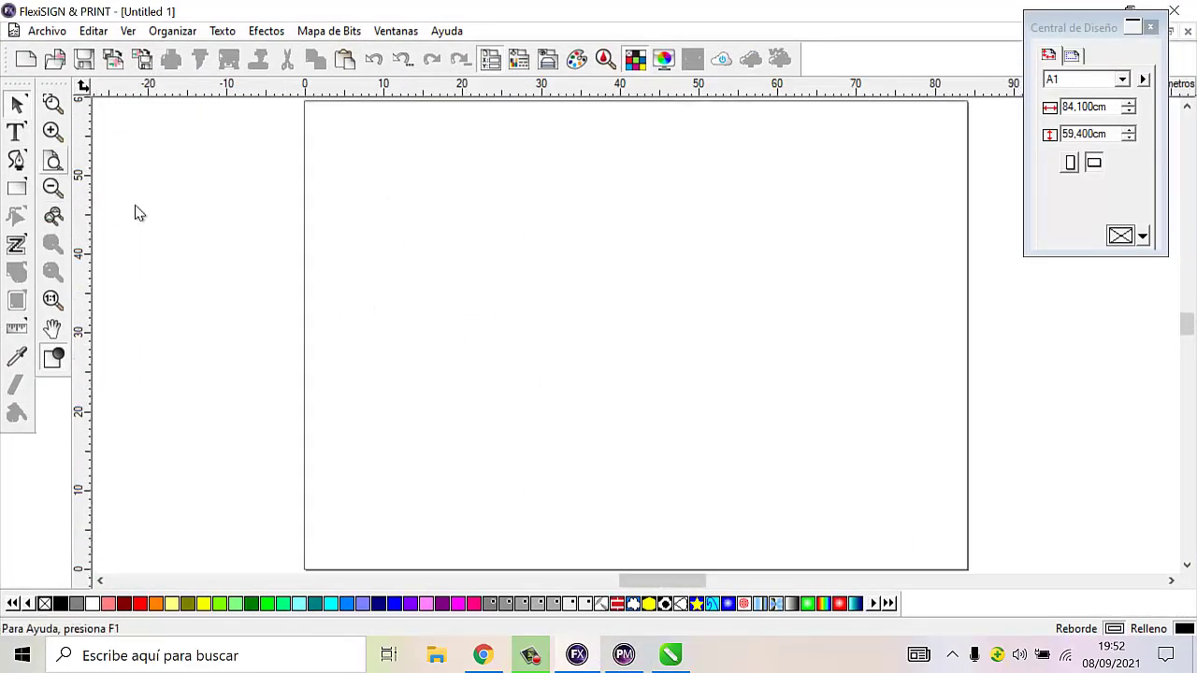
pyautogui.rightClick(450, 204)
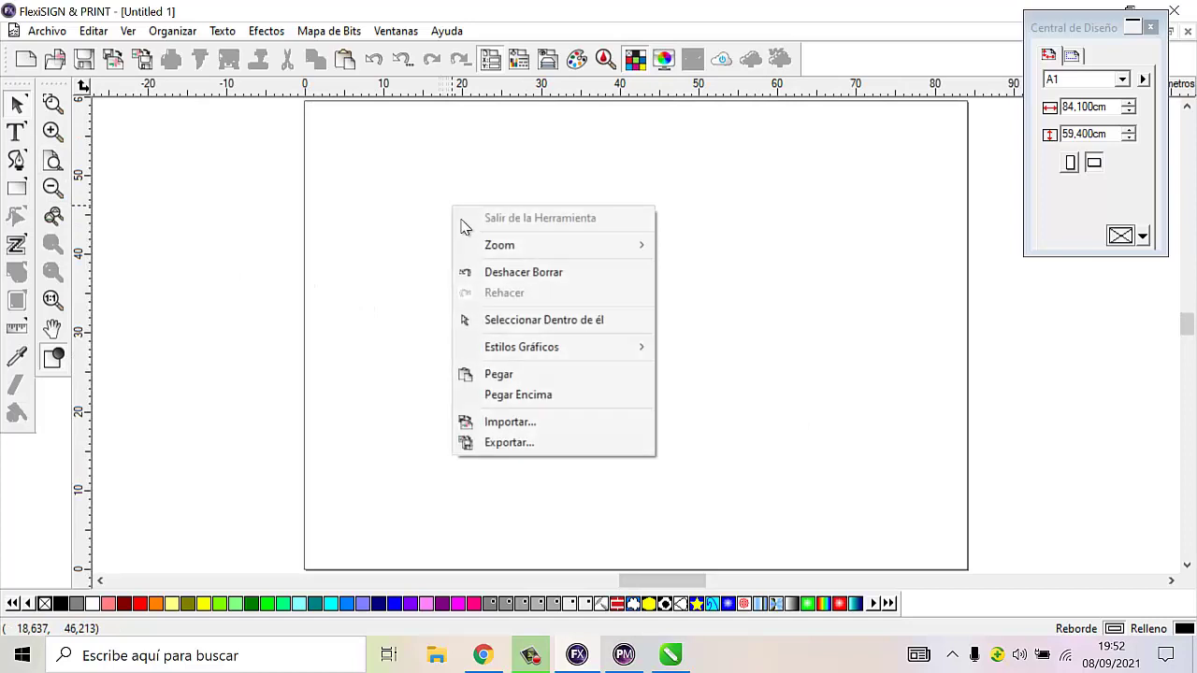
pyautogui.click(530, 420)
pyautogui.click(356, 263)
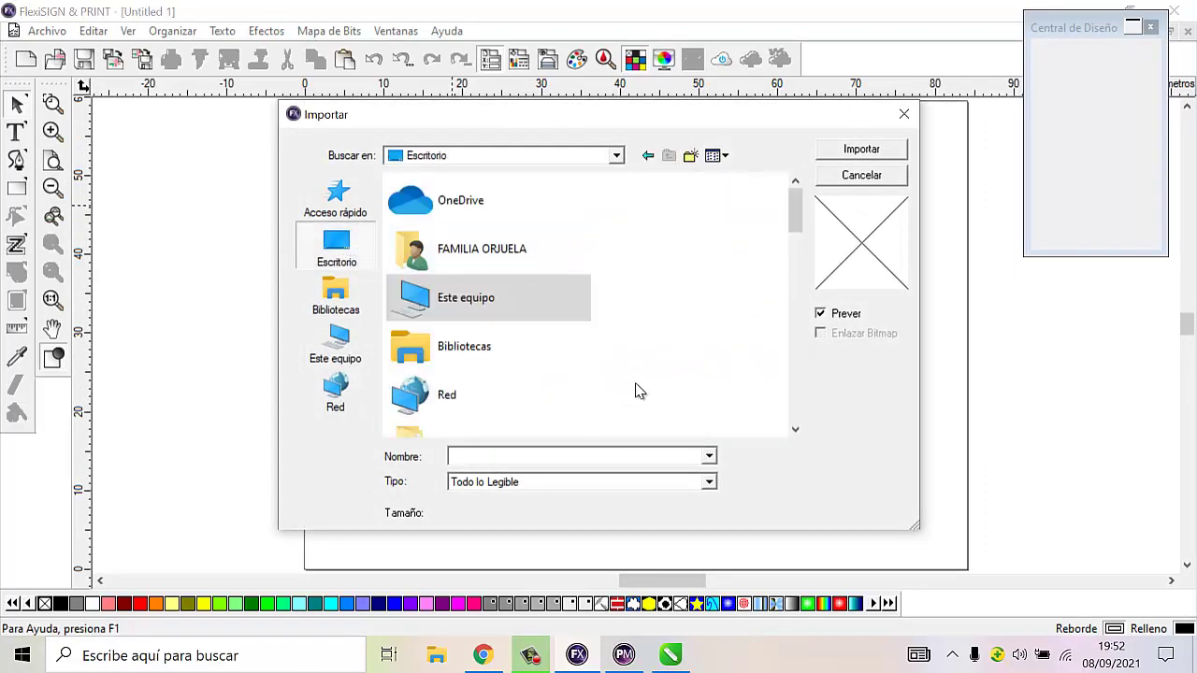
pyautogui.write('T')
pyautogui.press('Down')
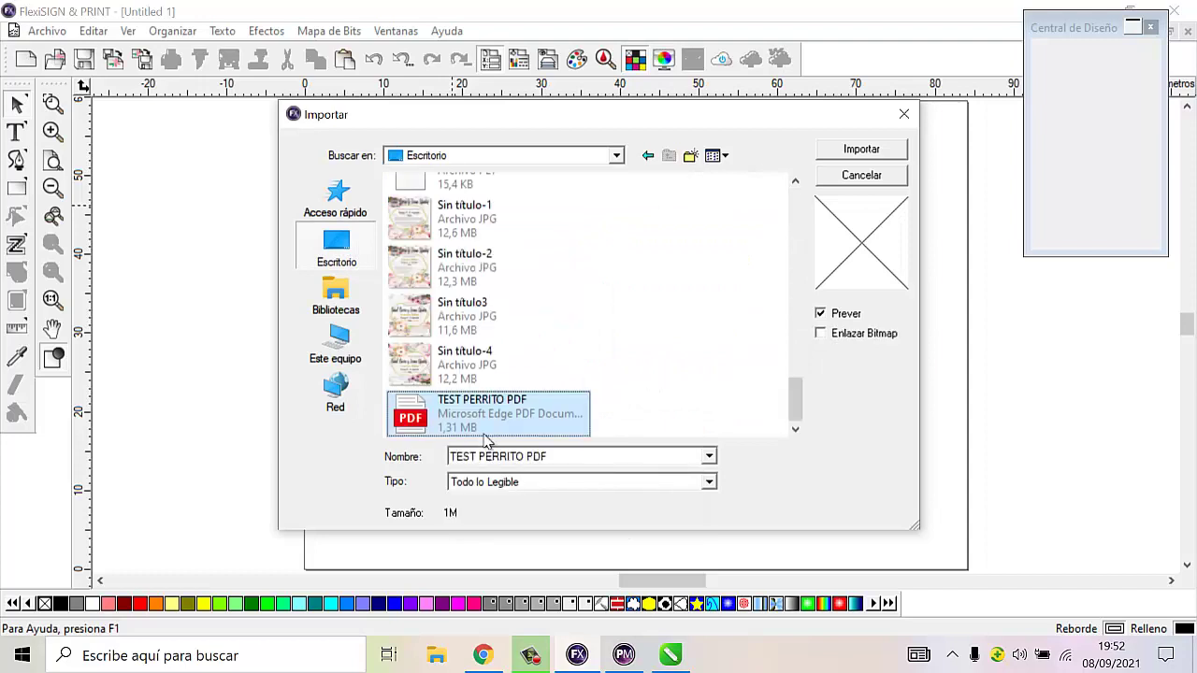
pyautogui.click(861, 149)
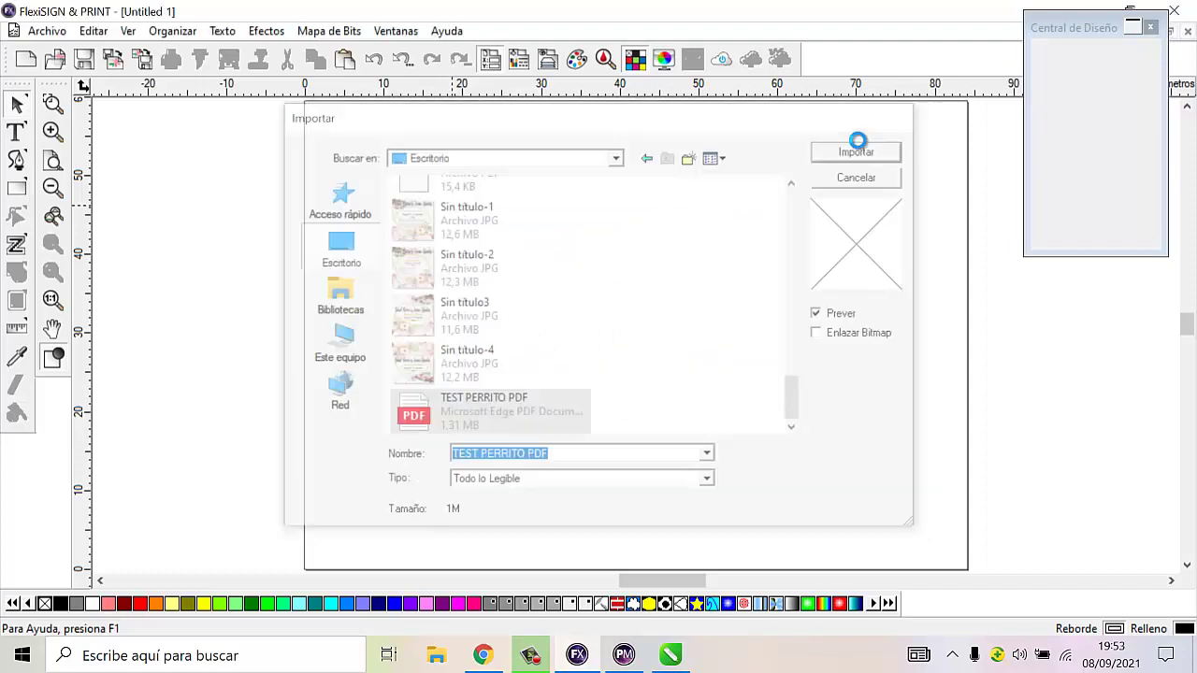
pyautogui.click(519, 181)
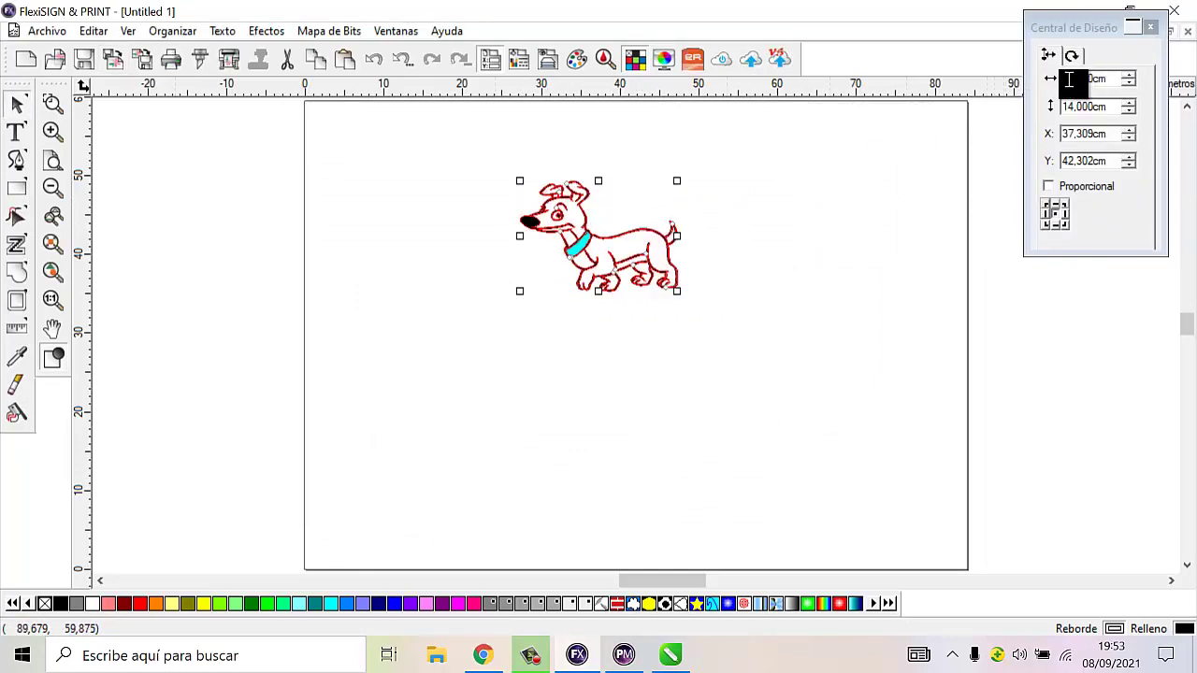
# - Zoom in on the 20 × 14 cm dog, preview its cut outlines, and reselect it
pyautogui.doubleClick(1084, 108)
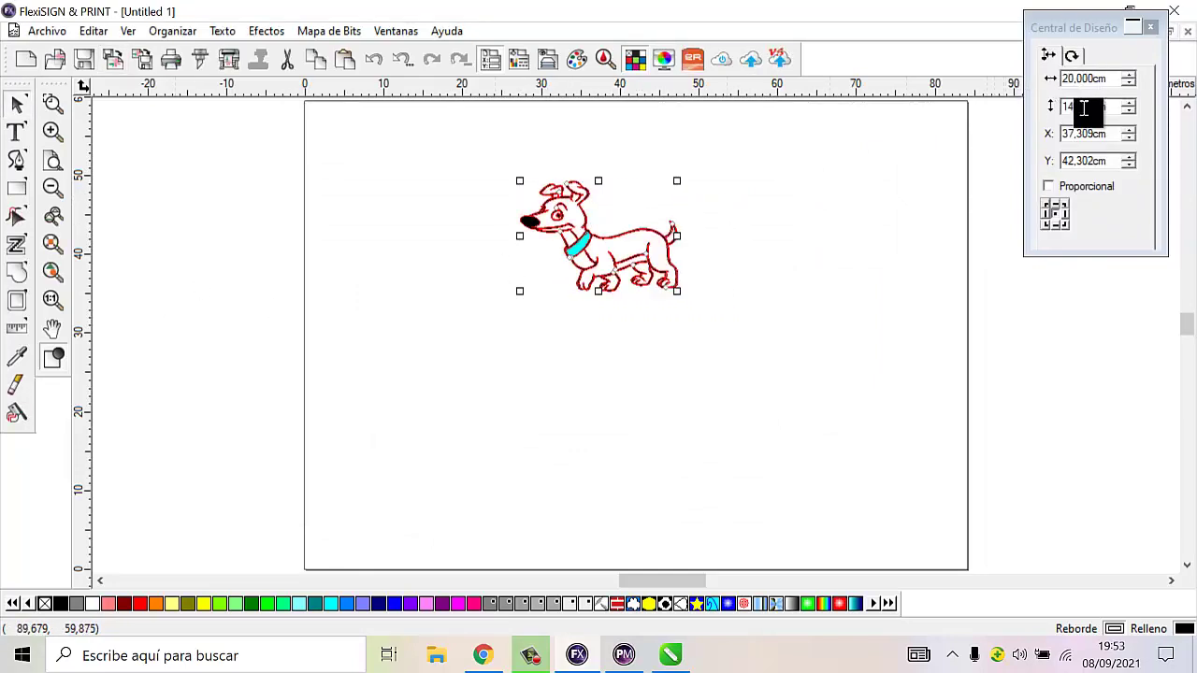
pyautogui.click(52, 271)
pyautogui.click(726, 269)
pyautogui.moveTo(556, 369); pyautogui.dragTo(492, 369)
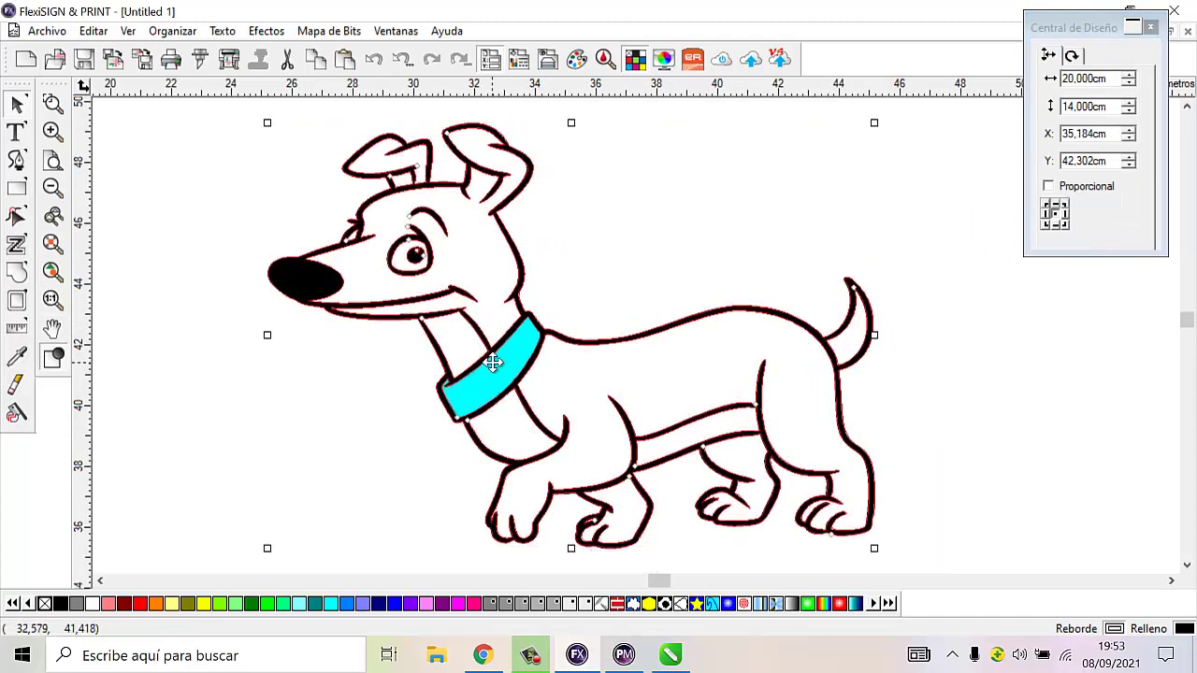
pyautogui.hotkey('ctrl', 'z')
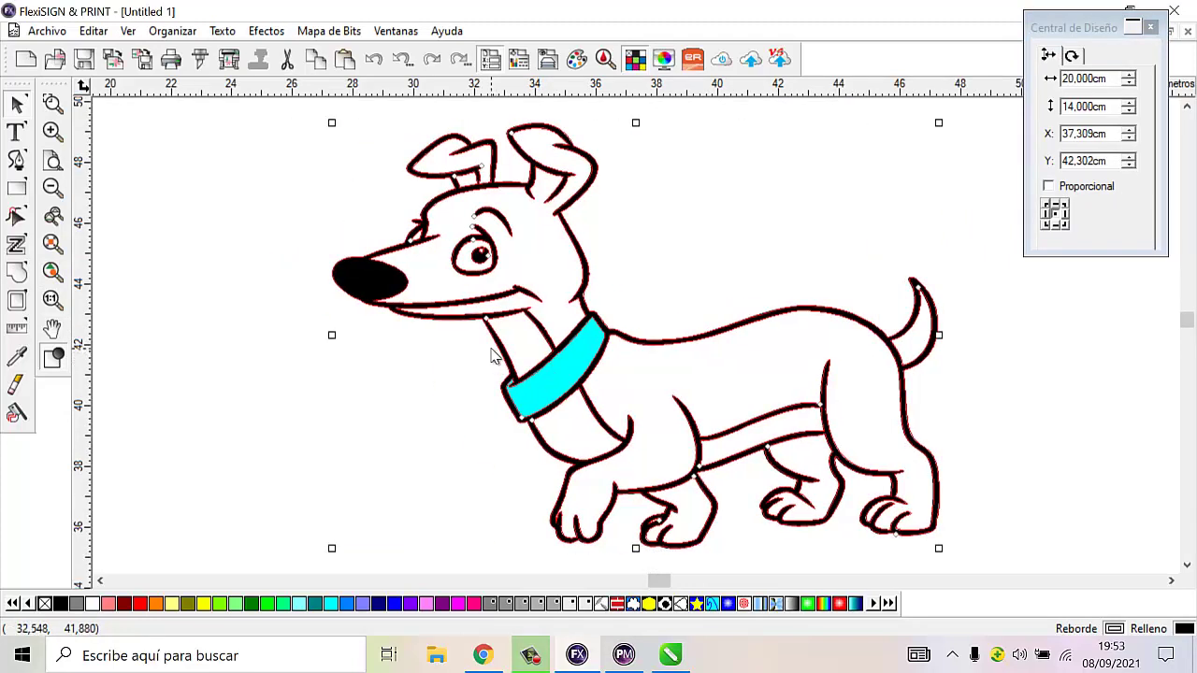
pyautogui.click(52, 356)
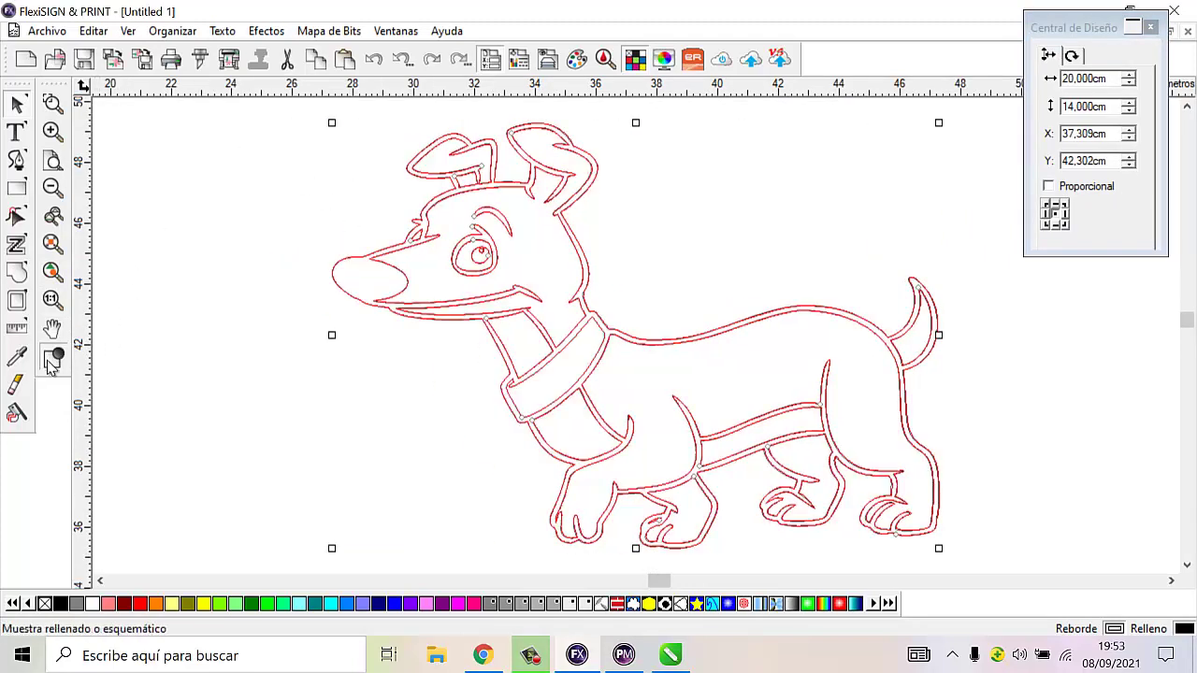
pyautogui.click(52, 356)
pyautogui.click(213, 342)
pyautogui.moveTo(249, 141); pyautogui.dragTo(695, 428)
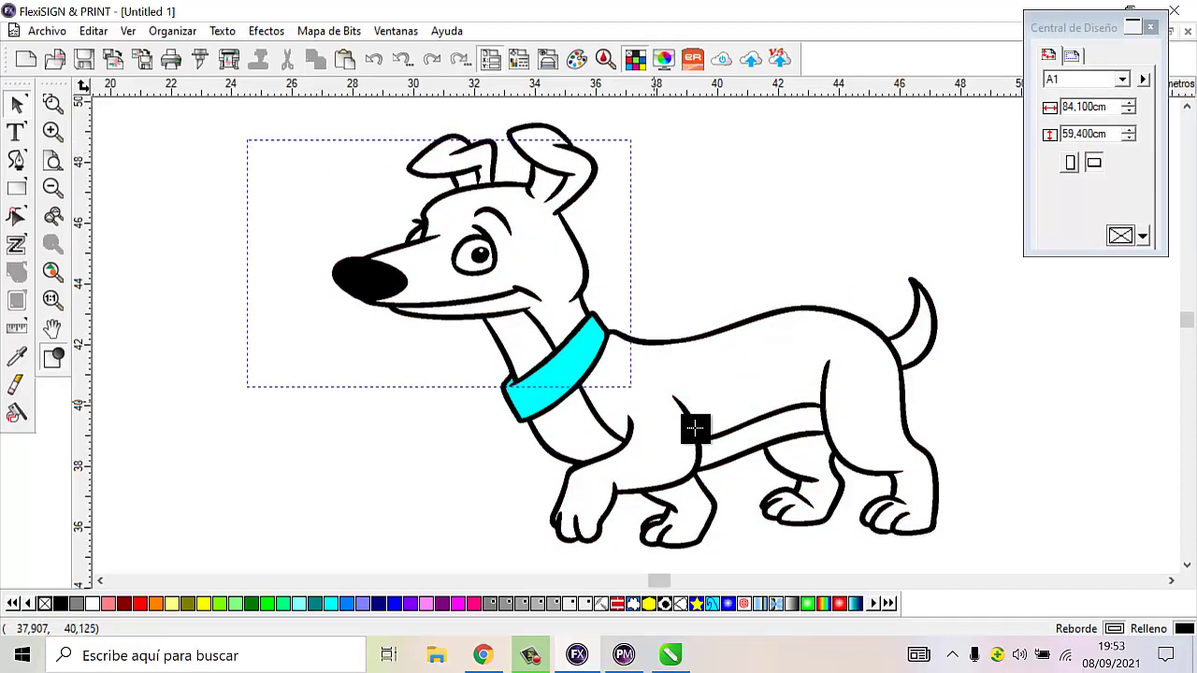
# - Open the Cortar/Plotear settings and reduce the copies to a single dog
pyautogui.click(202, 59)
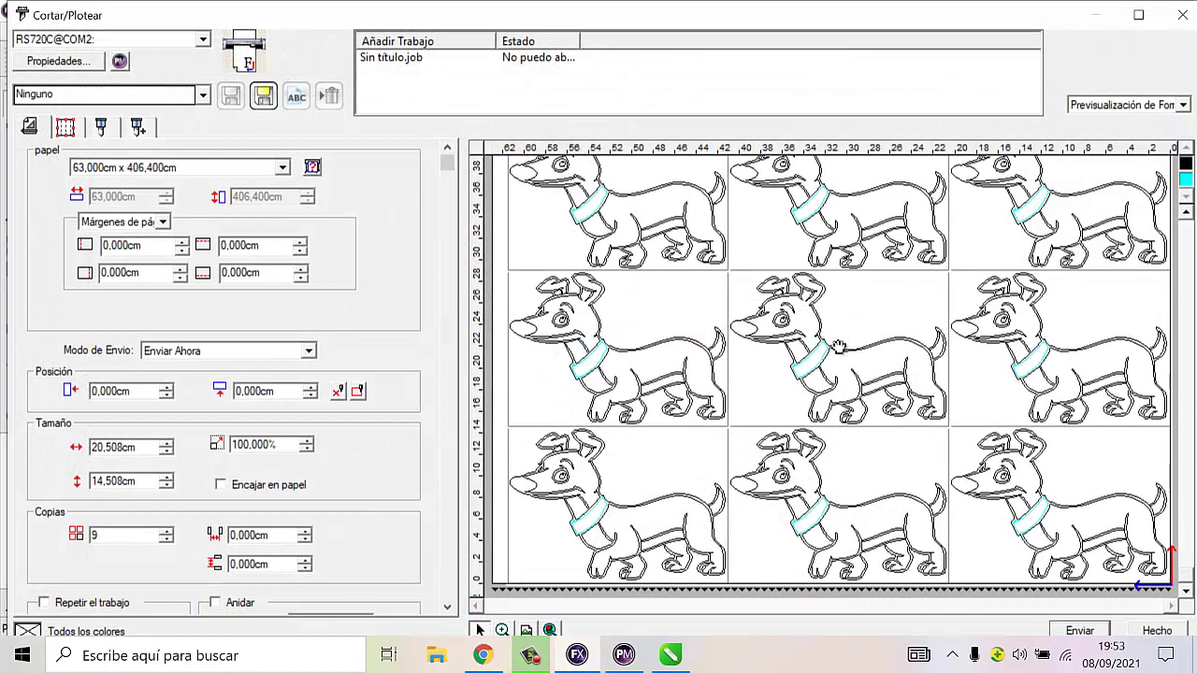
pyautogui.click(167, 539)
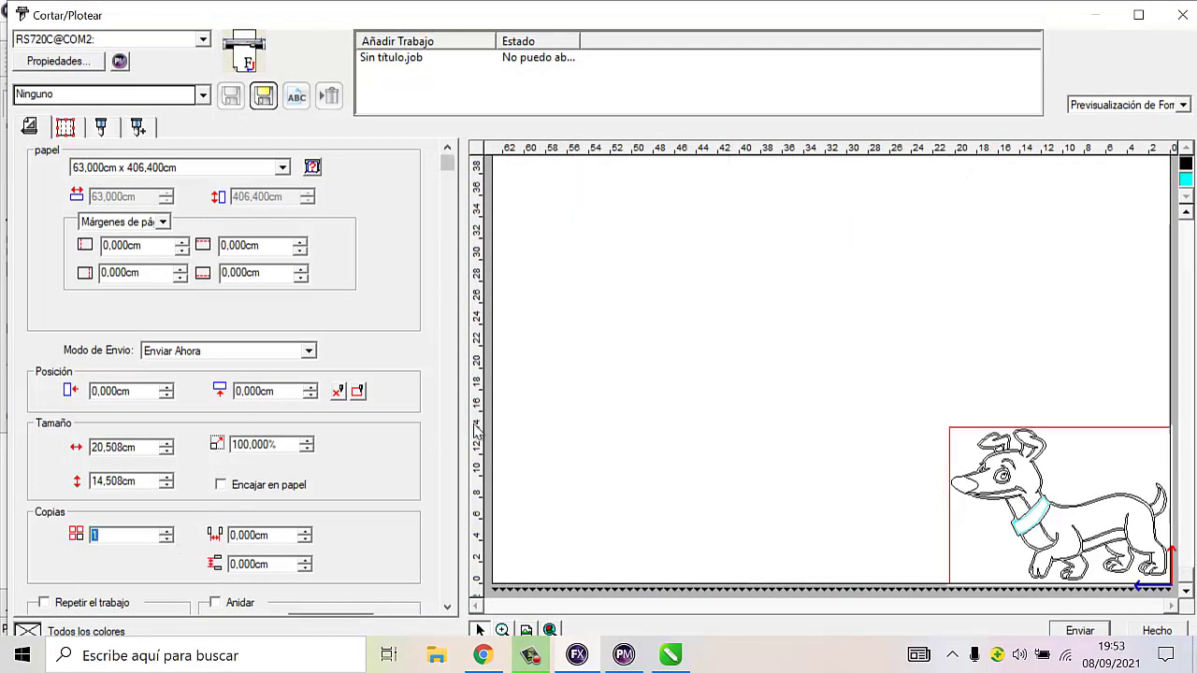
pyautogui.click(446, 607)
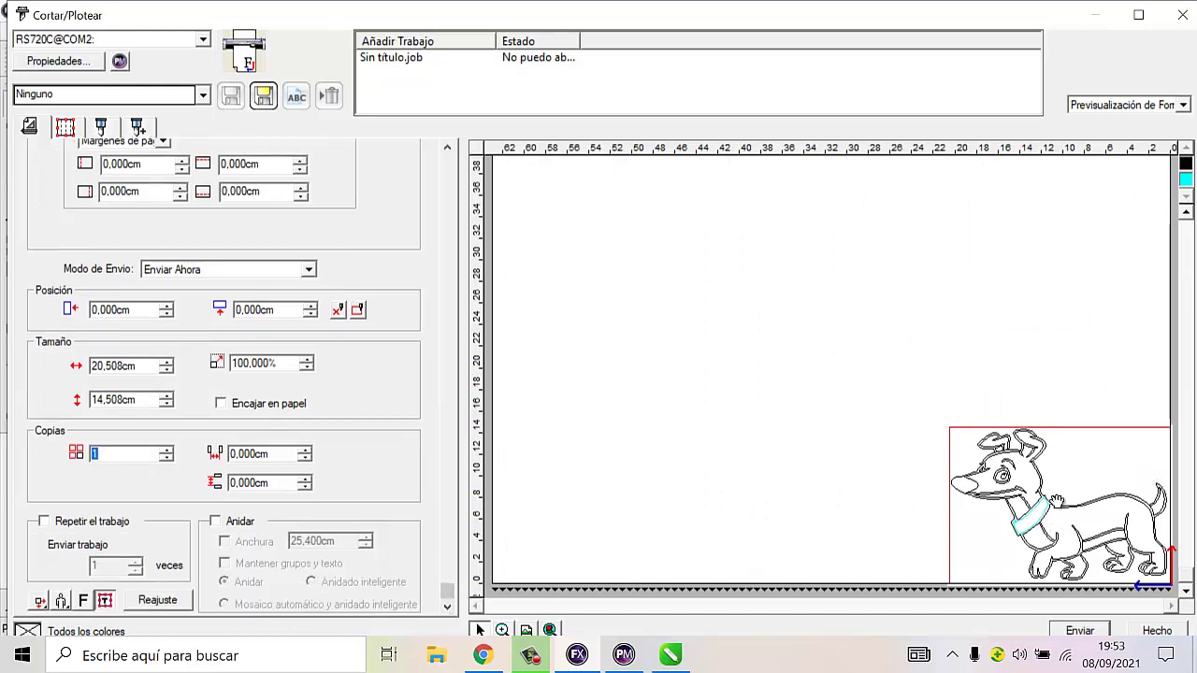
# - Toggle Cortar off and on for the cyan and black colours, then send the dog as a new job
pyautogui.rightClick(1186, 187)
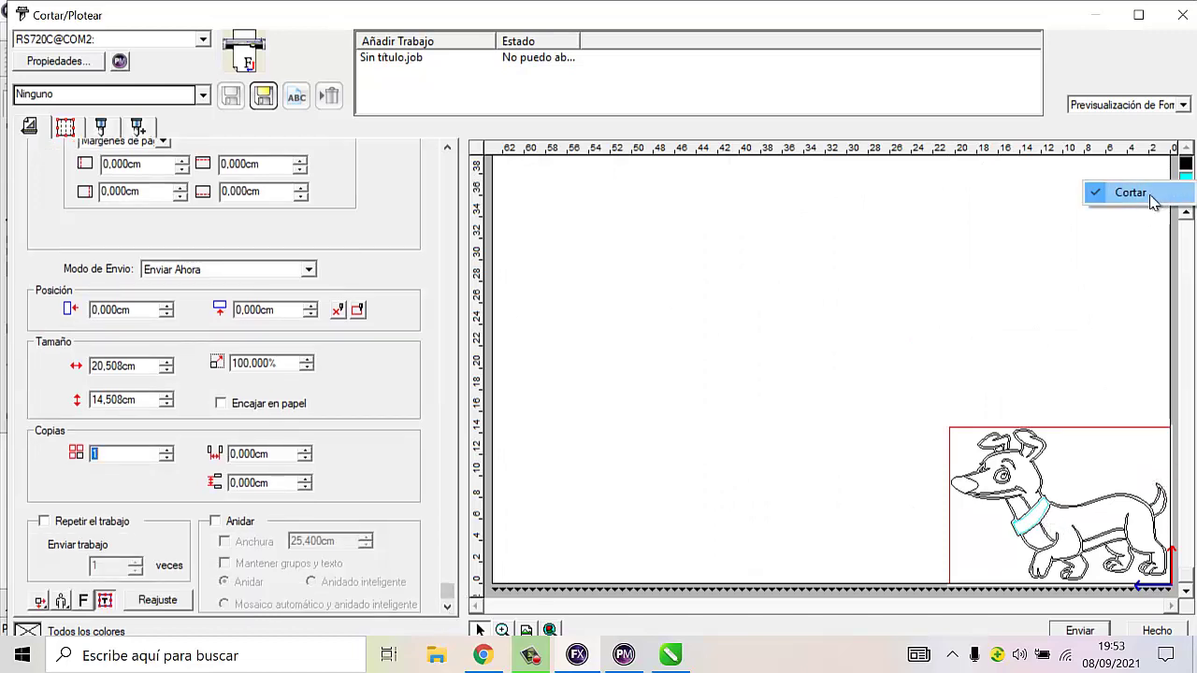
pyautogui.click(1166, 195)
pyautogui.rightClick(1185, 185)
pyautogui.click(1169, 194)
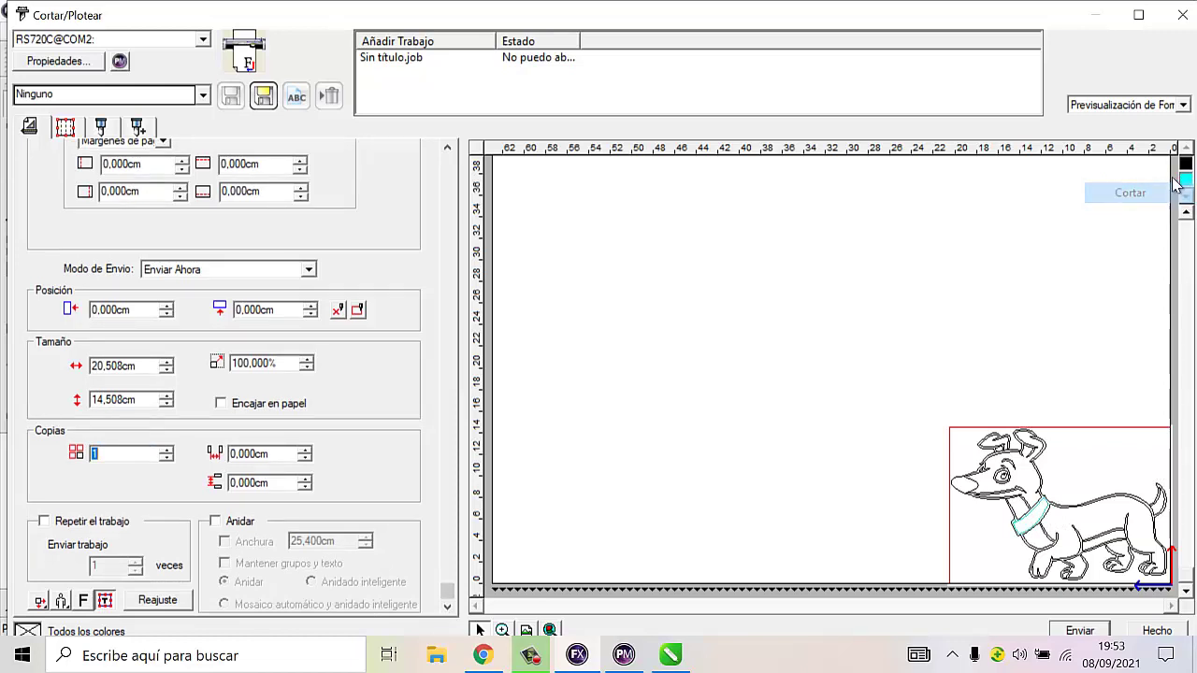
pyautogui.rightClick(1183, 170)
pyautogui.click(1167, 178)
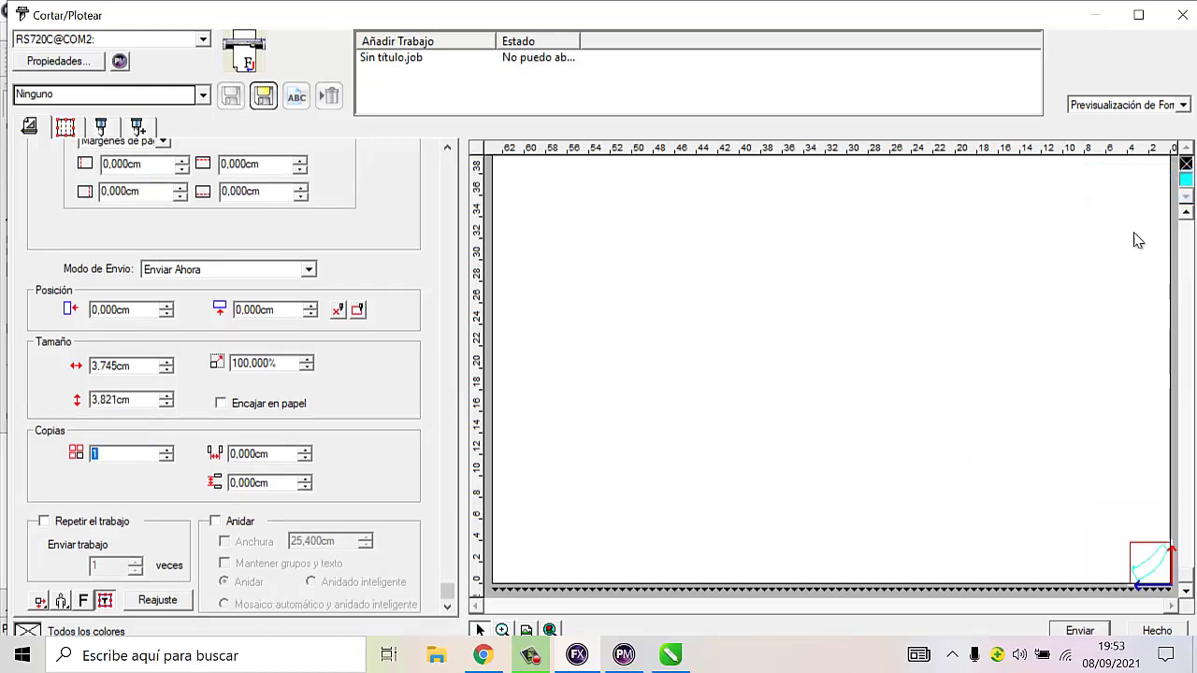
pyautogui.rightClick(1183, 170)
pyautogui.click(1133, 172)
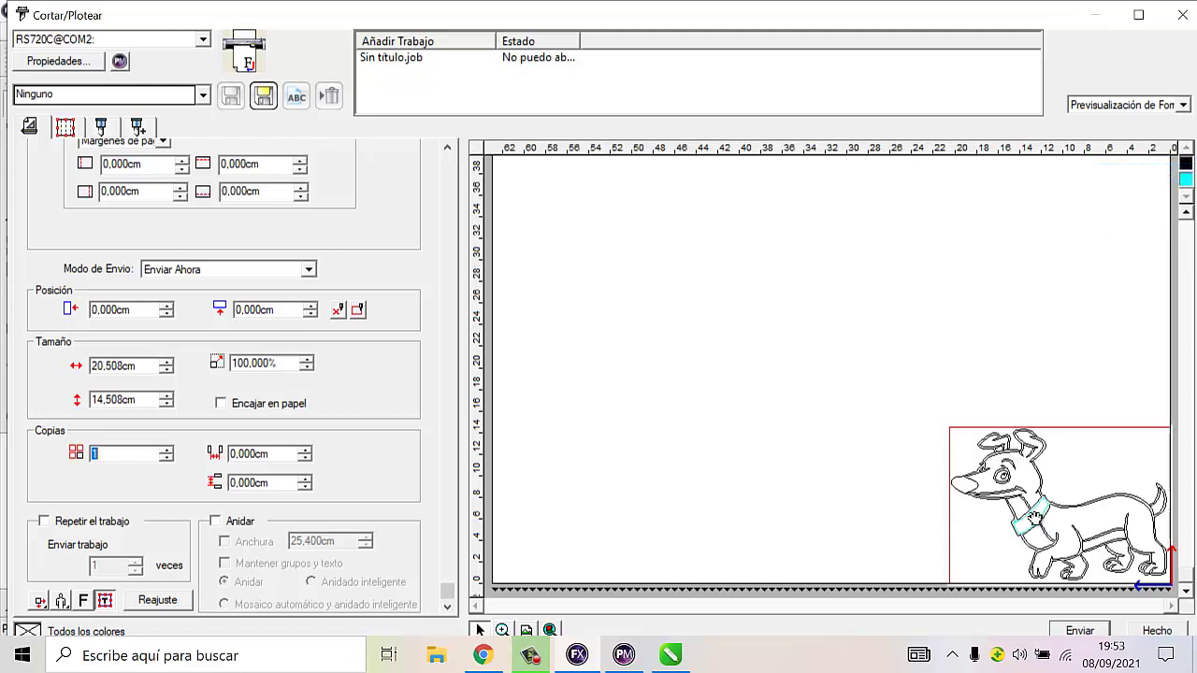
pyautogui.click(1103, 631)
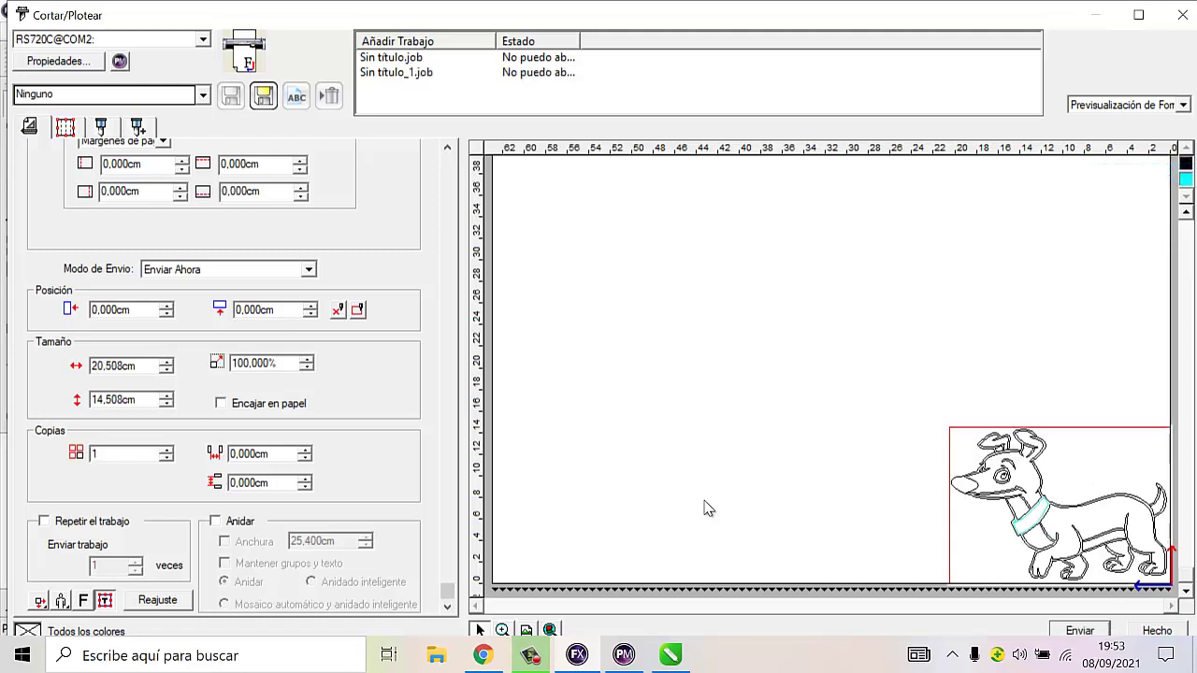
# - Return to the CorelDRAW dog drawing, select and deselect it, and dismiss the Import window
pyautogui.click(671, 655)
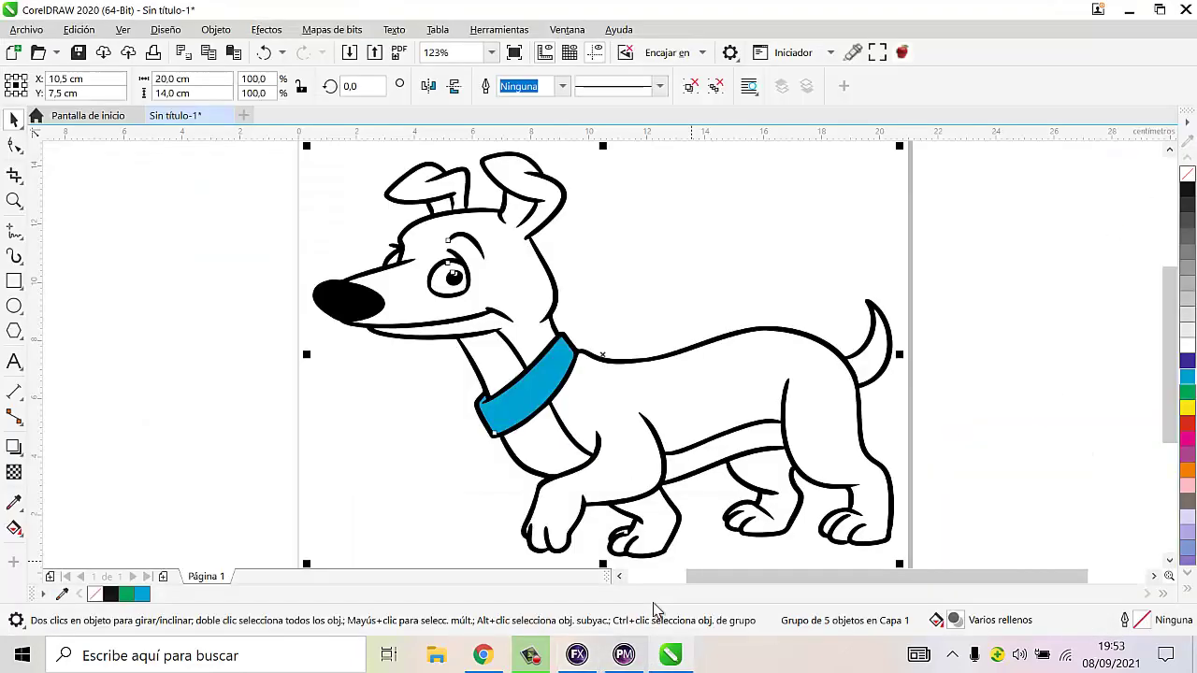
pyautogui.click(551, 417)
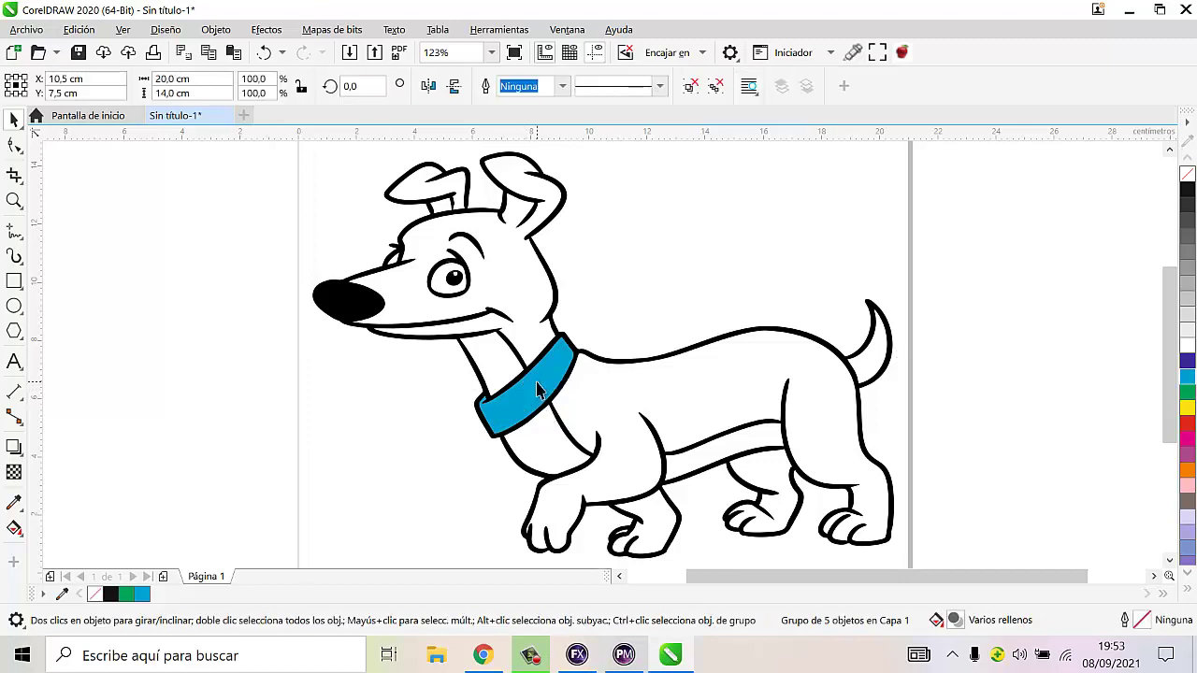
pyautogui.click(425, 388)
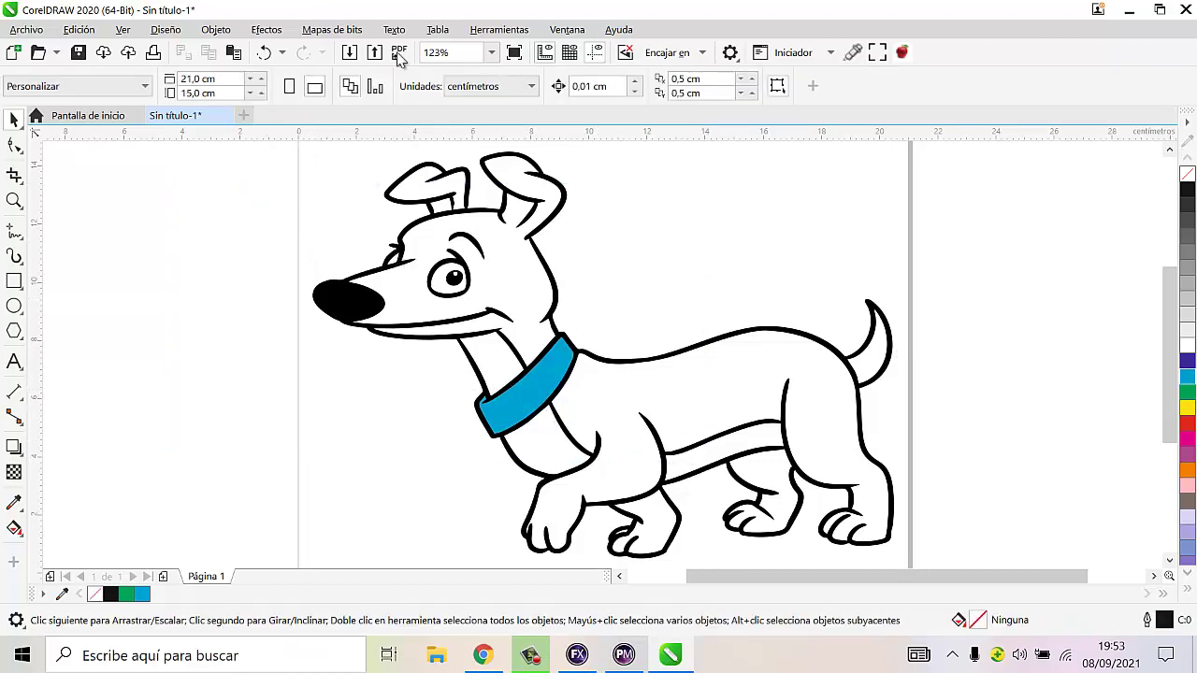
pyautogui.click(348, 52)
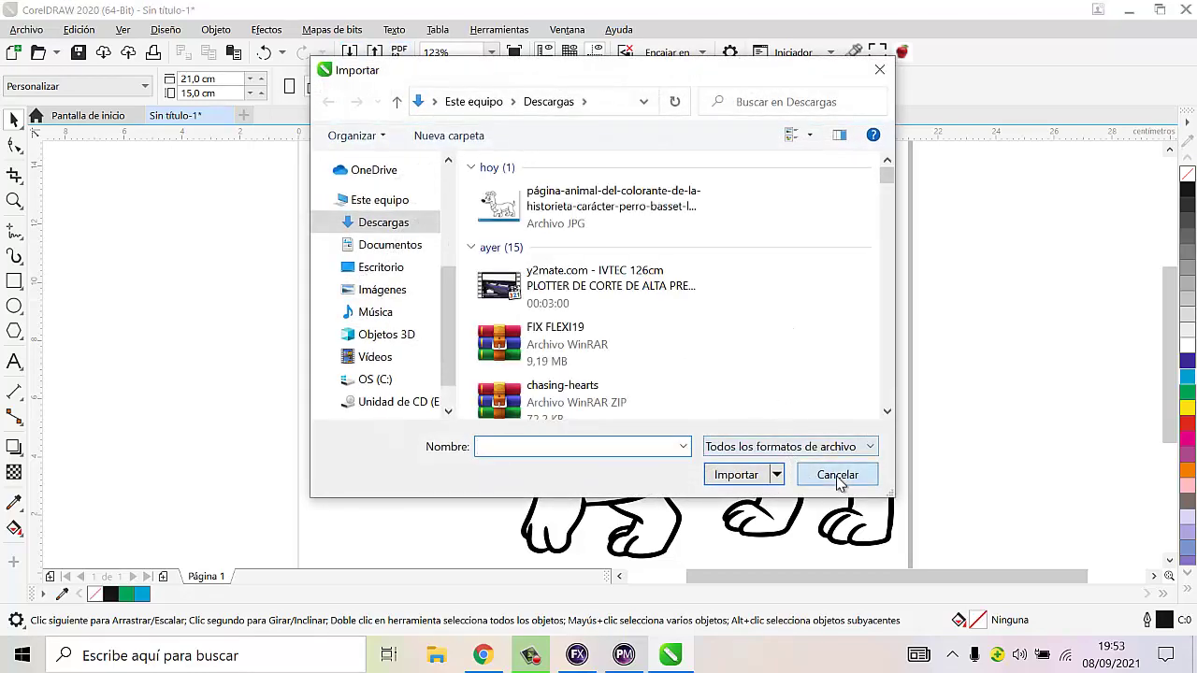
pyautogui.click(837, 475)
# - Export the dog as a PLT HPGL plotter file named TEST PERRITO PLT, accepting the HPGL settings
pyautogui.click(374, 52)
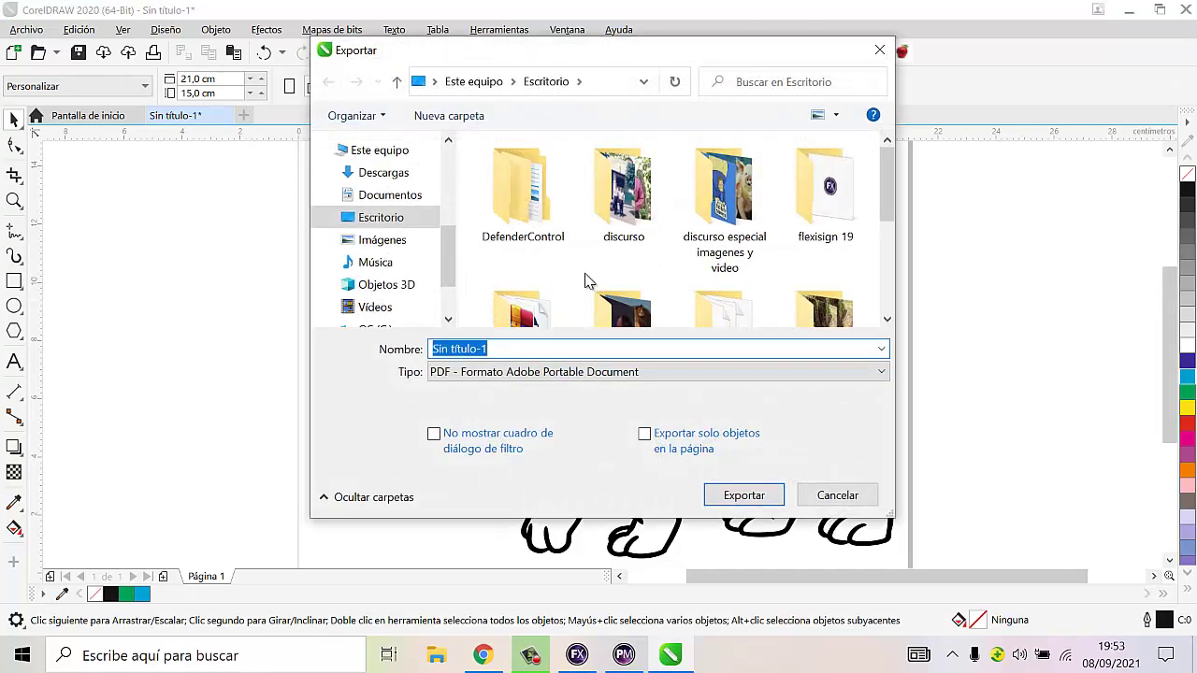
pyautogui.click(520, 373)
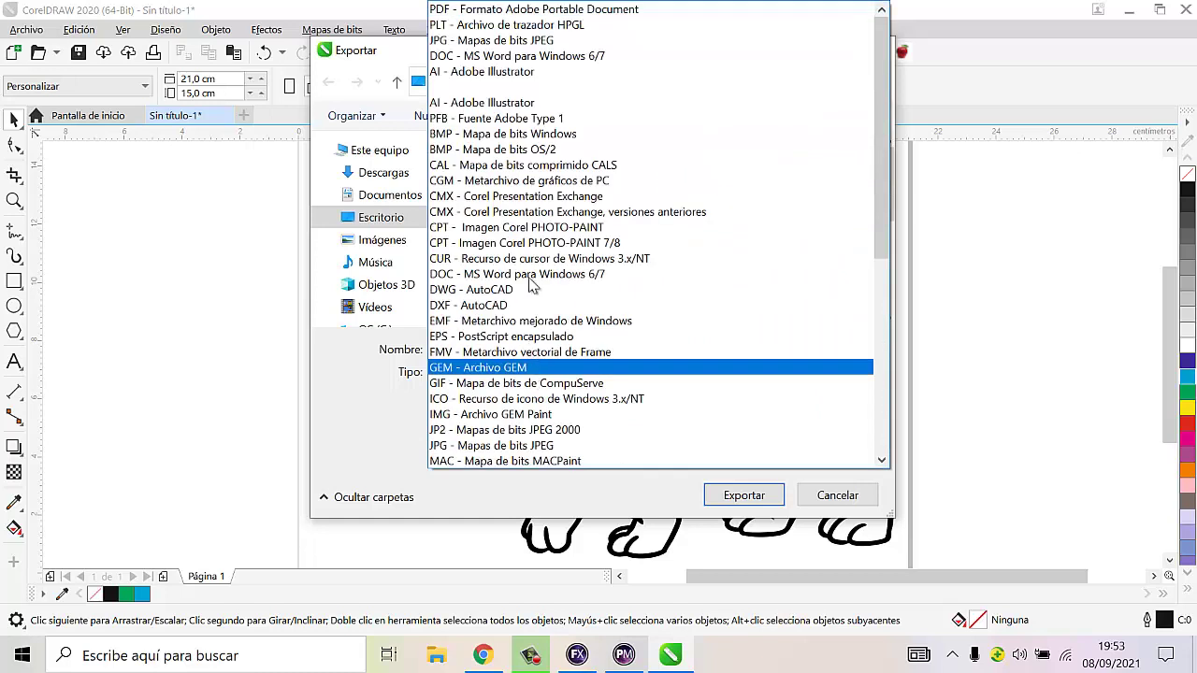
pyautogui.click(601, 25)
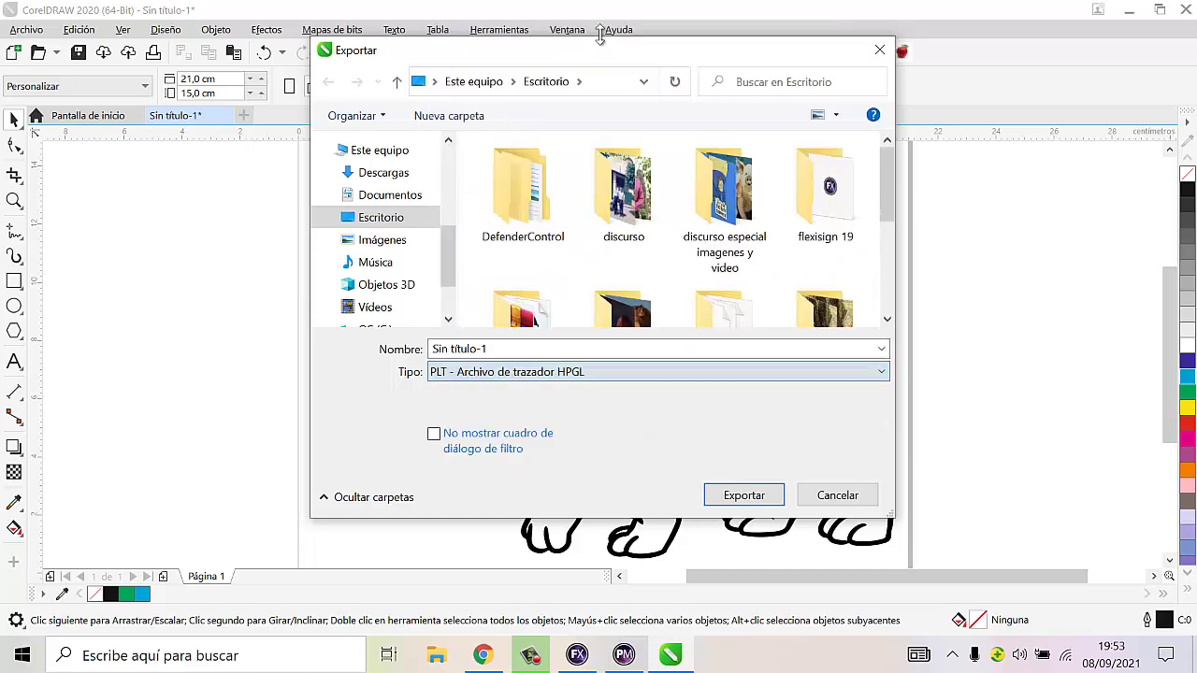
pyautogui.hotkey('shift', 'Tab')
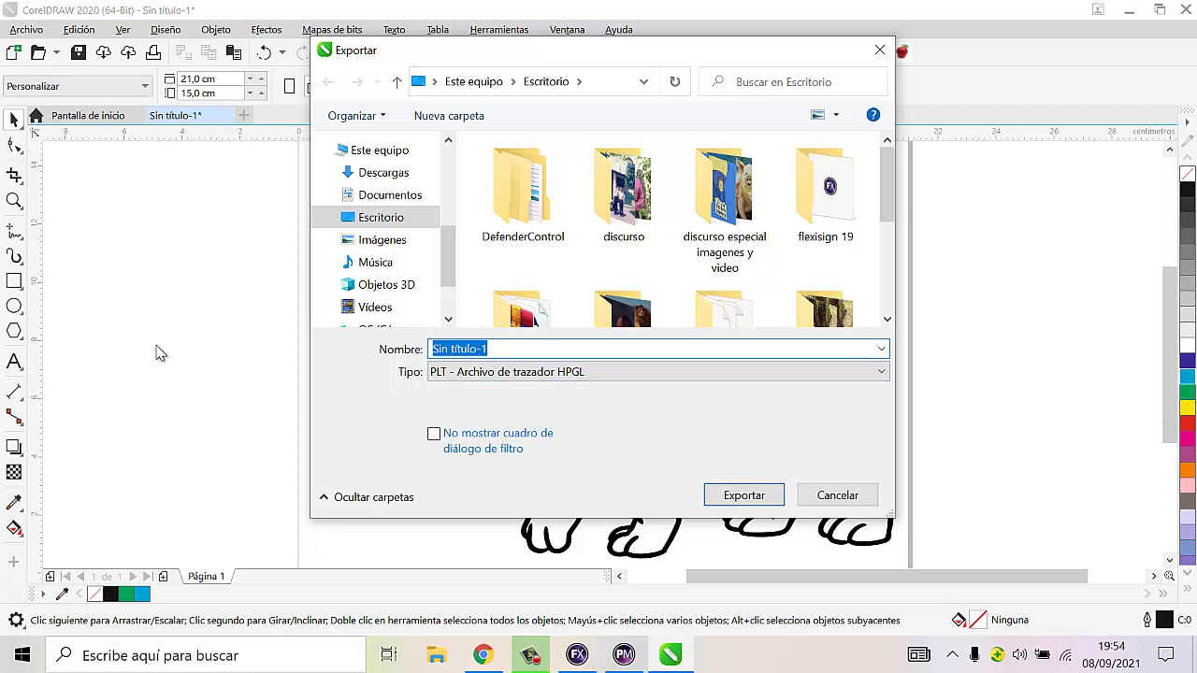
pyautogui.write('TEST PERRIT')
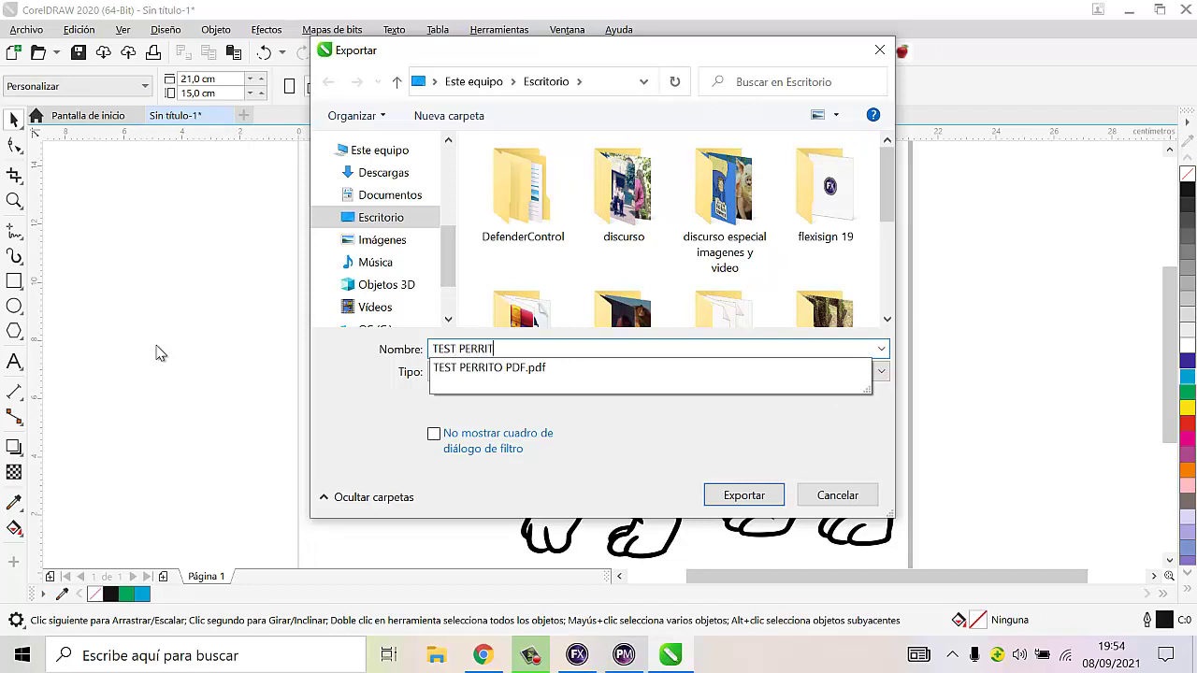
pyautogui.write('L')
pyautogui.press('BackSpace')
pyautogui.write('LT')
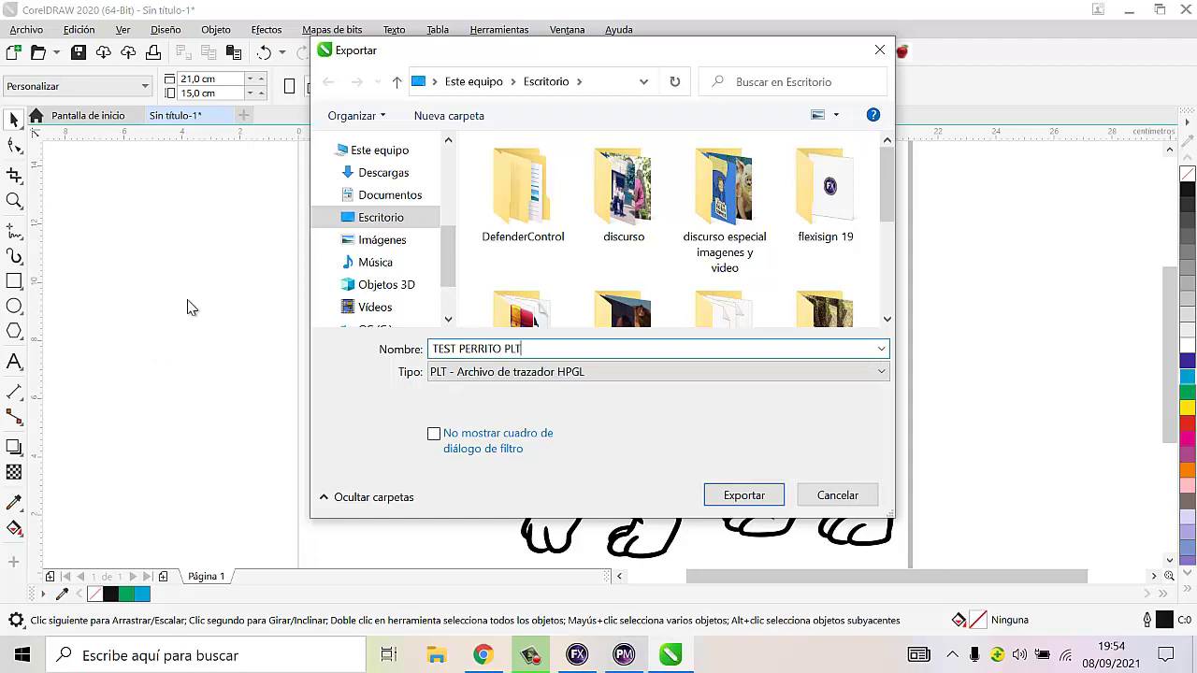
pyautogui.click(755, 496)
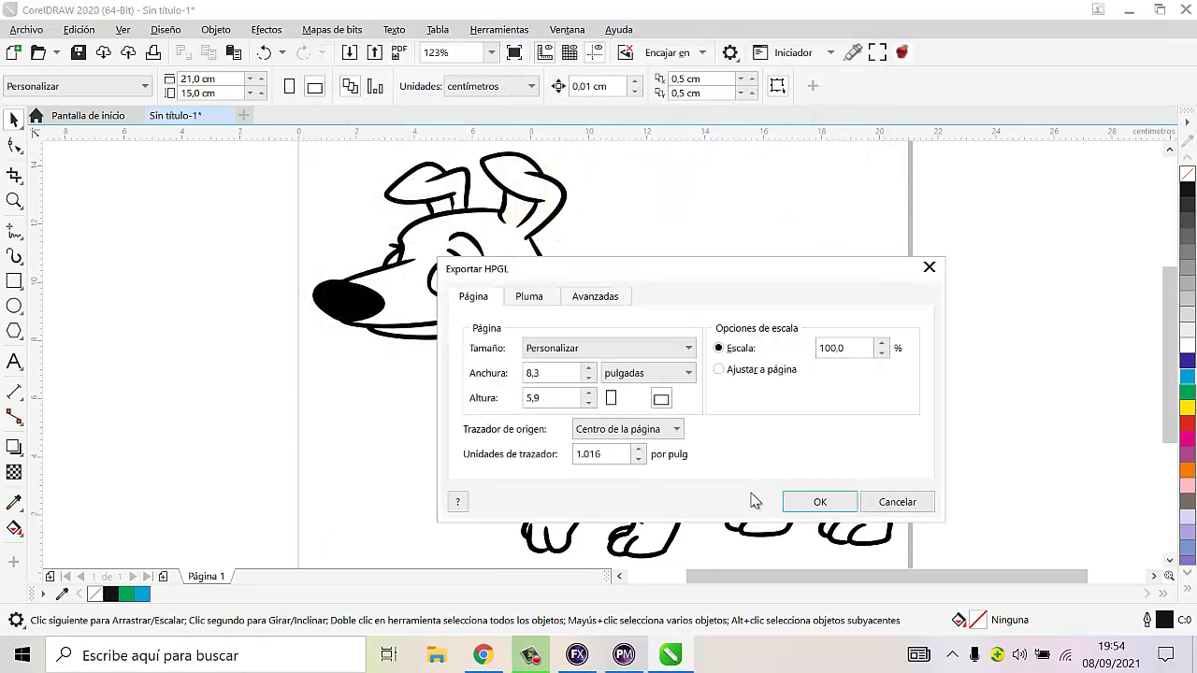
pyautogui.click(809, 504)
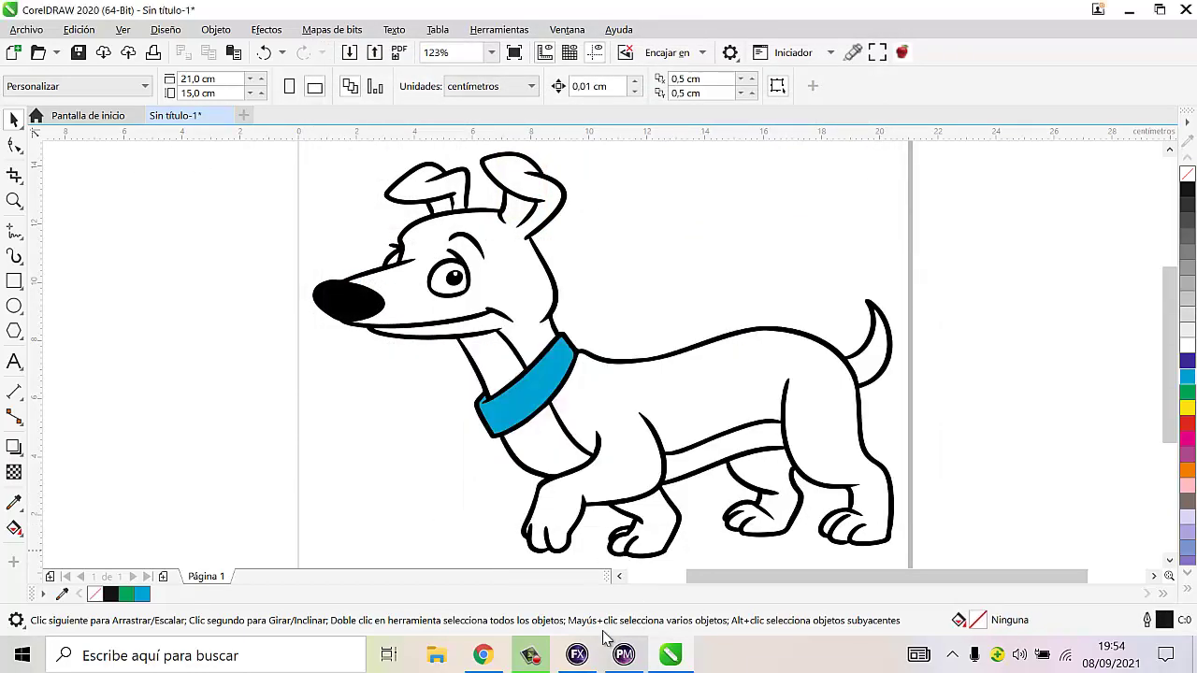
pyautogui.click(623, 654)
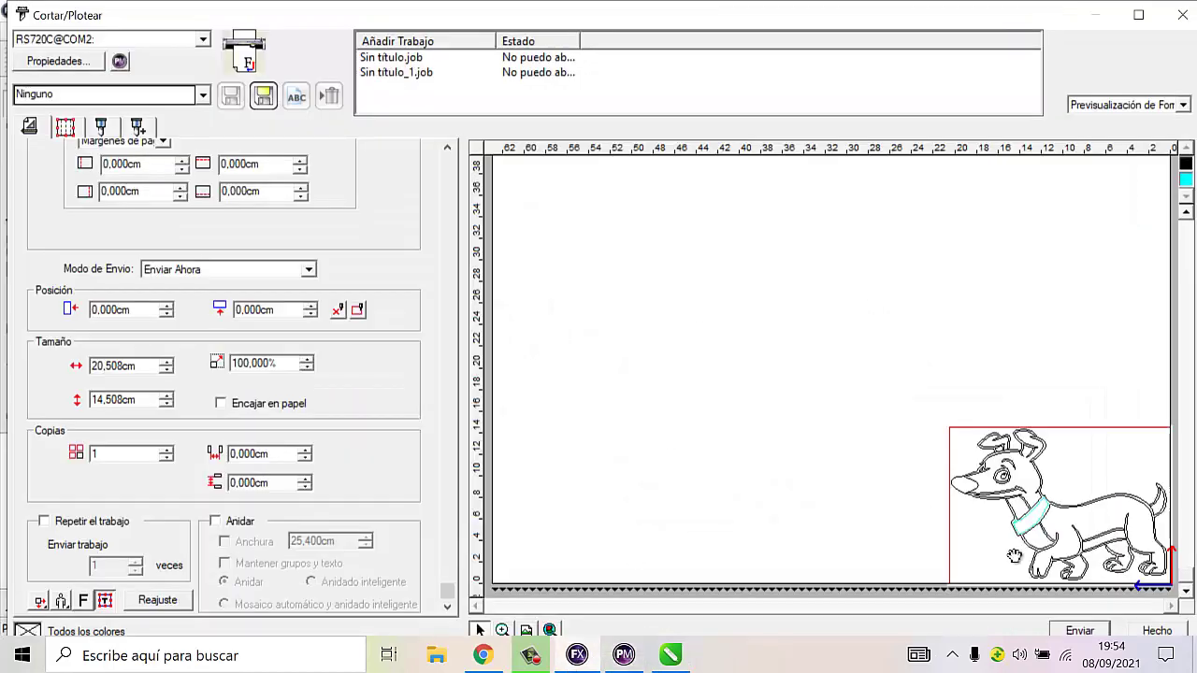
# - Close Cortar/Plotear, zoom out, and import TEST PERRITO PLT.plt from the Escritorio
pyautogui.click(1157, 630)
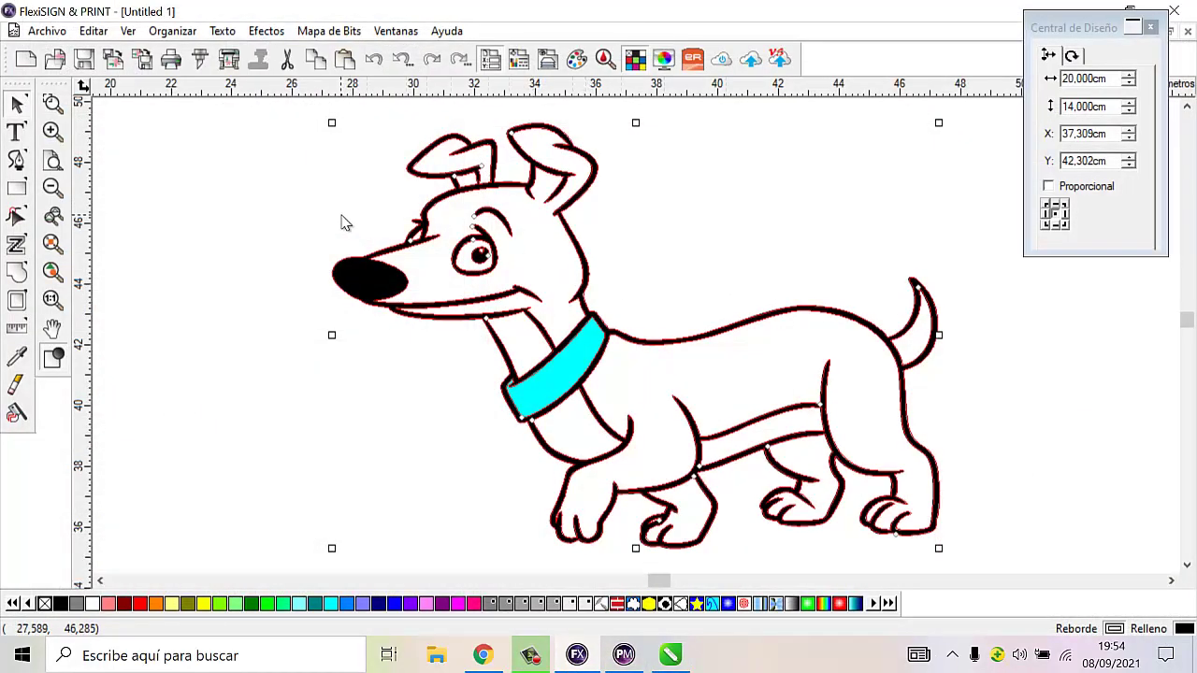
pyautogui.click(52, 187)
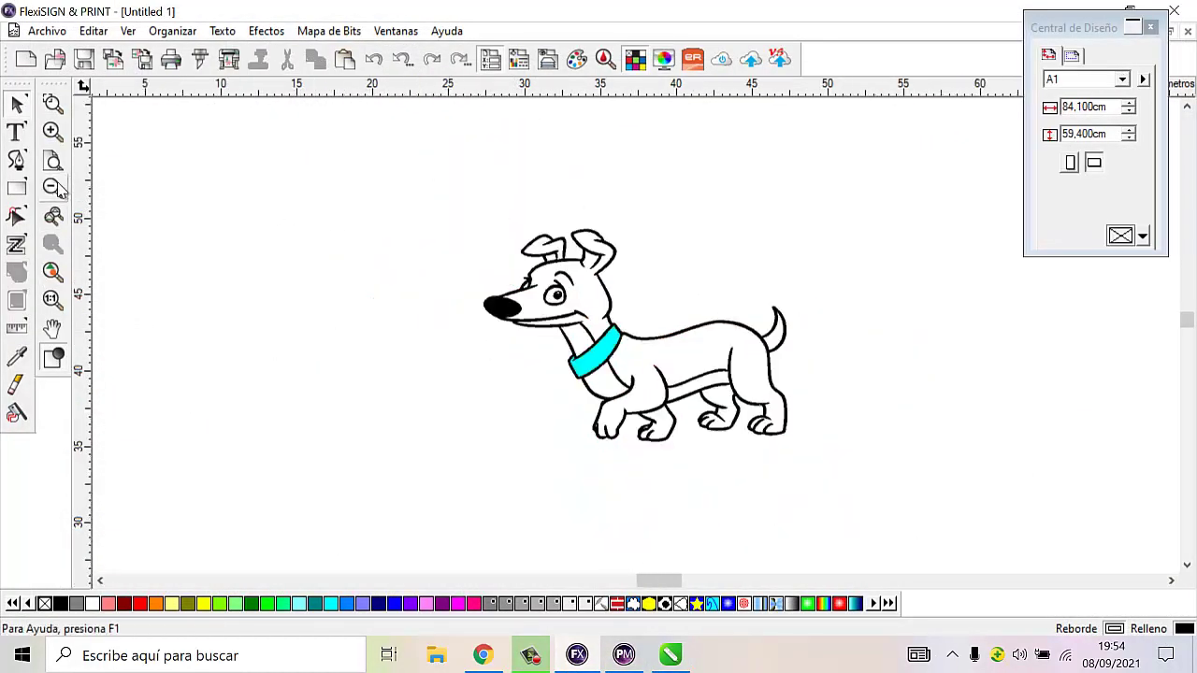
pyautogui.rightClick(306, 254)
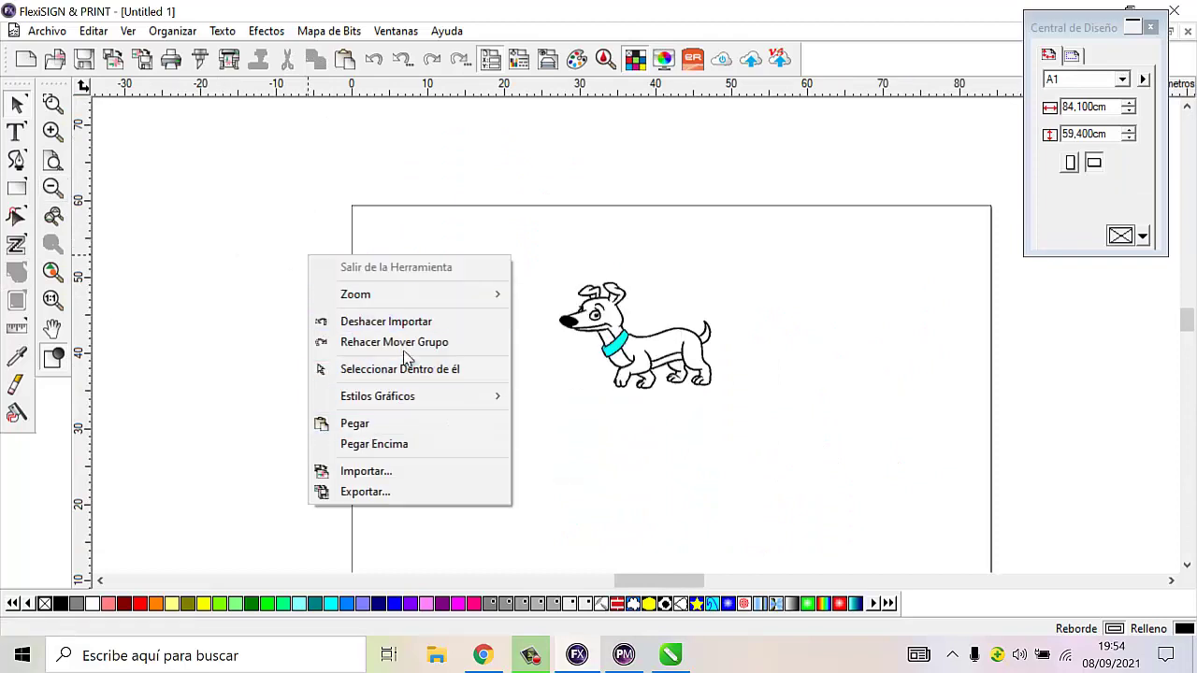
pyautogui.click(367, 471)
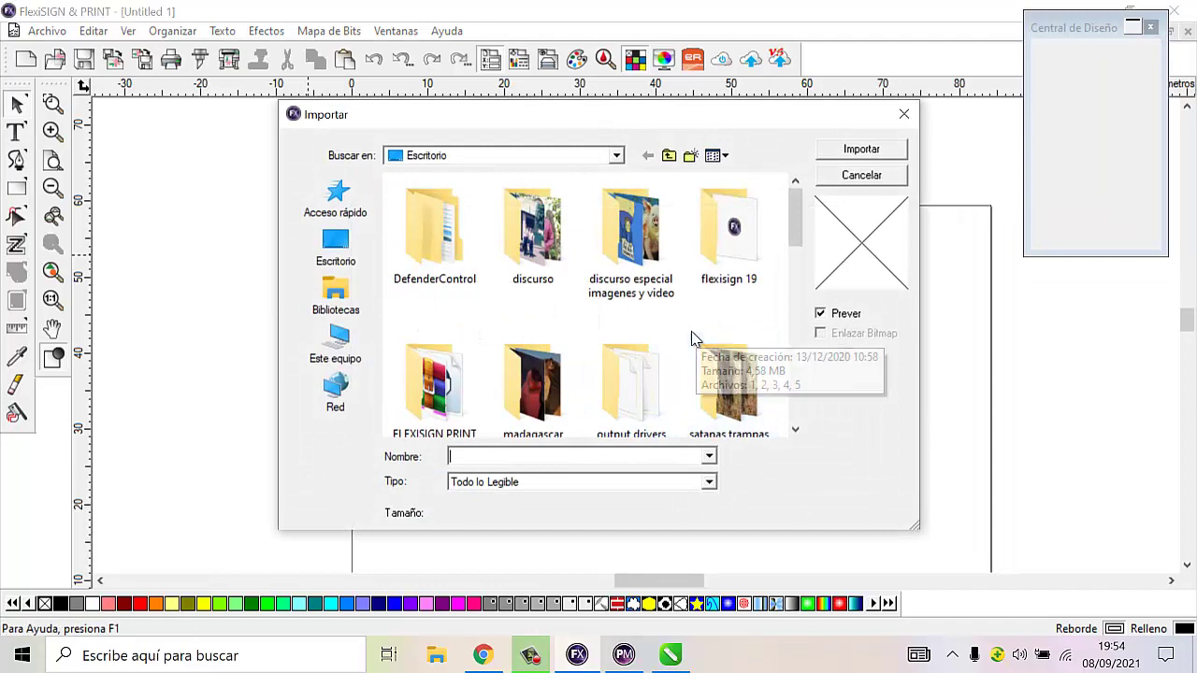
pyautogui.press('t')
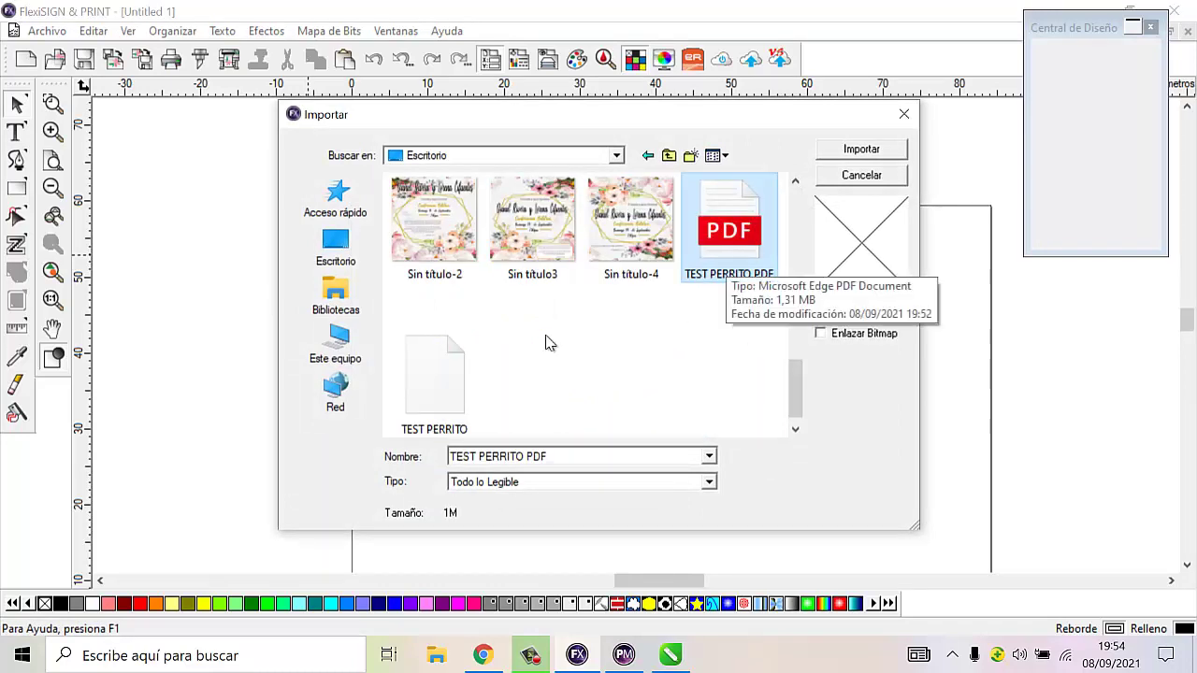
pyautogui.click(417, 390)
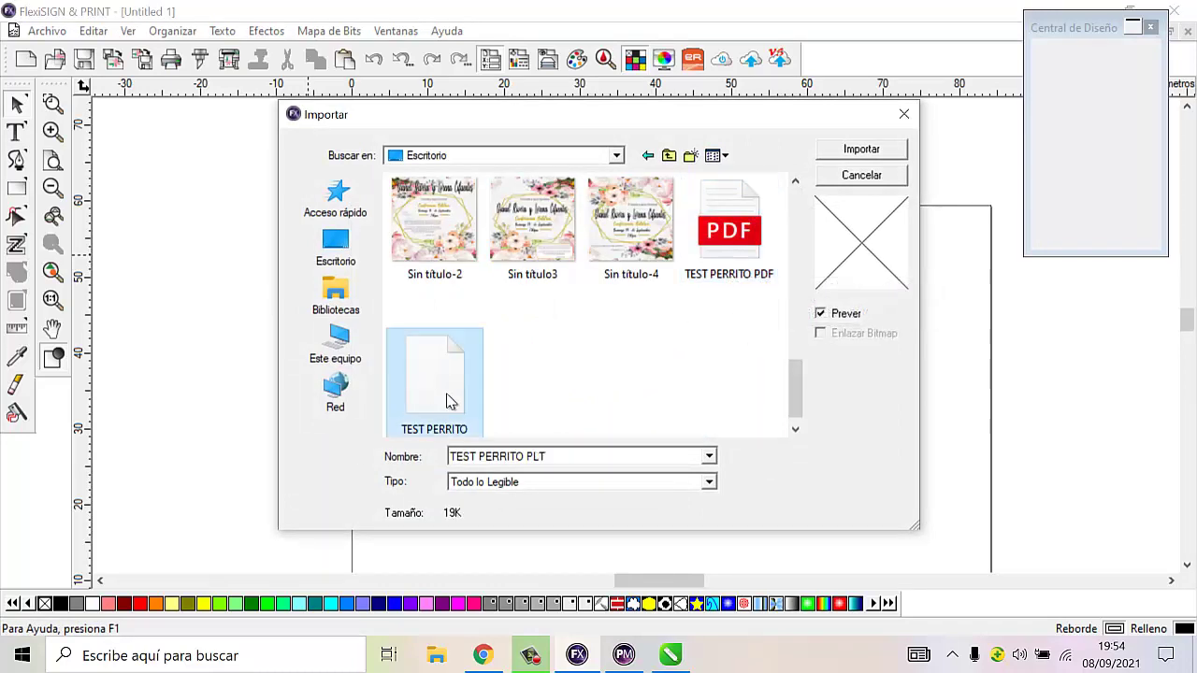
pyautogui.click(861, 151)
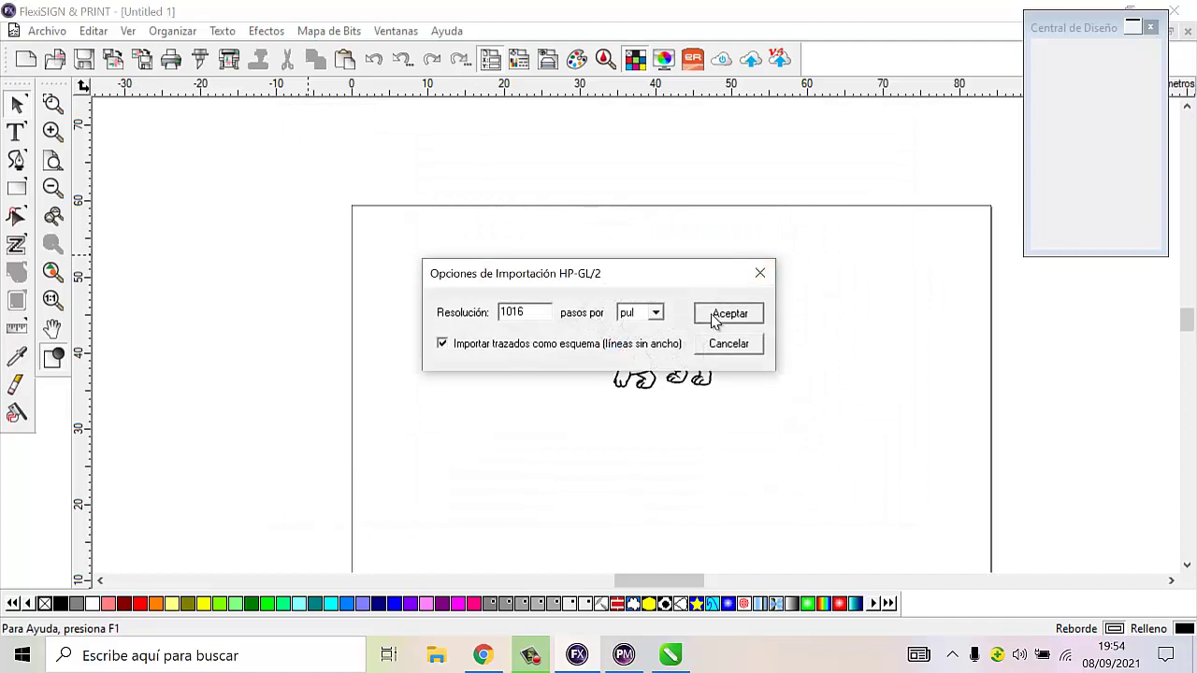
# - Accept the HP-GL/2 options, place the outline dog left of the coloured dog, and zoom in on it
pyautogui.click(712, 316)
pyautogui.click(762, 284)
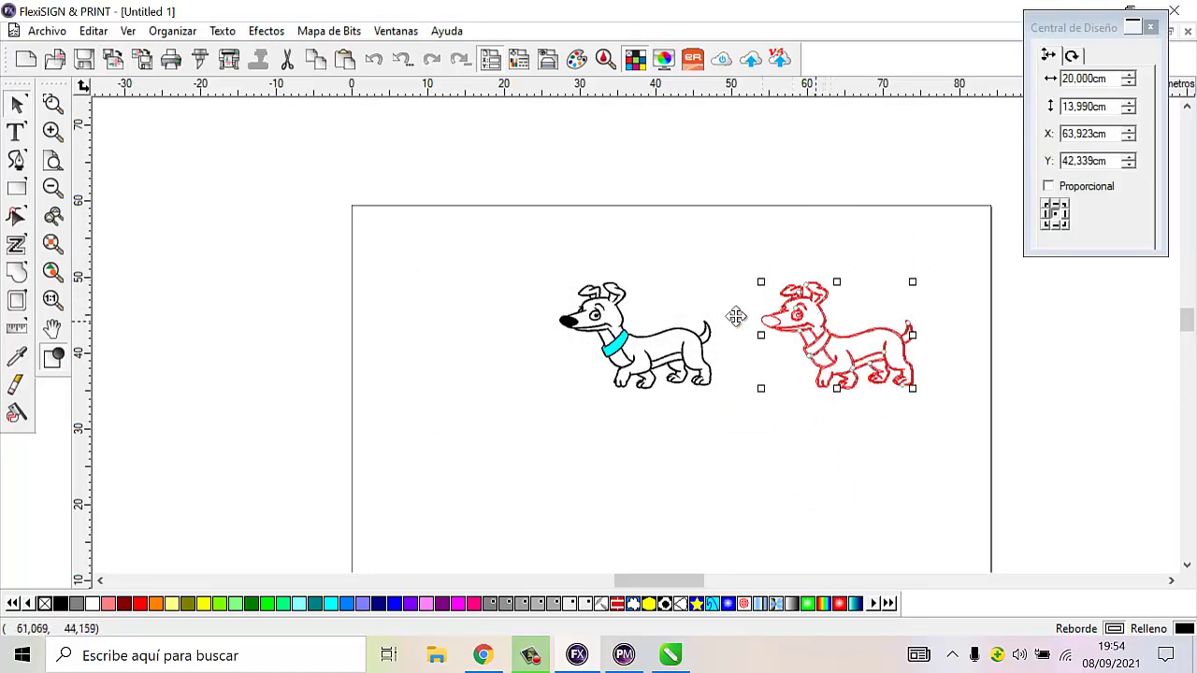
pyautogui.moveTo(824, 319); pyautogui.dragTo(453, 313)
pyautogui.scroll(3, 449, 333)
pyautogui.scroll(-3, 450, 333)
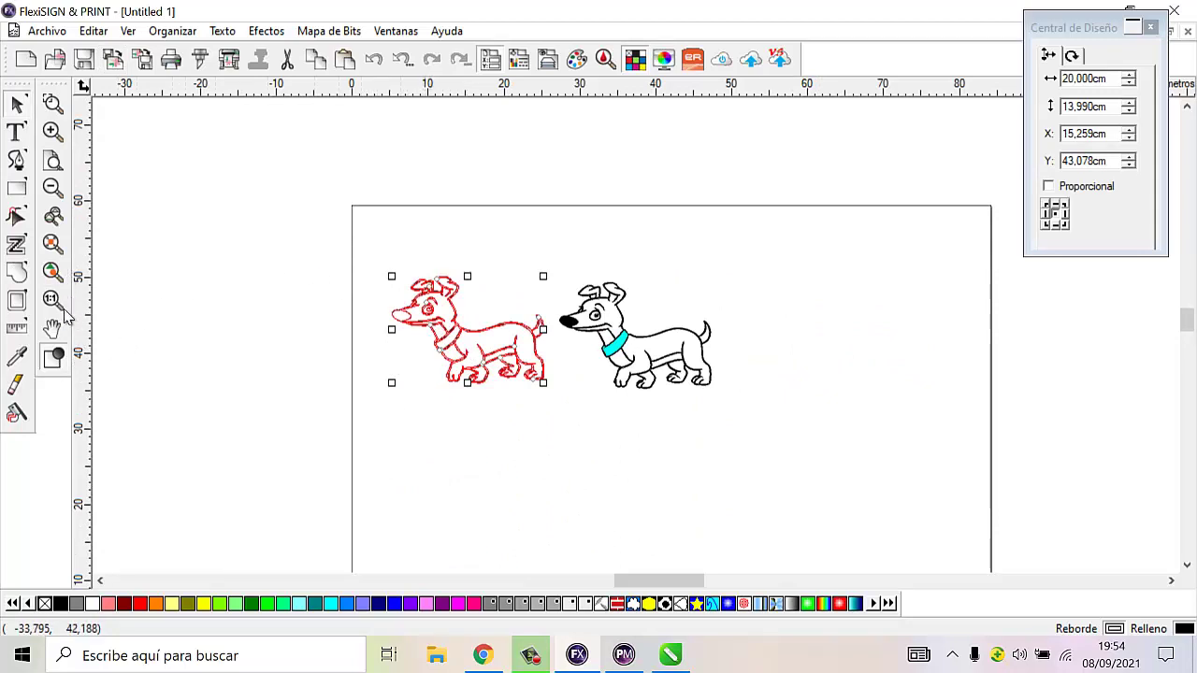
pyautogui.click(433, 346)
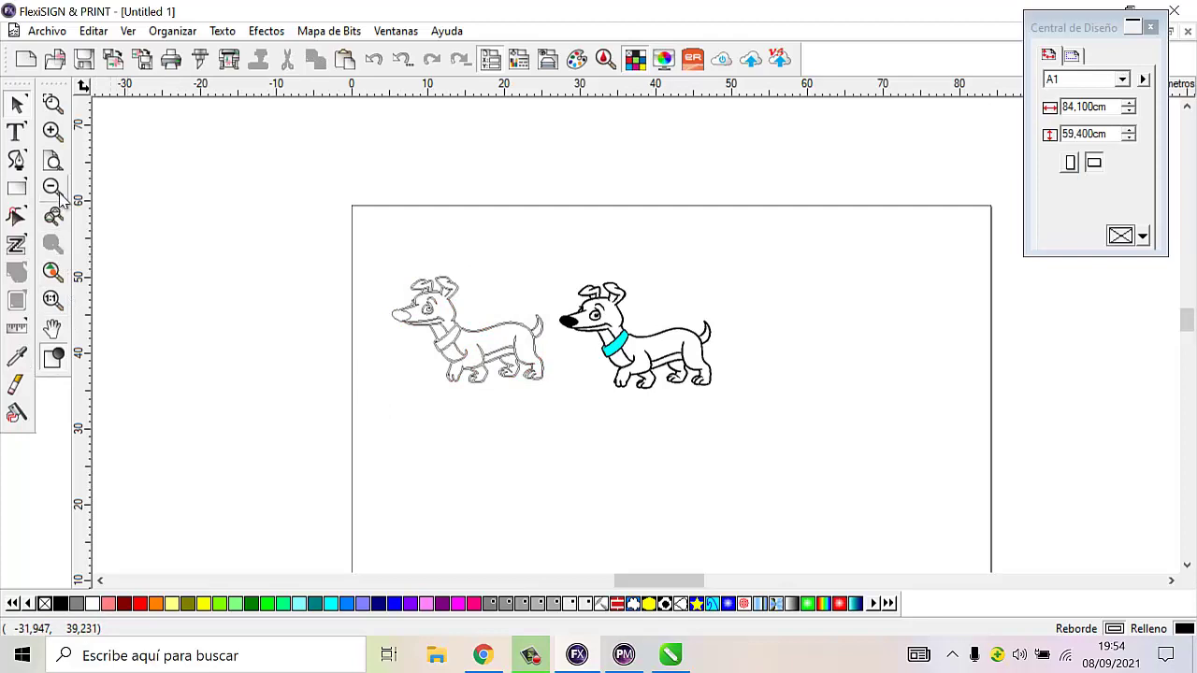
pyautogui.click(53, 131)
pyautogui.moveTo(134, 195); pyautogui.dragTo(542, 454)
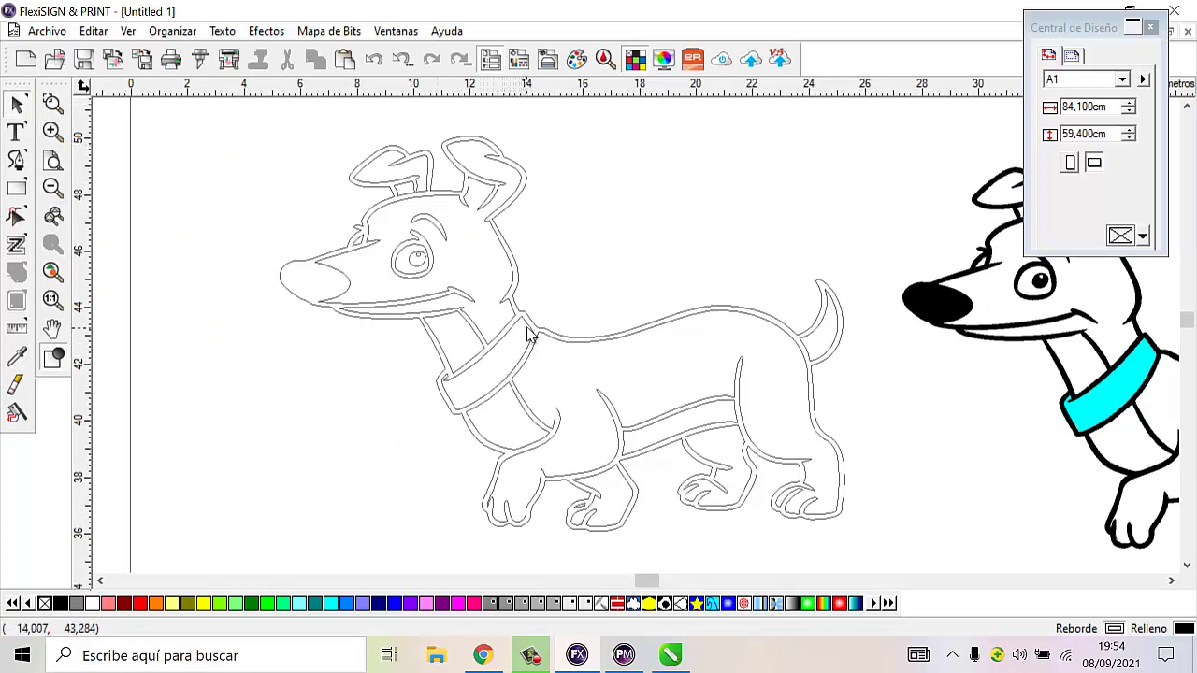
pyautogui.moveTo(529, 335); pyautogui.dragTo(490, 339)
pyautogui.rightClick(496, 339)
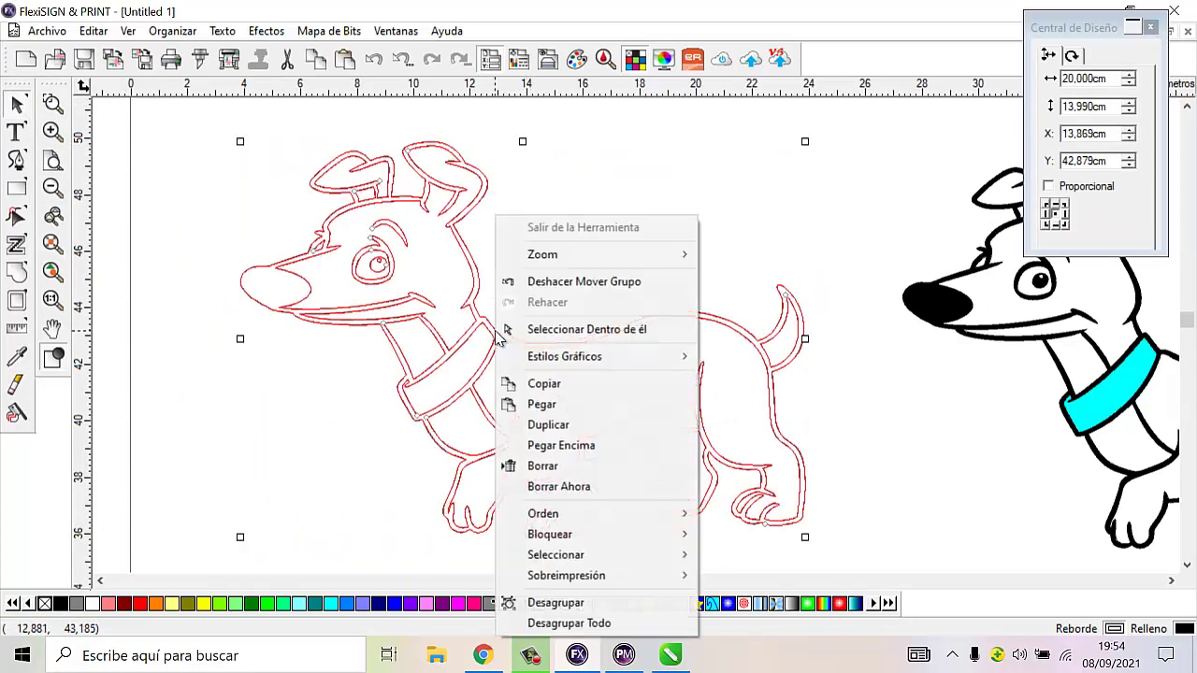
pyautogui.click(572, 623)
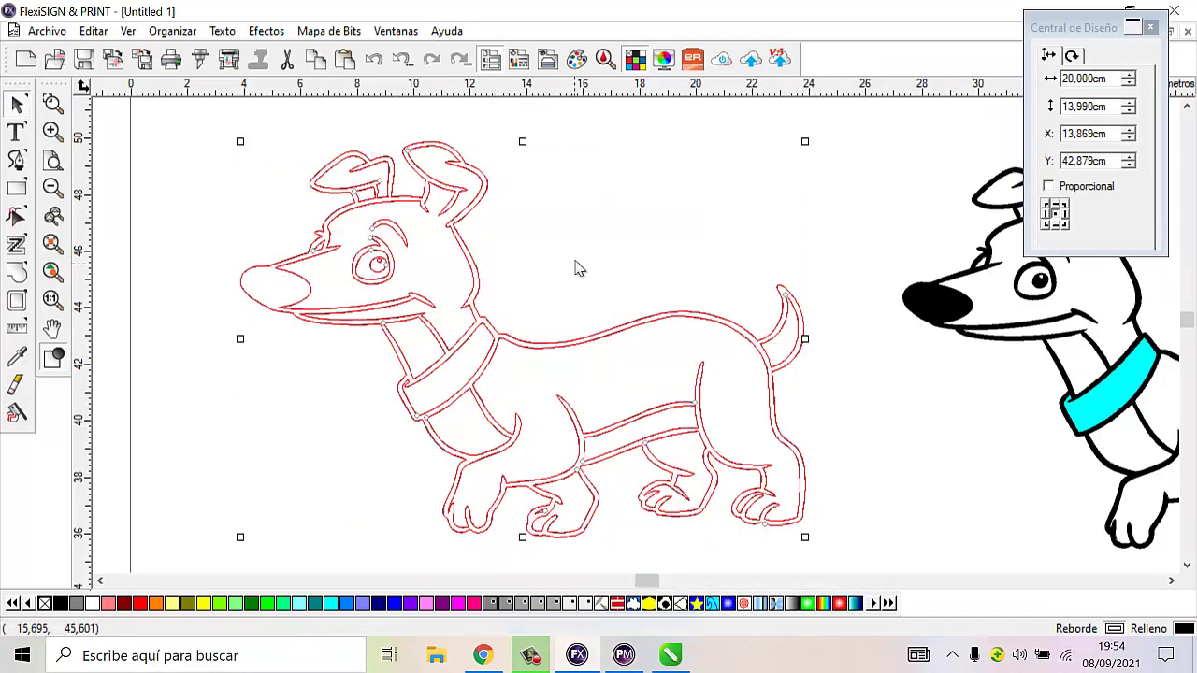
pyautogui.click(577, 269)
pyautogui.click(492, 342)
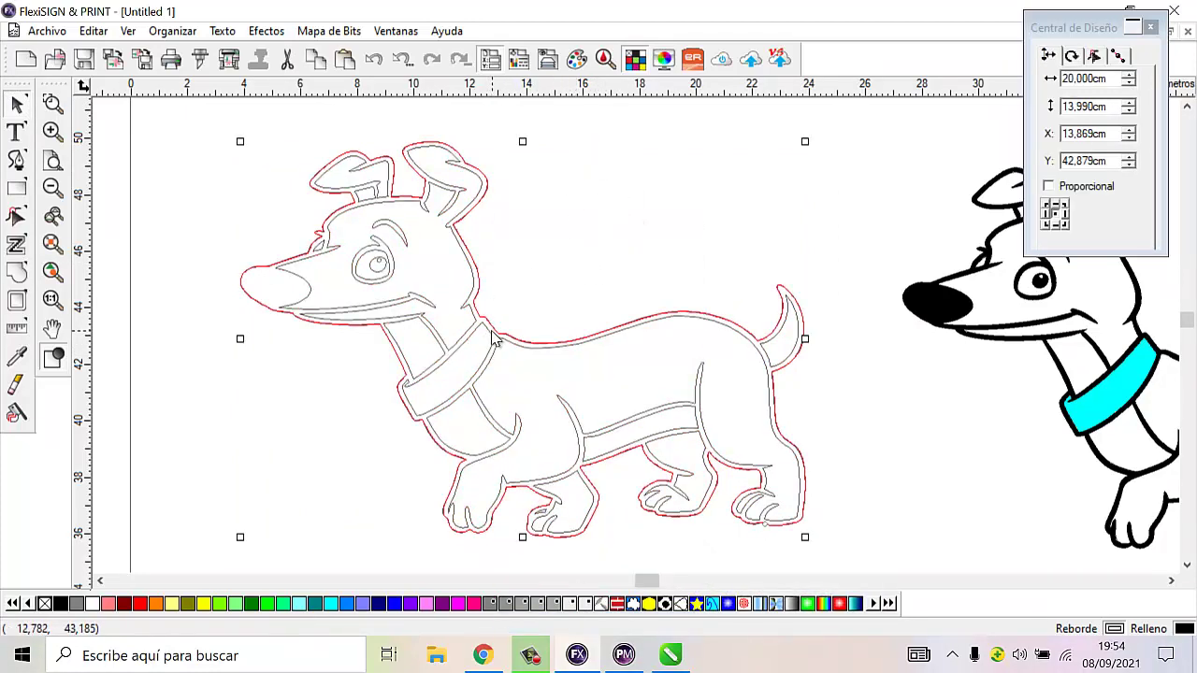
pyautogui.moveTo(488, 333); pyautogui.dragTo(377, 361)
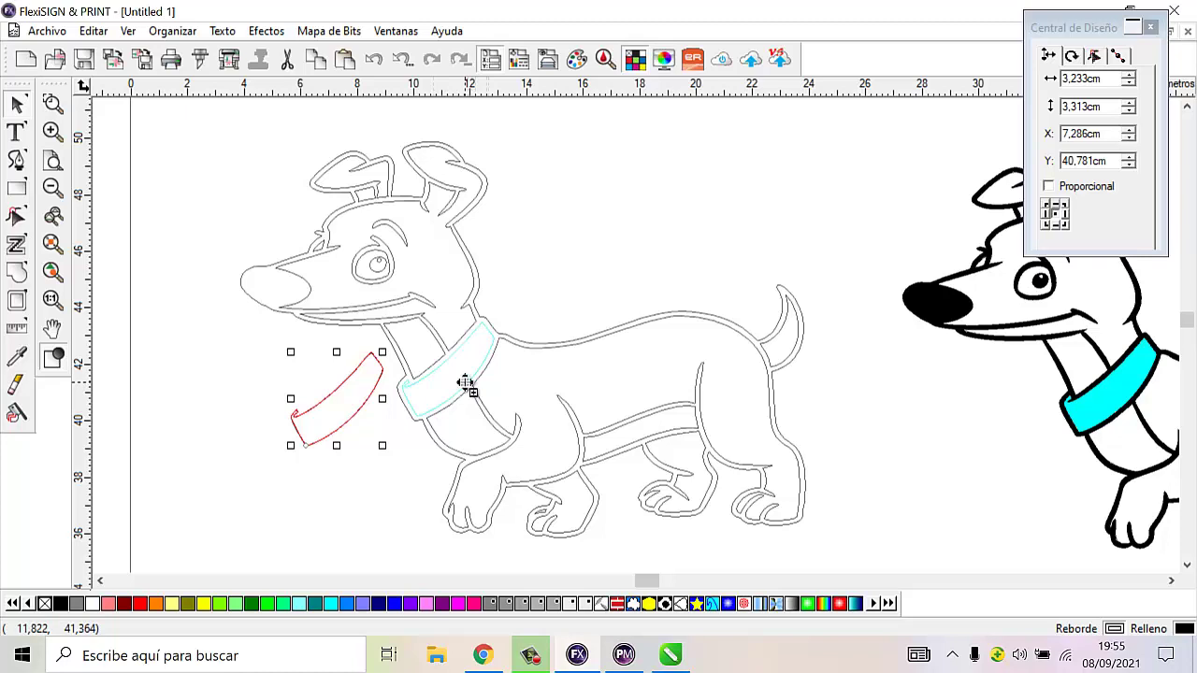
pyautogui.moveTo(466, 383); pyautogui.dragTo(561, 240)
pyautogui.click(502, 327)
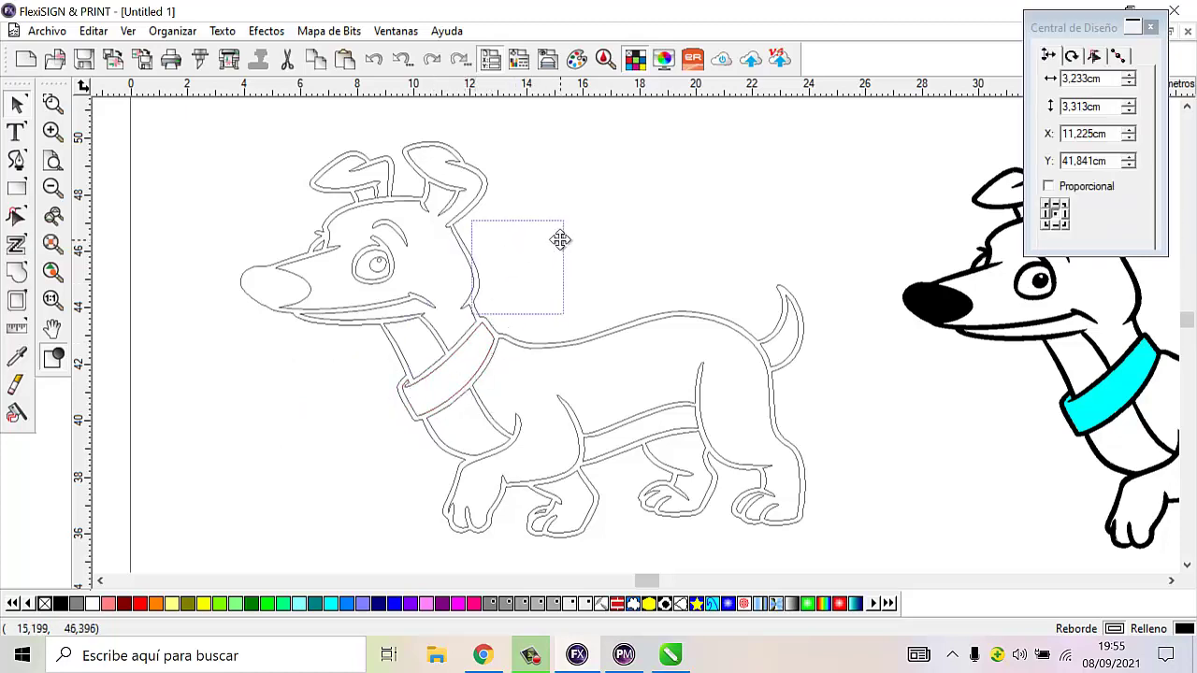
pyautogui.hotkey('ctrl', 'z')
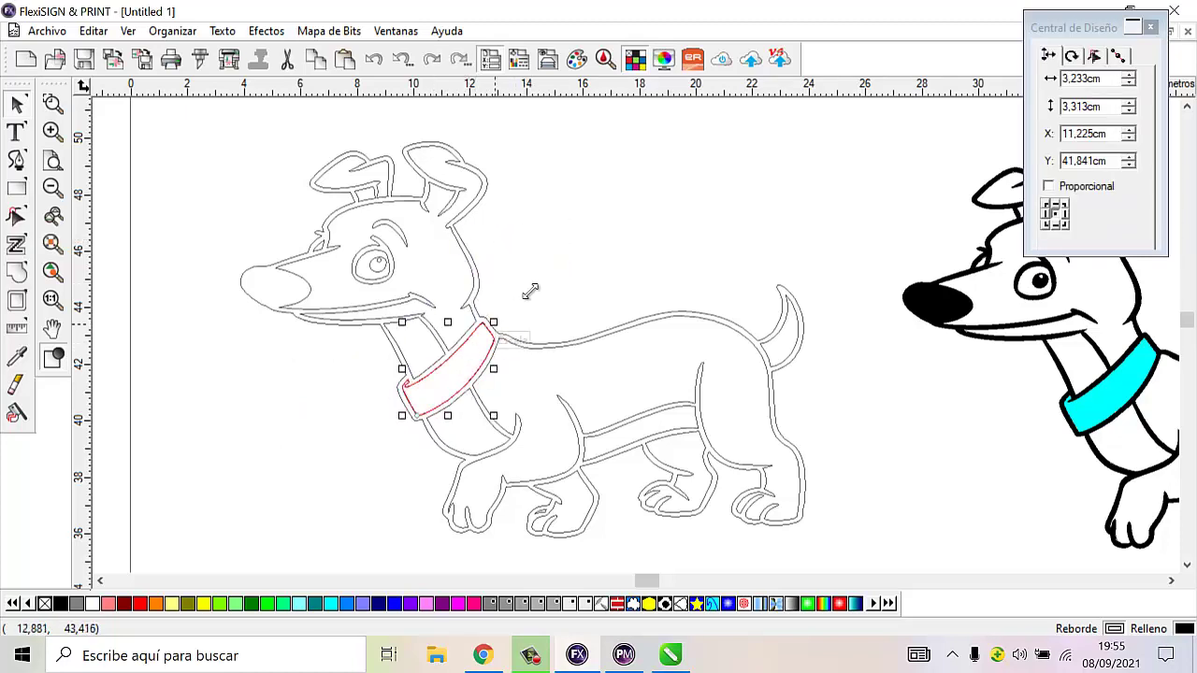
pyautogui.click(138, 190)
pyautogui.moveTo(197, 137); pyautogui.dragTo(810, 548)
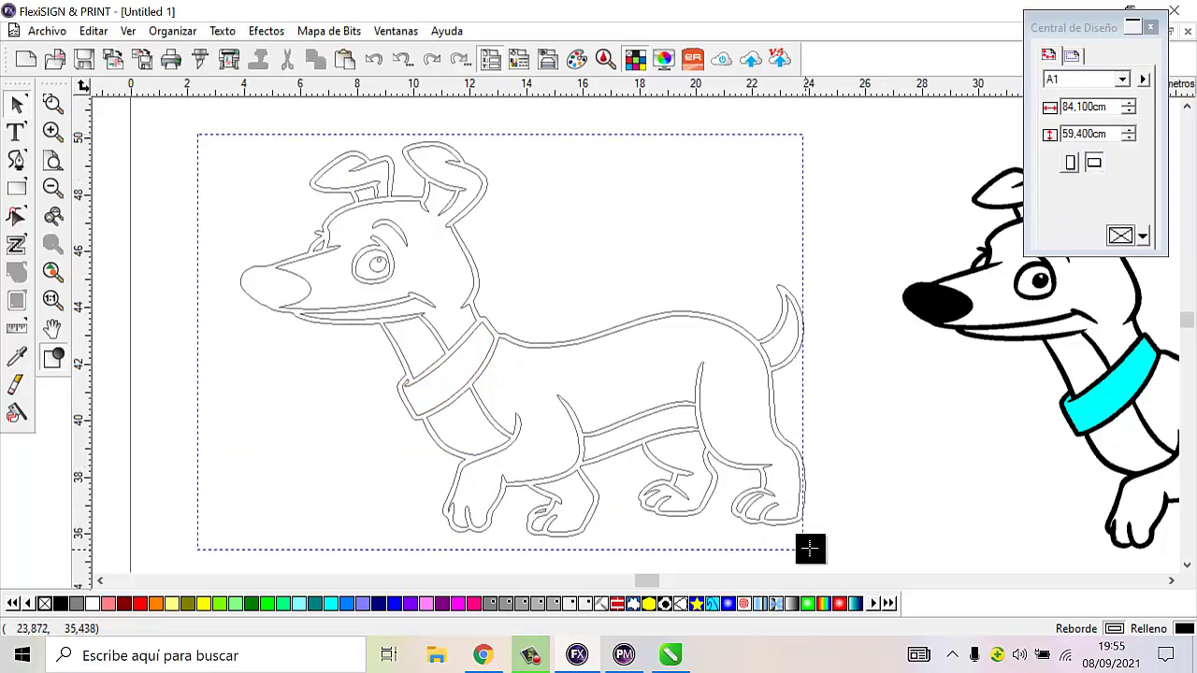
pyautogui.click(199, 58)
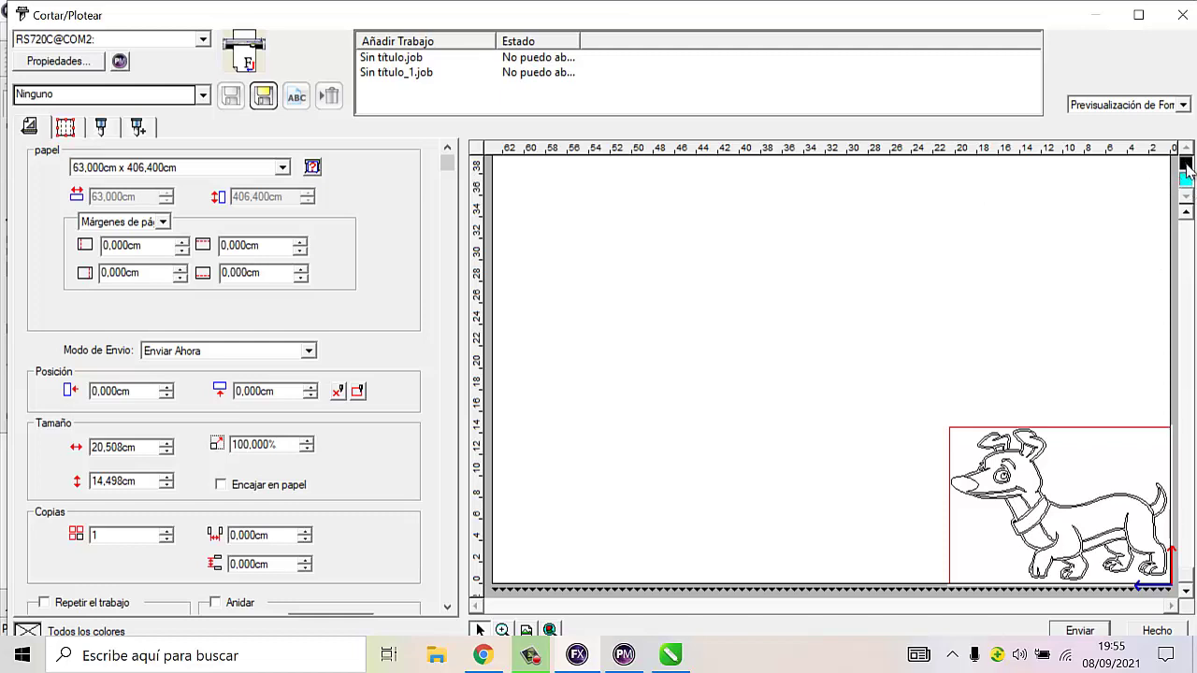
pyautogui.click(1185, 173)
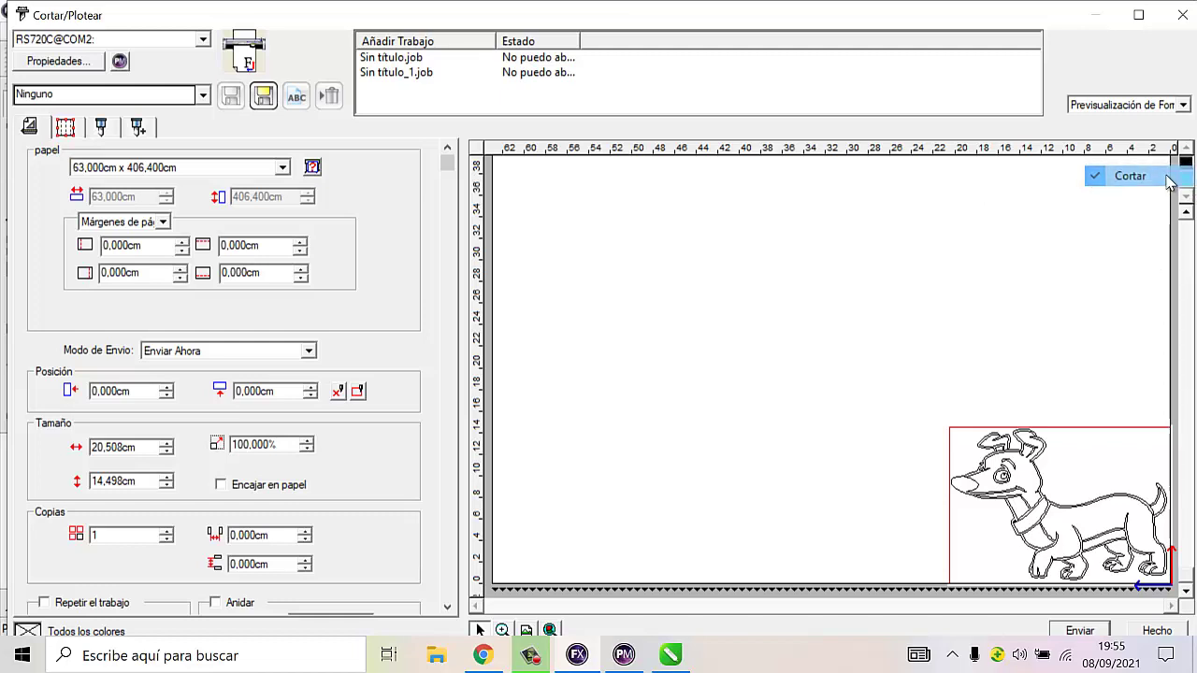
pyautogui.click(1122, 175)
pyautogui.click(1185, 168)
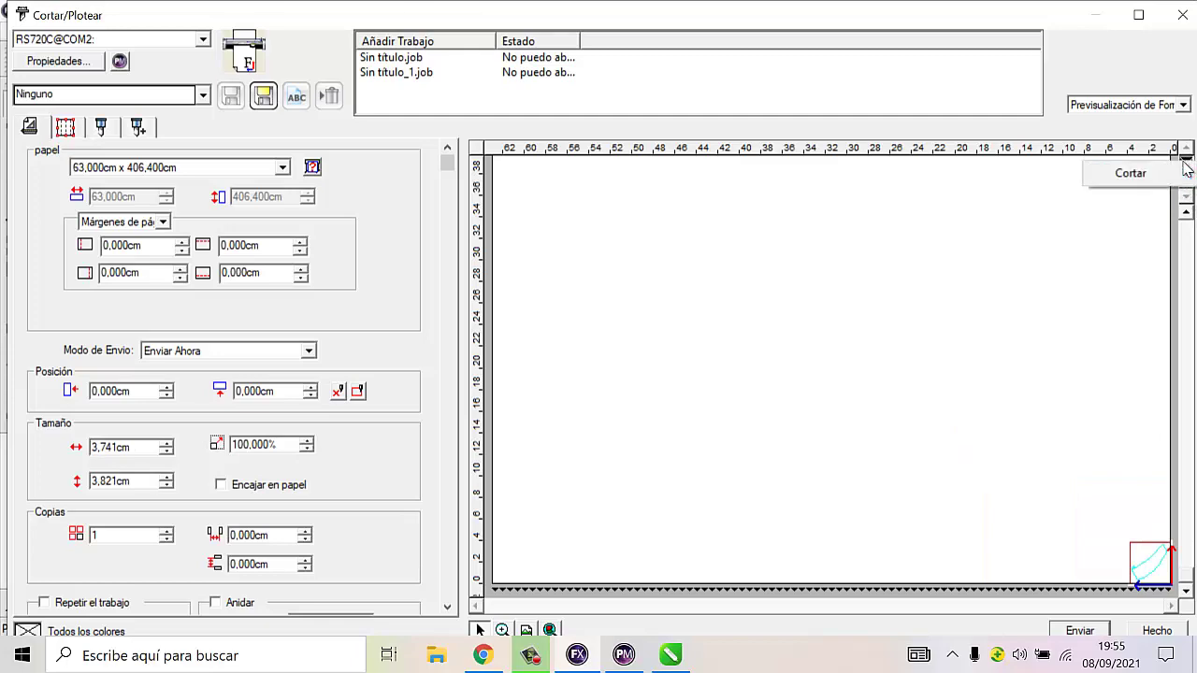
pyautogui.click(1131, 174)
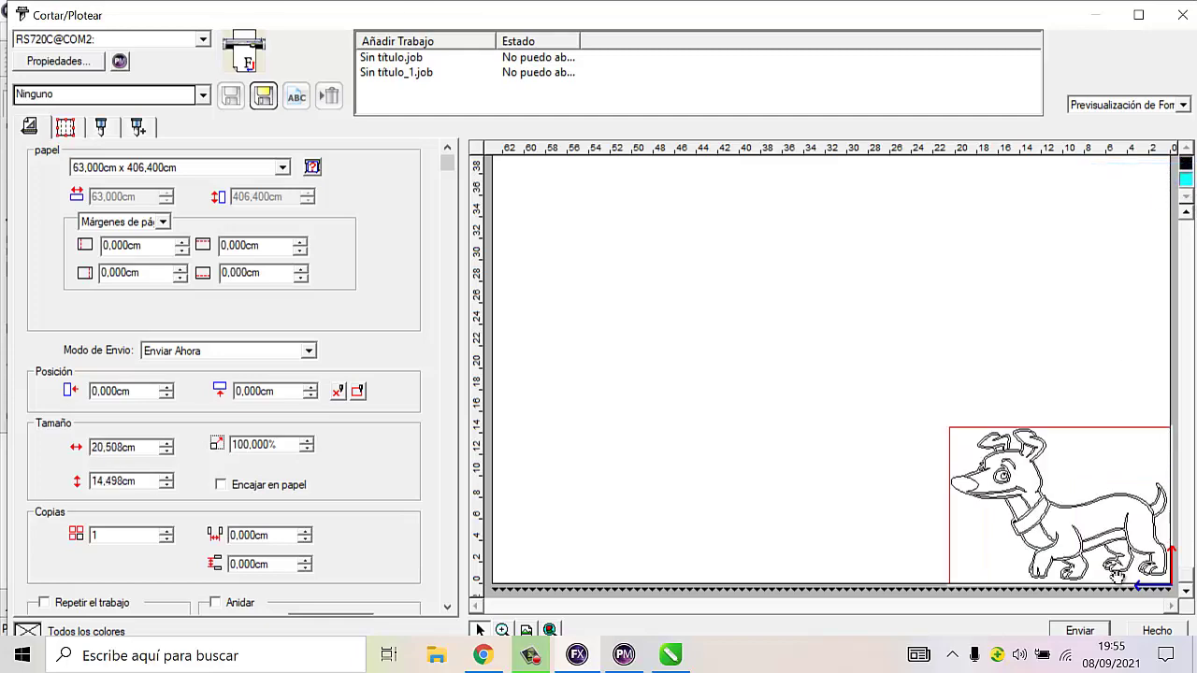
pyautogui.click(1157, 630)
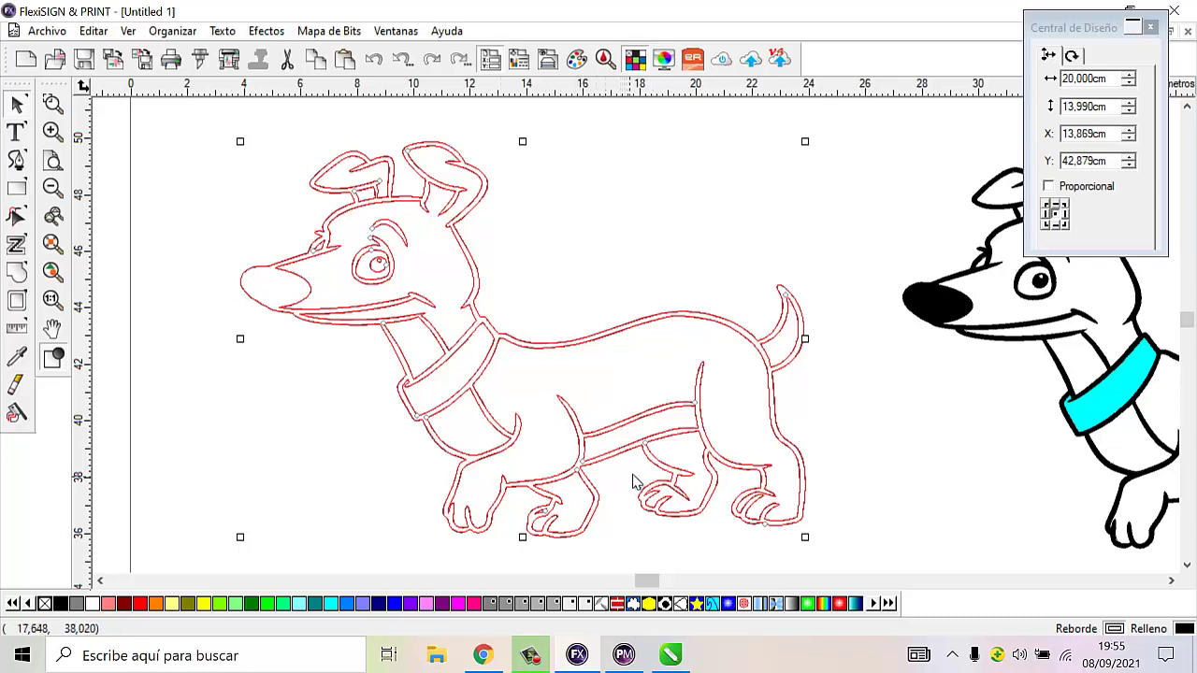
# - Zoom out, select the left PLT dog outline, and send it to Cortar/Plotear
pyautogui.click(52, 271)
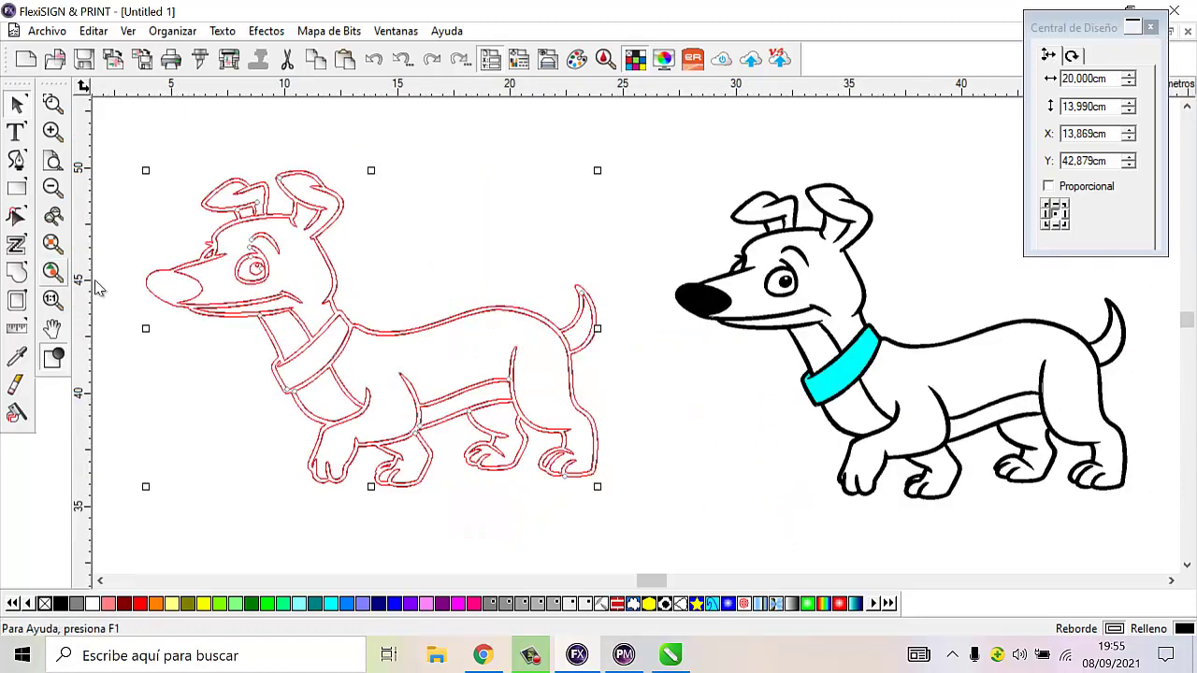
pyautogui.click(440, 349)
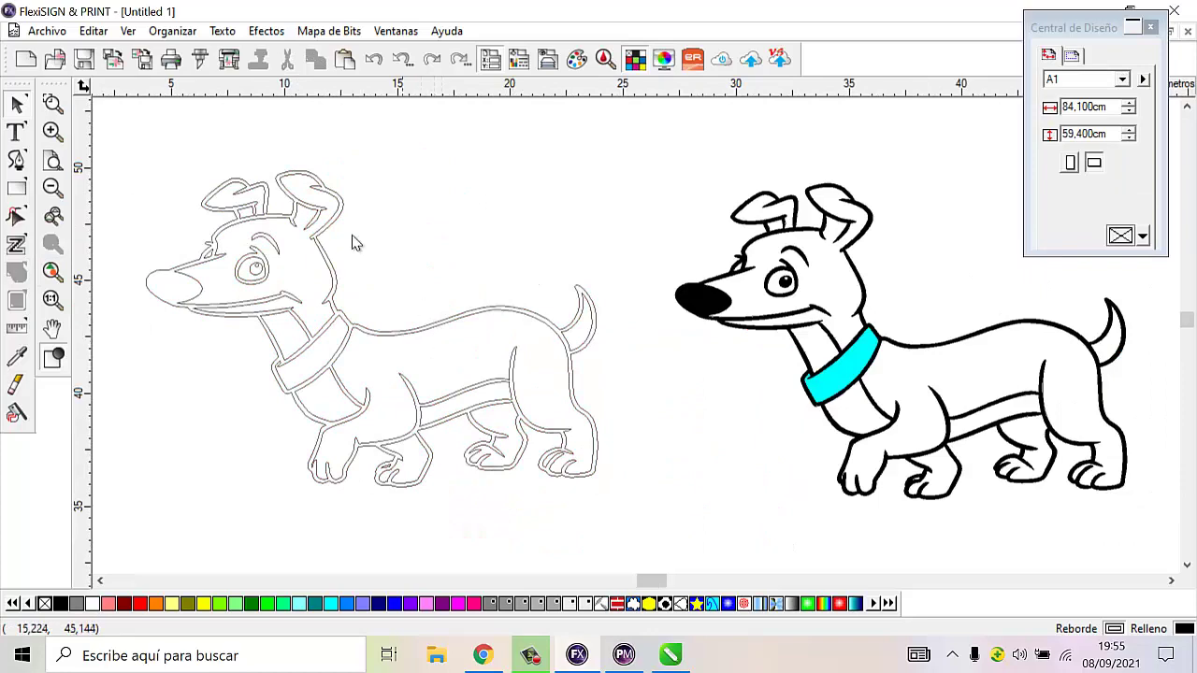
pyautogui.moveTo(187, 166); pyautogui.dragTo(655, 513)
pyautogui.click(229, 58)
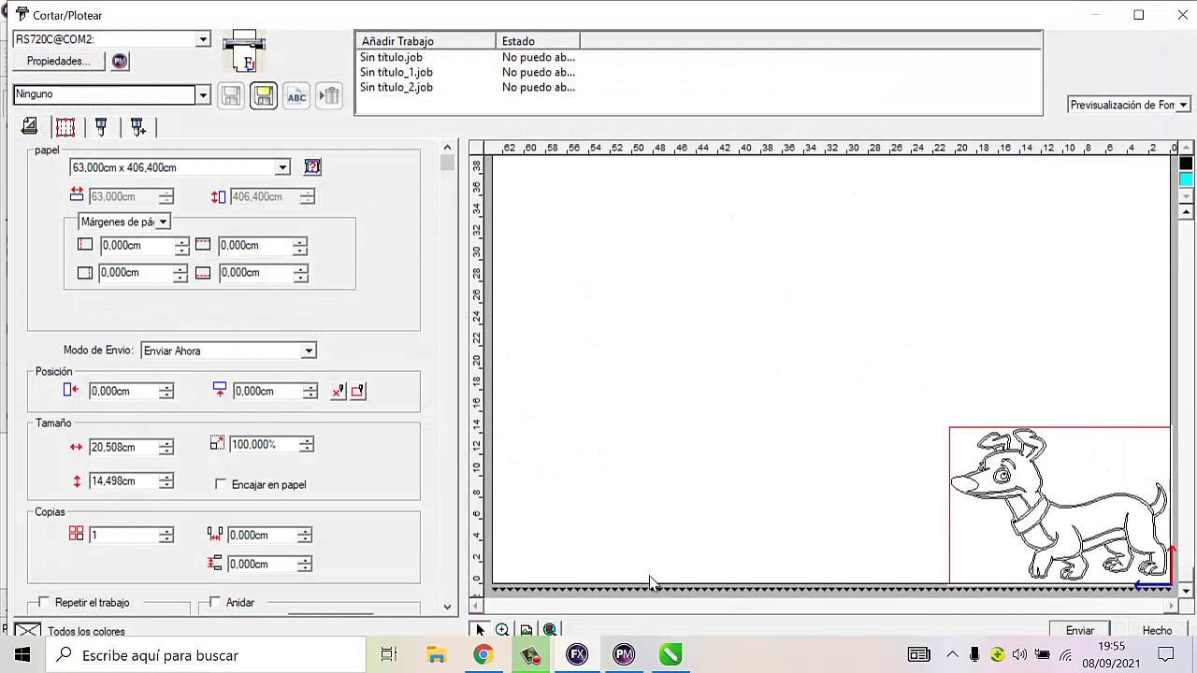
# - Delete all three held jobs in Production Manager and close the cut settings
pyautogui.click(624, 654)
pyautogui.moveTo(337, 494); pyautogui.dragTo(35, 350)
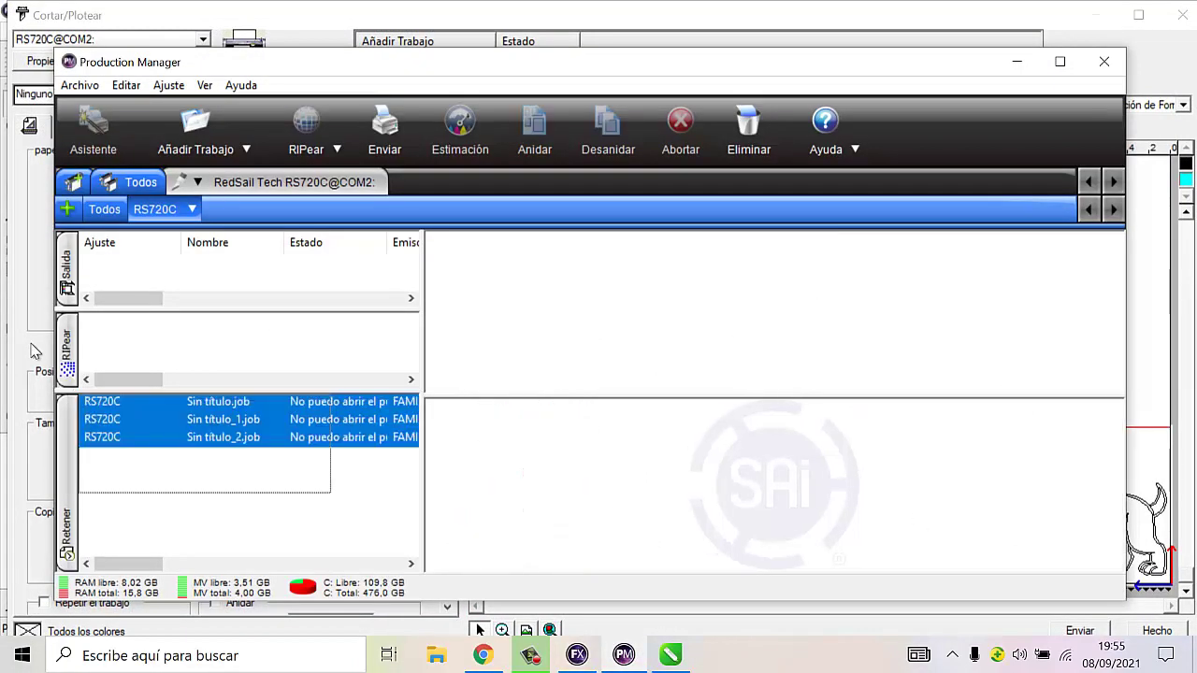
pyautogui.click(751, 136)
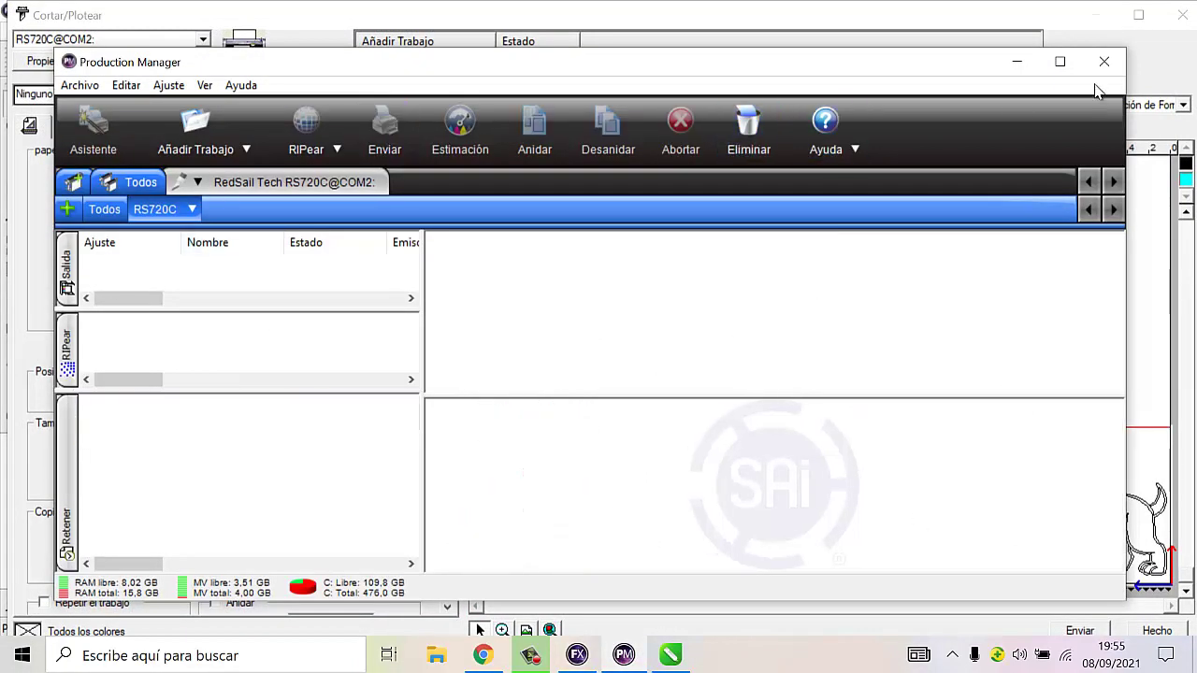
pyautogui.click(1027, 66)
pyautogui.click(1085, 632)
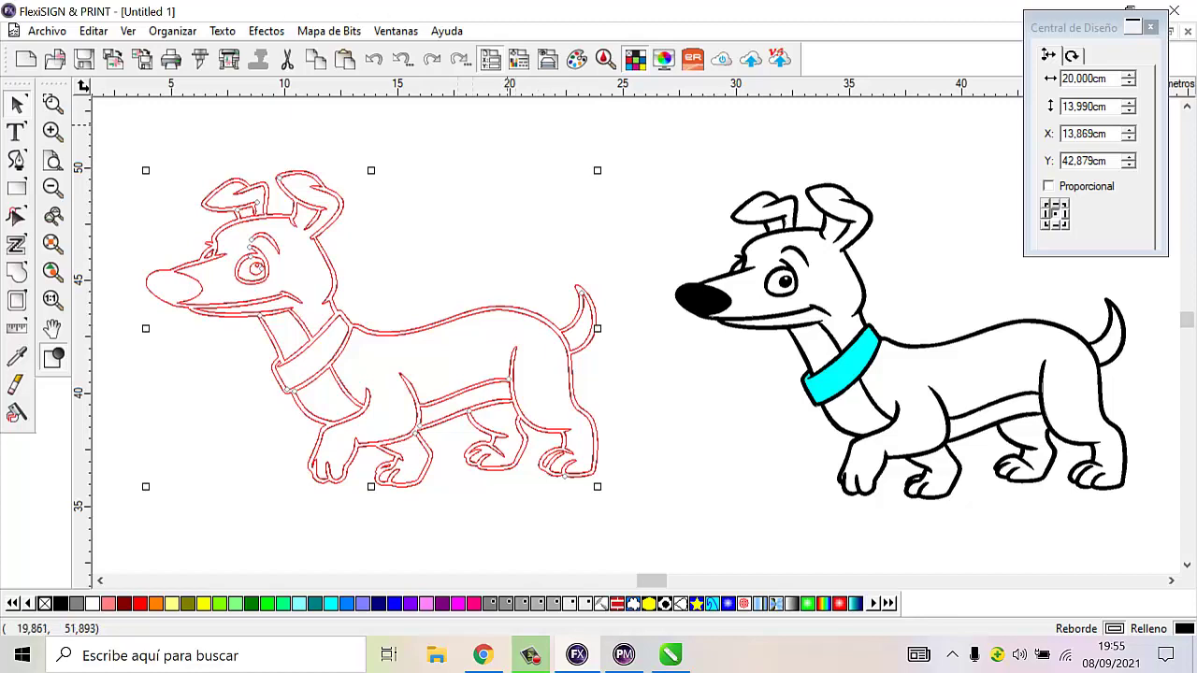
# - Type IVANTEC TECNOLOGIA INNOVADORA SAS above the left dog and colour it blue
pyautogui.click(20, 135)
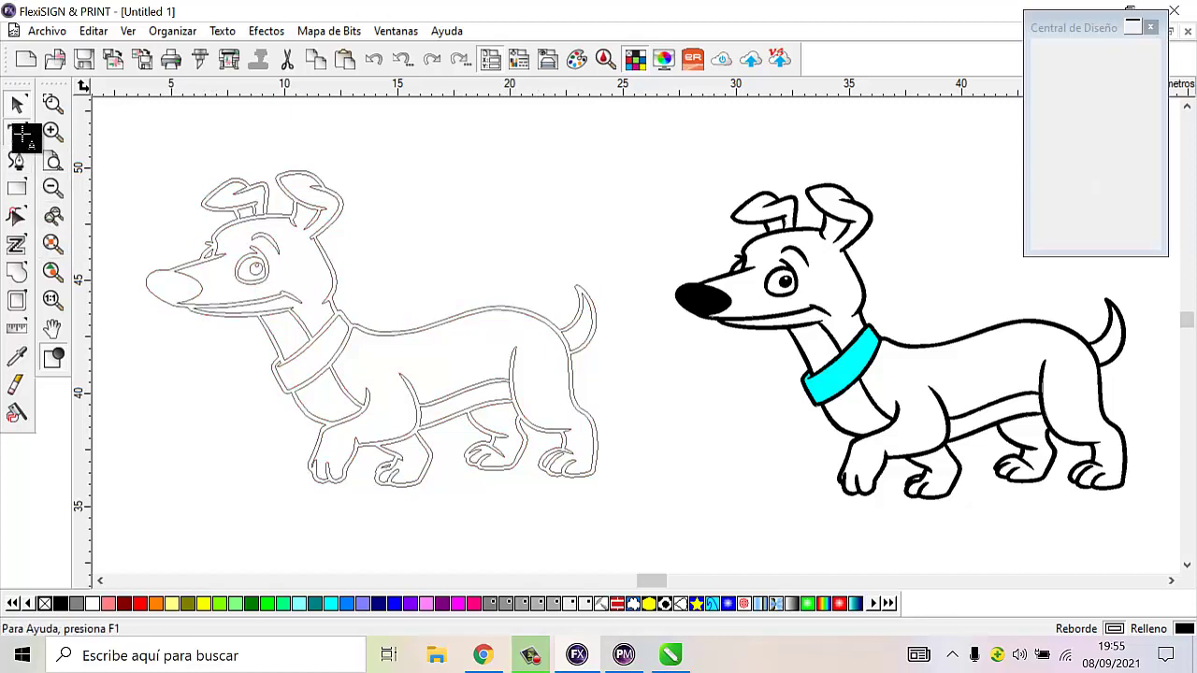
pyautogui.click(381, 154)
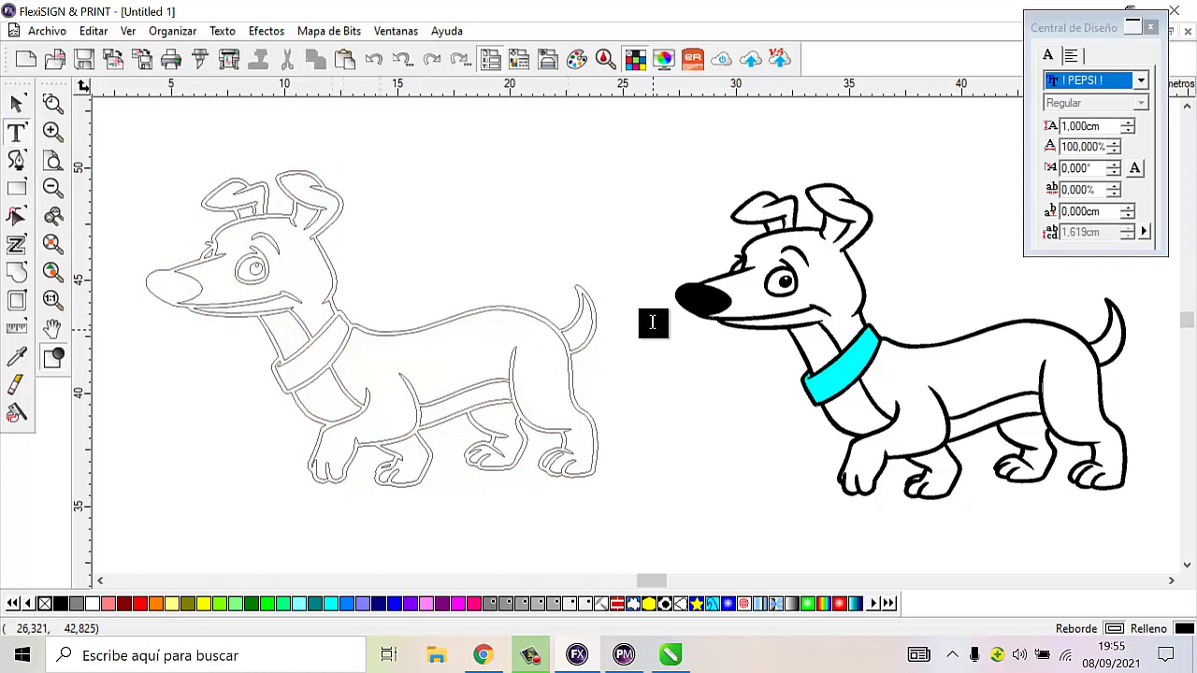
pyautogui.write('IVAN')
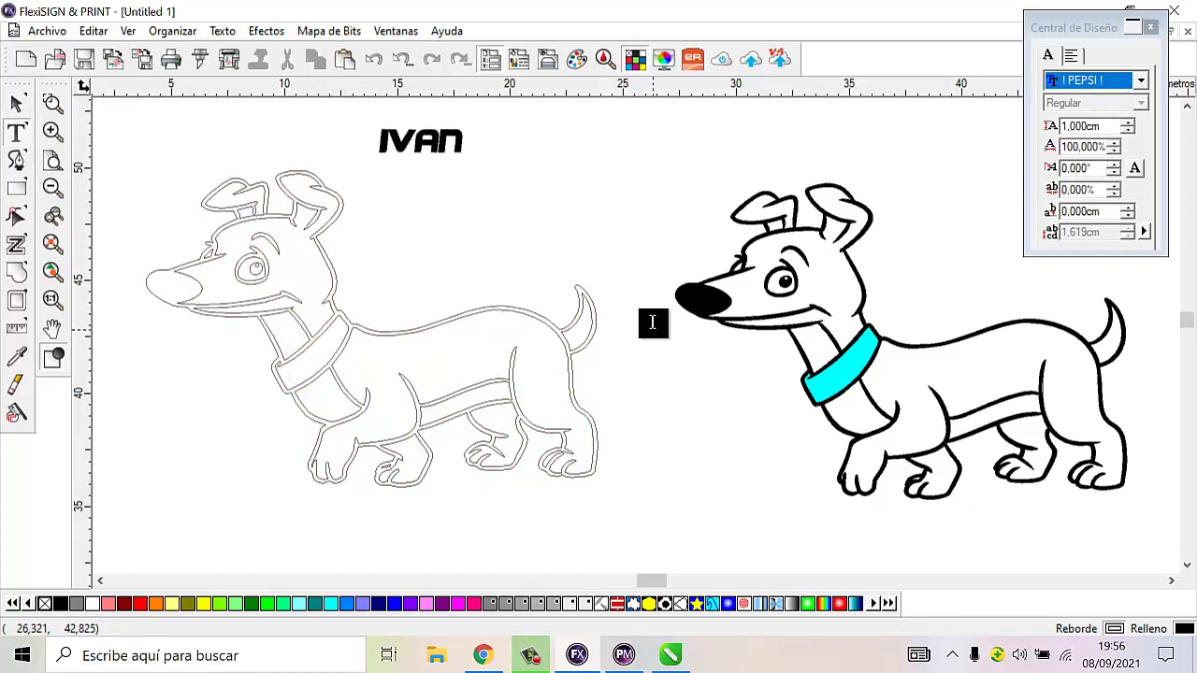
pyautogui.write('TEC TEC')
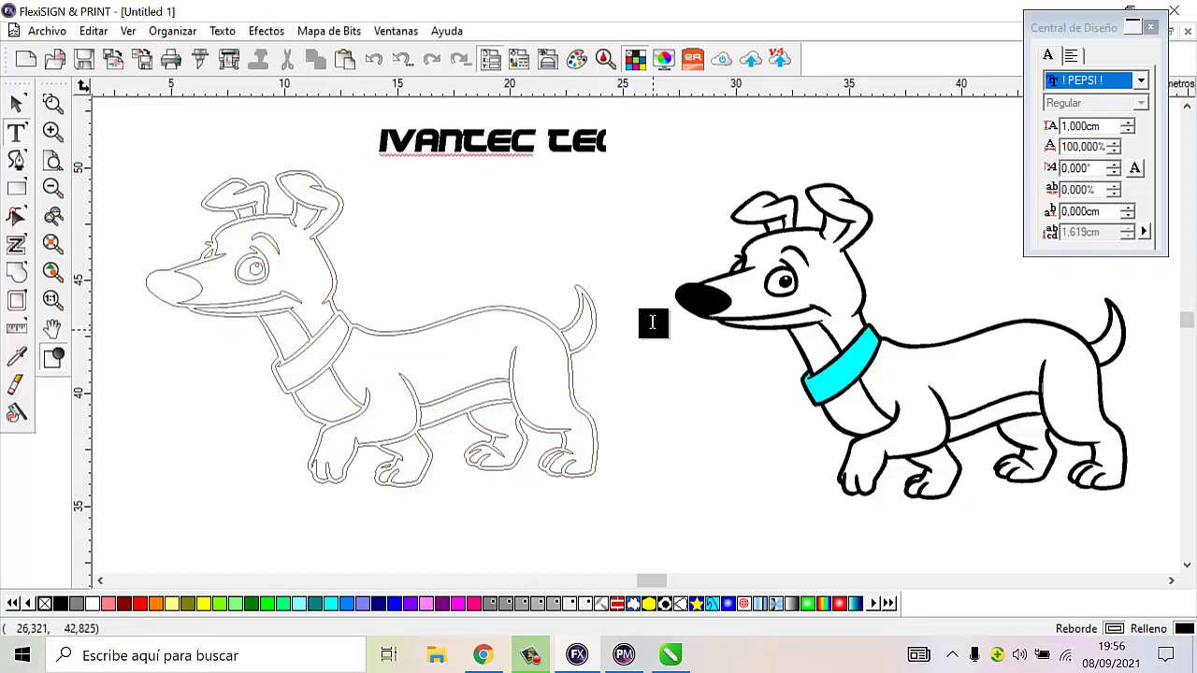
pyautogui.write('NOLOGIA')
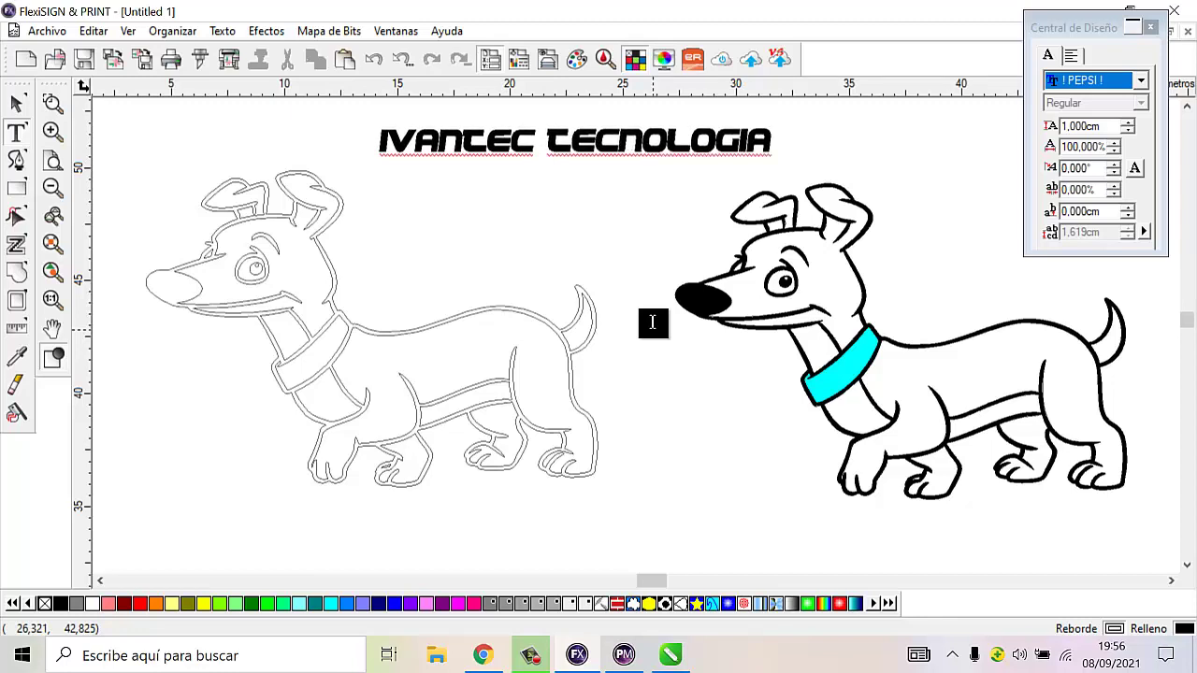
pyautogui.write(' INNOVADO')
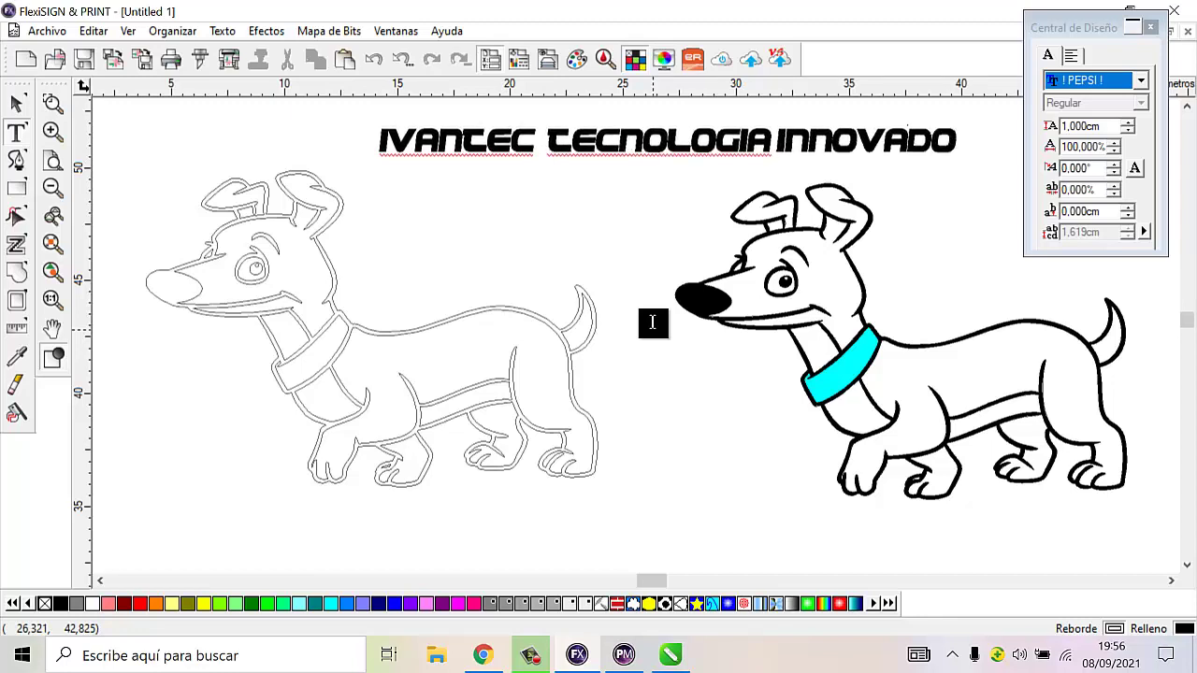
pyautogui.write('RA S')
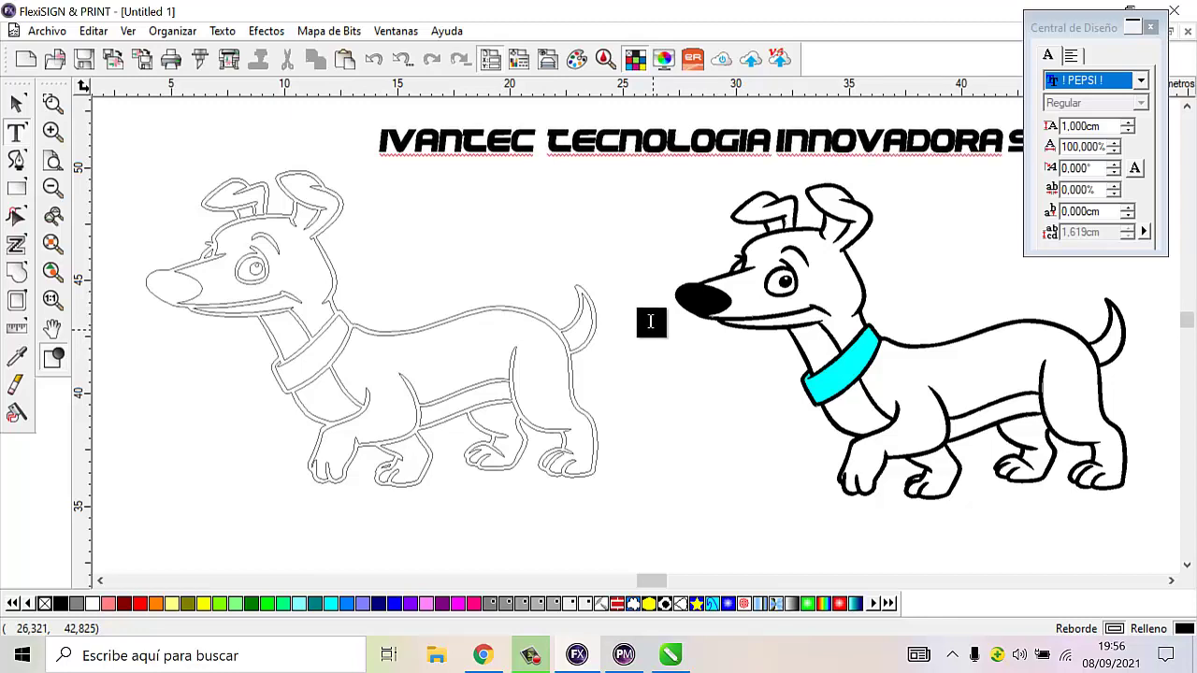
pyautogui.click(18, 105)
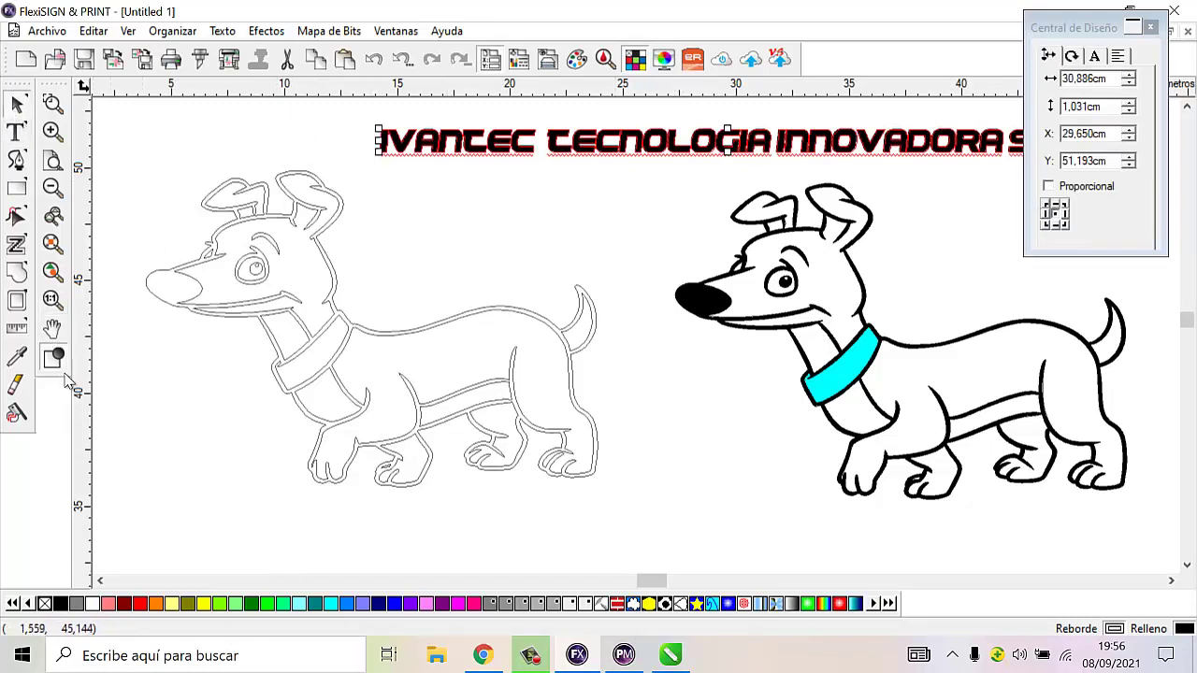
pyautogui.click(54, 244)
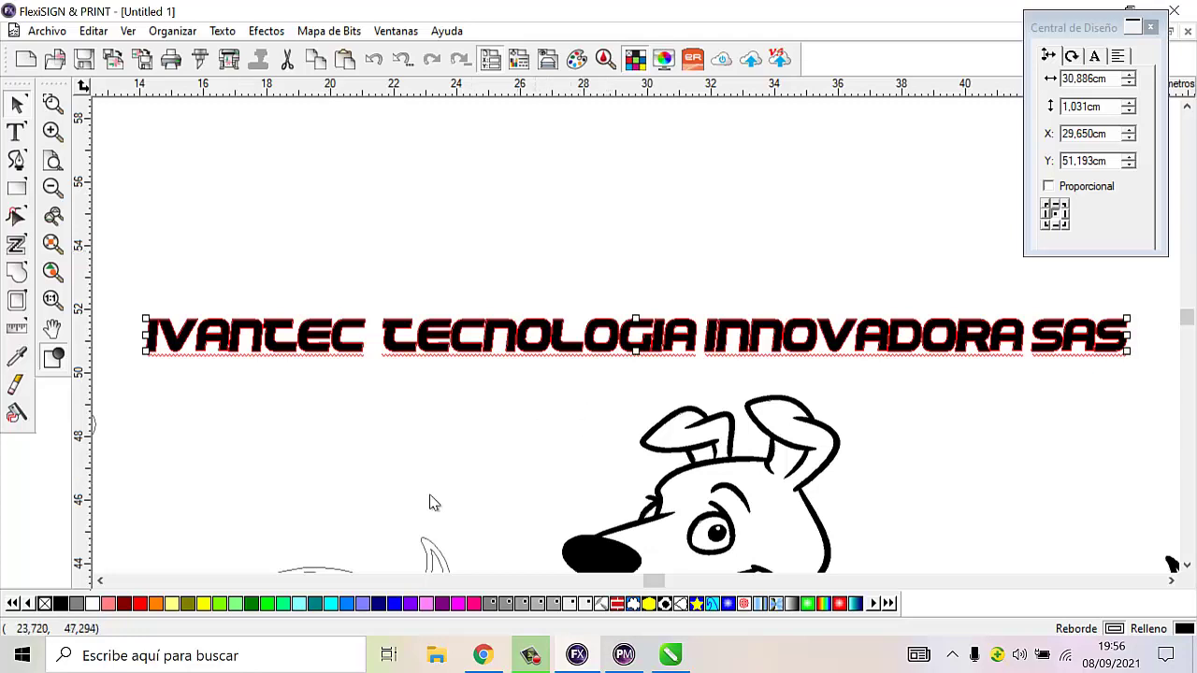
pyautogui.click(393, 603)
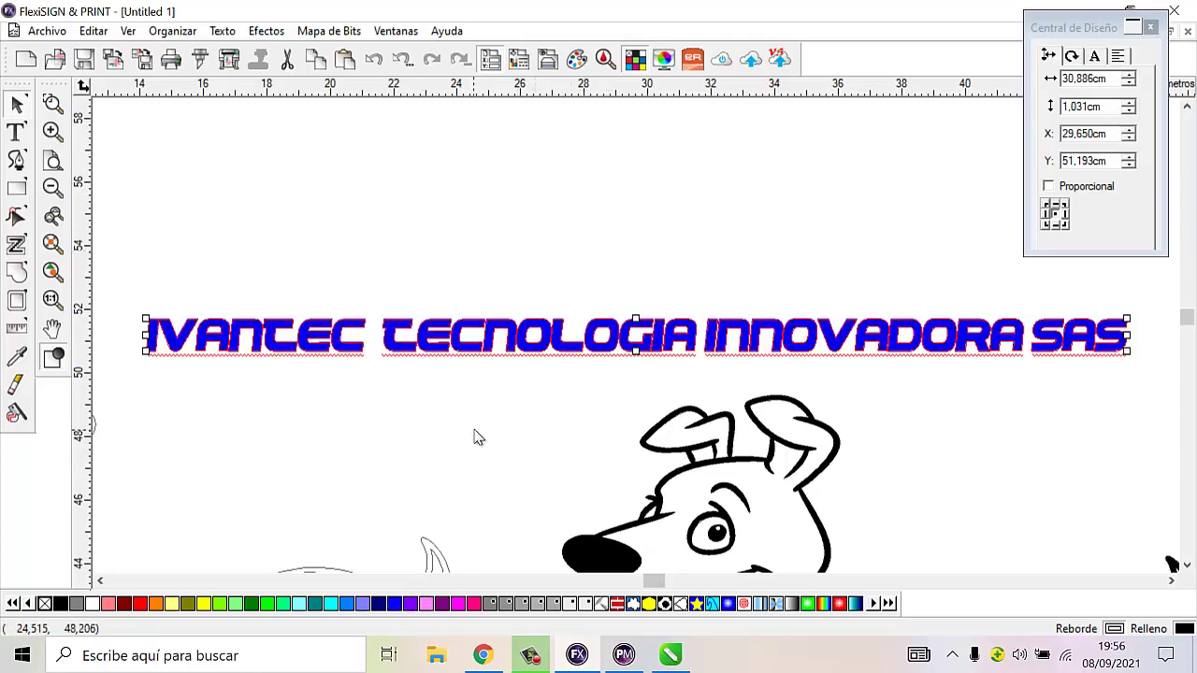
pyautogui.click(477, 436)
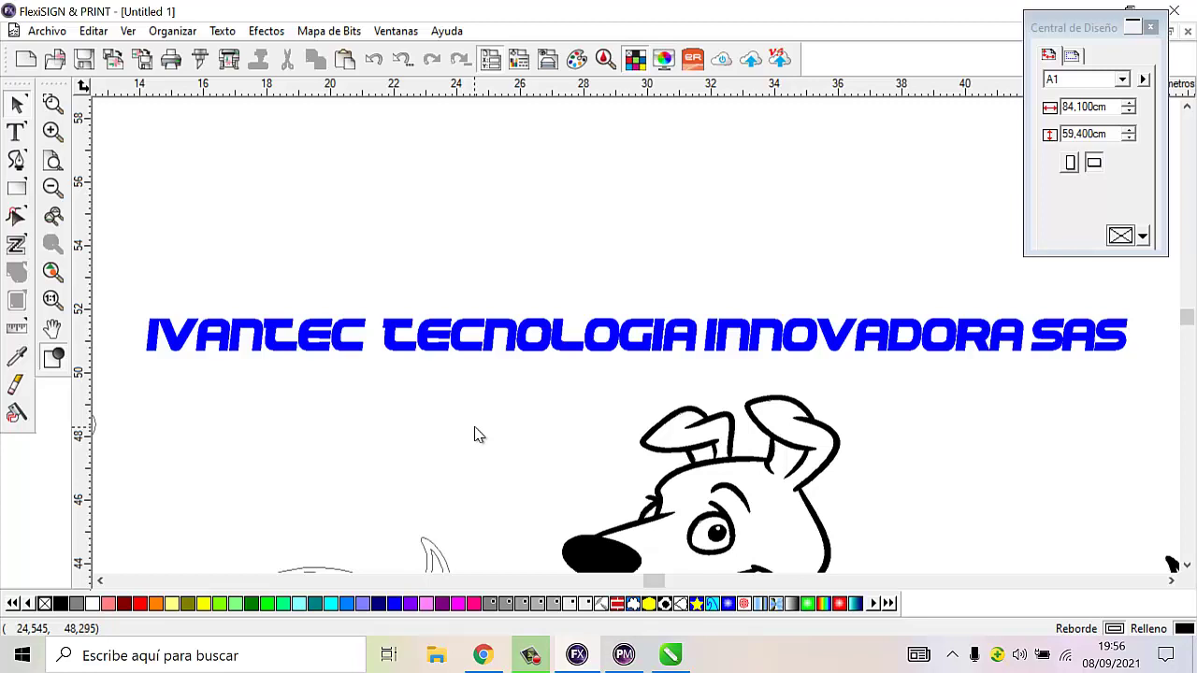